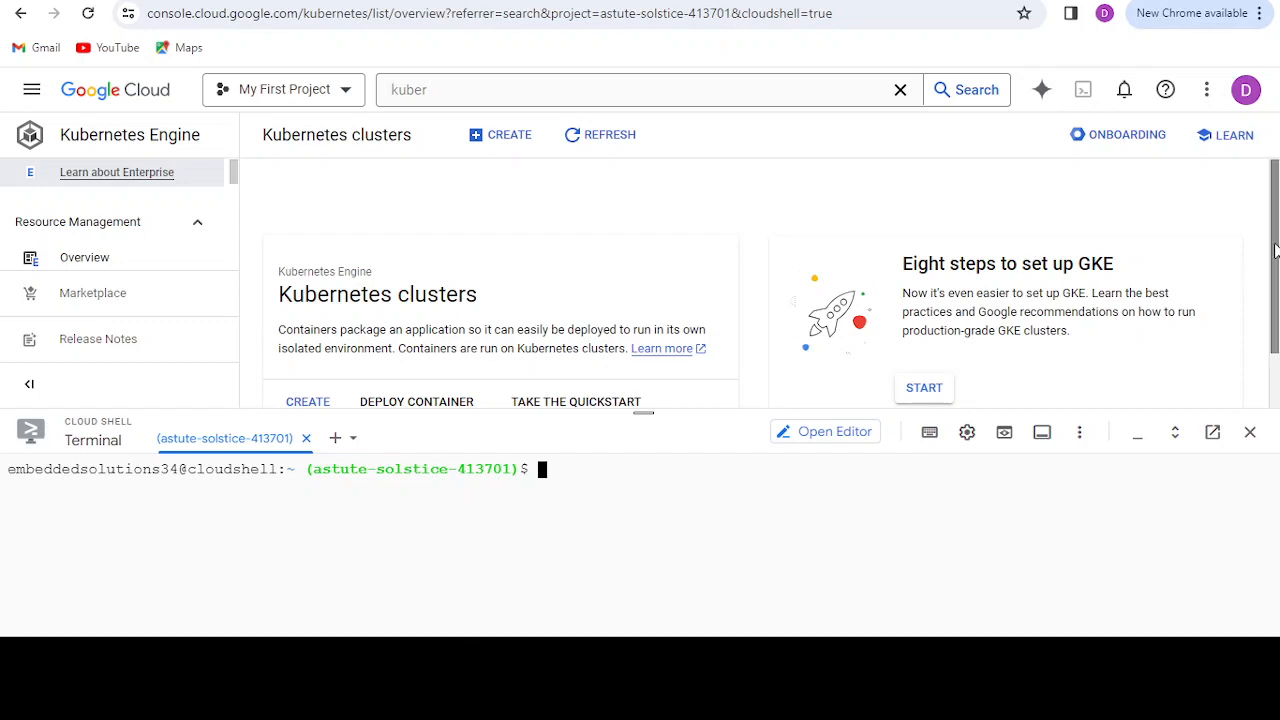
Step: Start creating a new Kubernetes cluster and switch its creation form from Autopilot to a Standard cluster
scroll(1275, 272, "down", 1)
scroll(1275, 272, "down", 2)
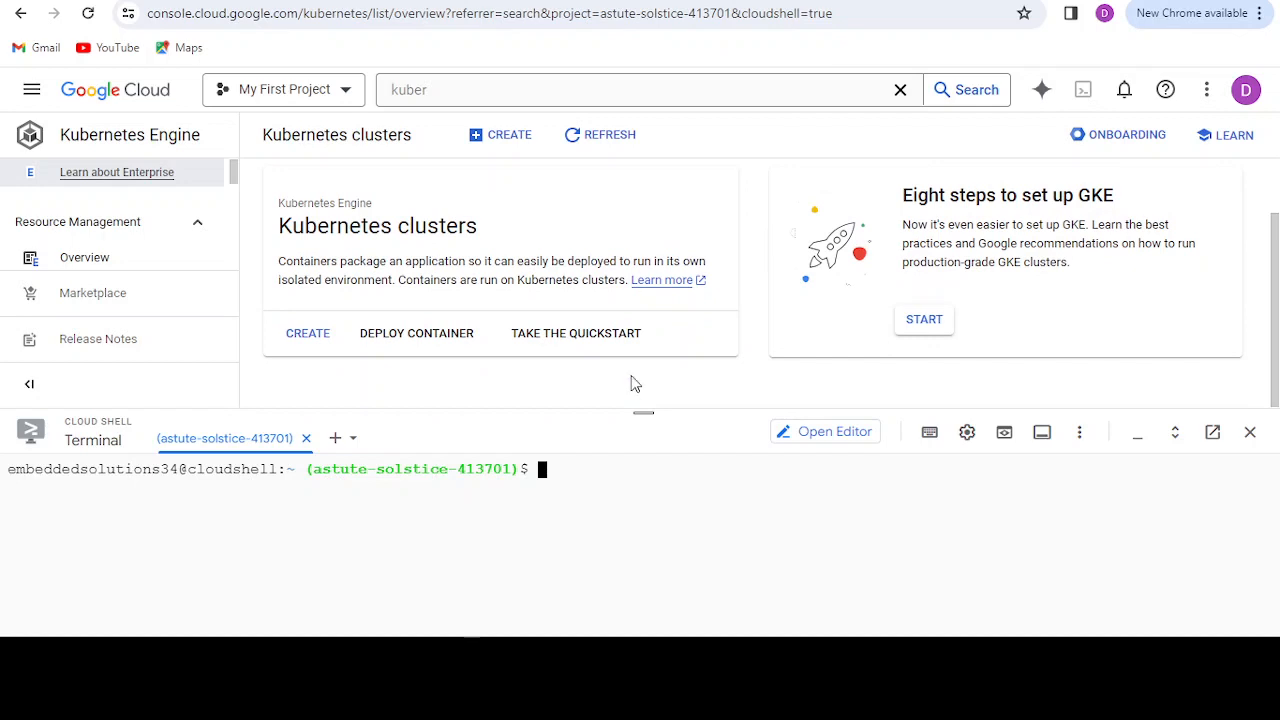
left_click_drag(645, 412, 645, 440)
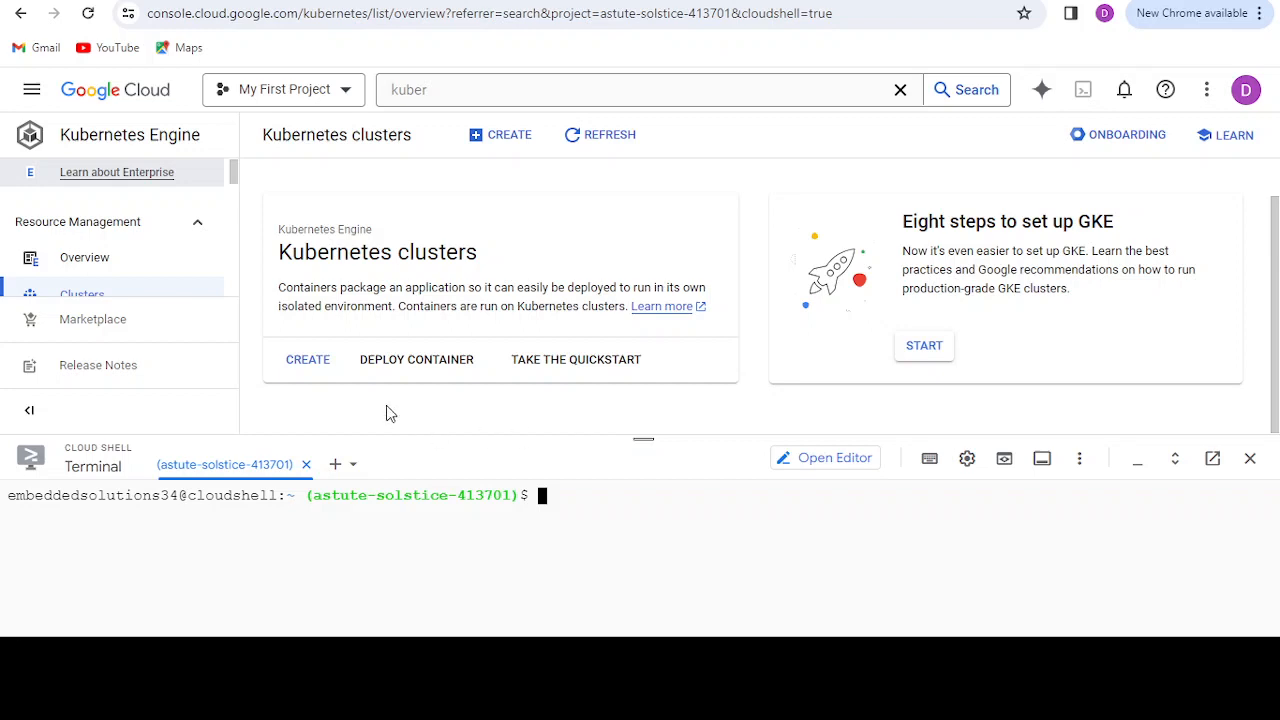
left_click(316, 368)
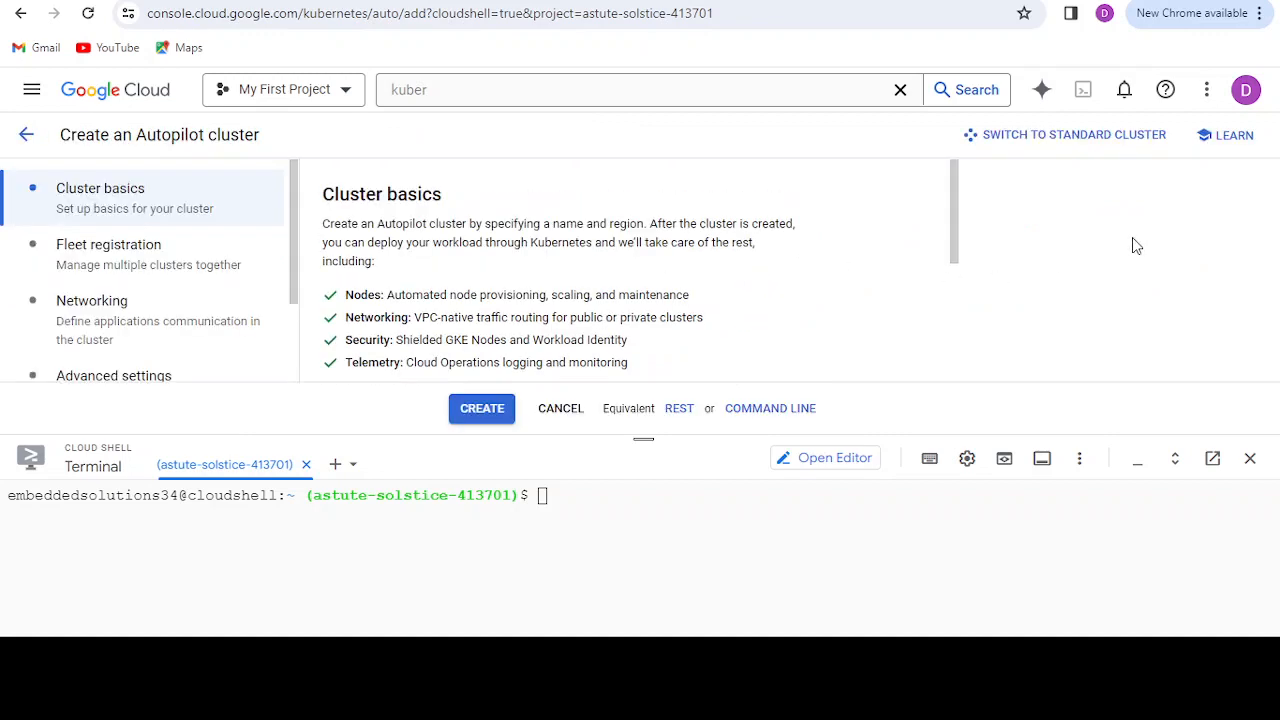
left_click(1068, 134)
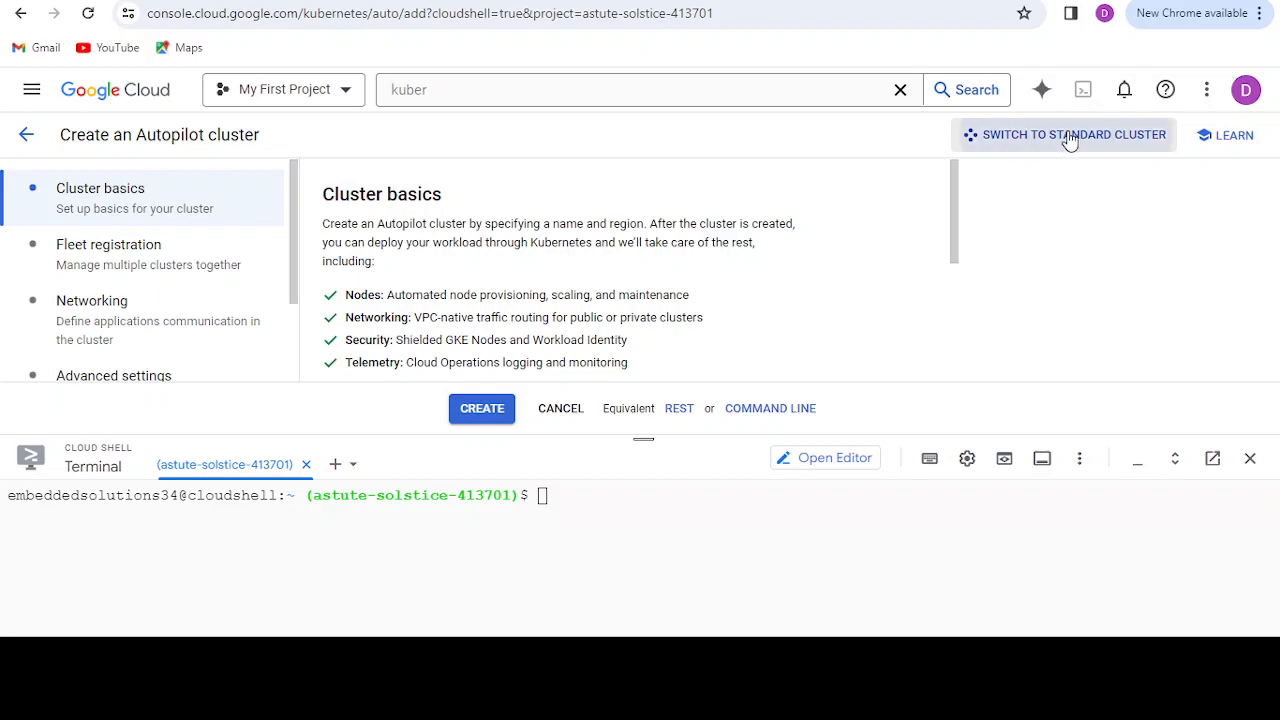
left_click(766, 483)
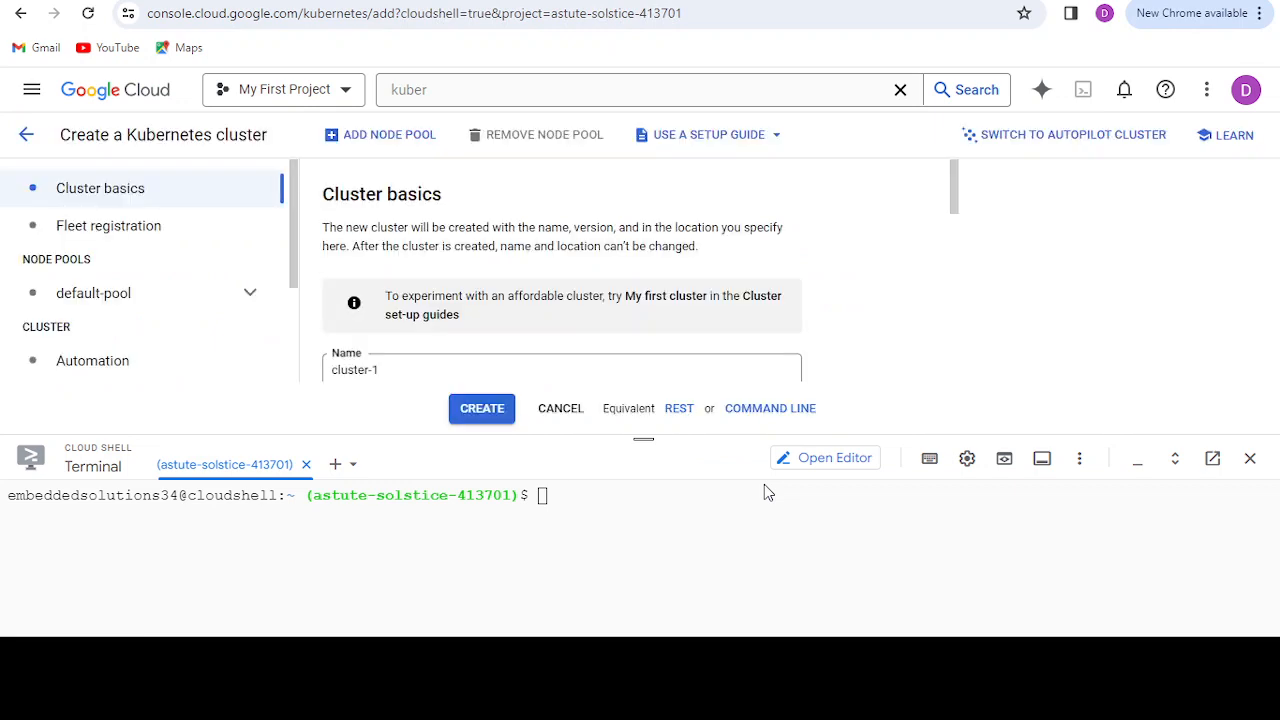
Step: Replace the default cluster name in the cluster basics with testcluster
left_click_drag(961, 198, 921, 222)
left_click(845, 272)
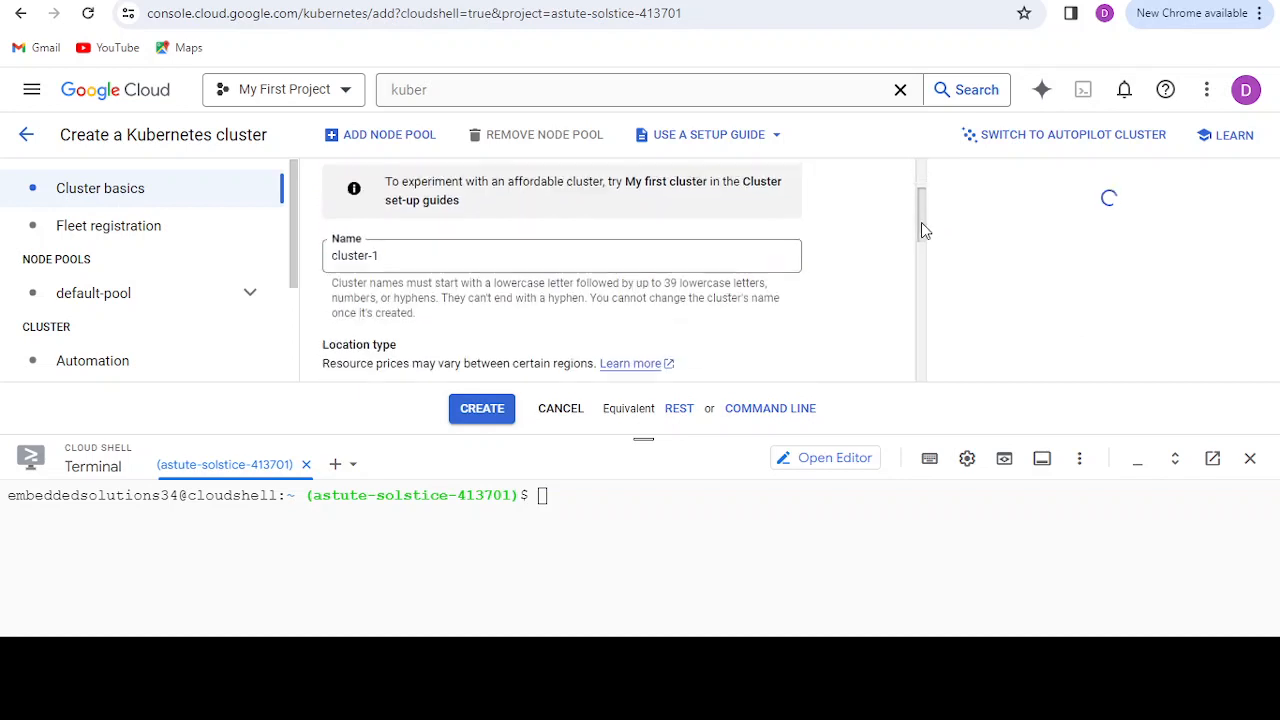
left_click(469, 243)
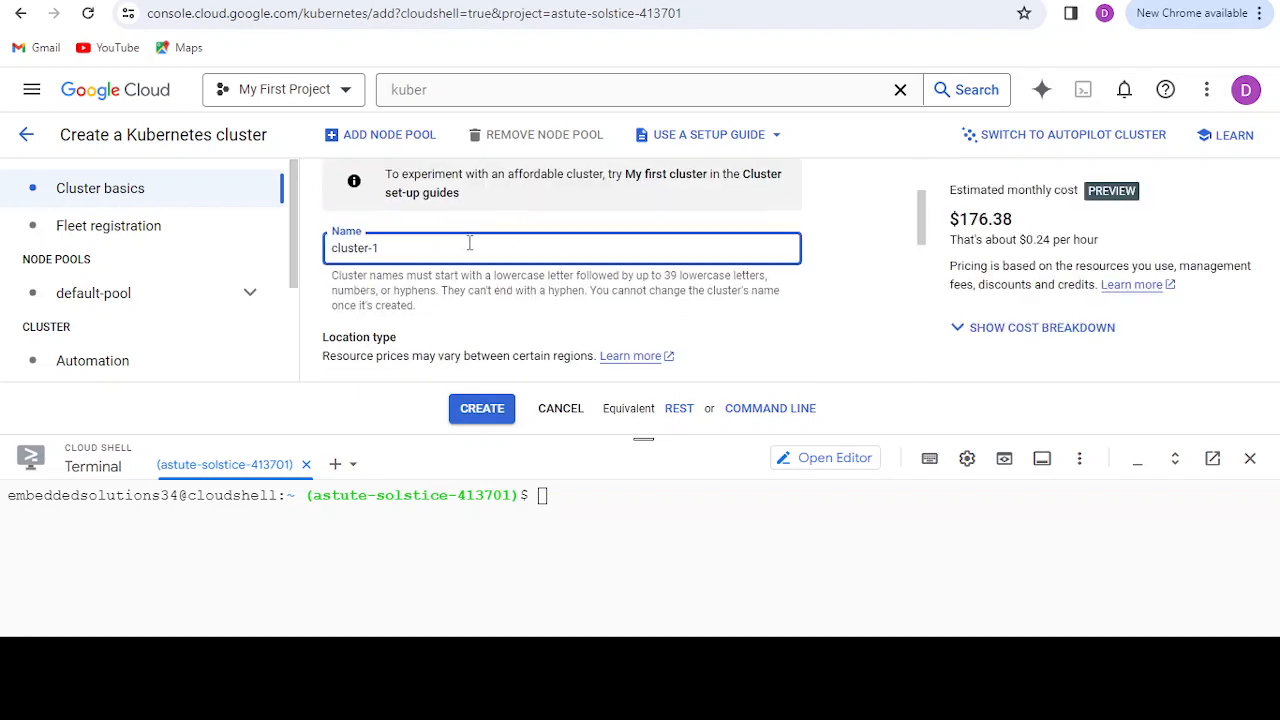
key("BackSpace")
key("BackSpace")
key("BackSpace")
key("BackSpace")
key("BackSpace")
key("BackSpace")
key("BackSpace")
key("BackSpace")
key("BackSpace")
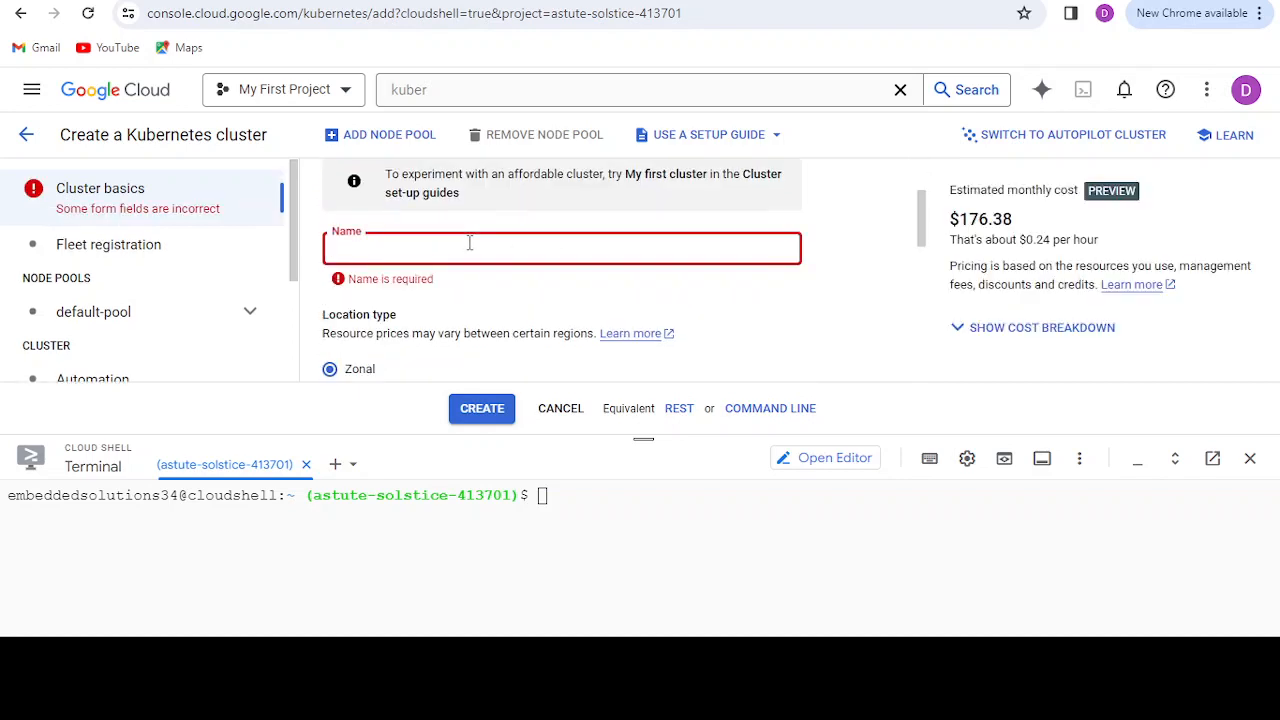
type("testclu")
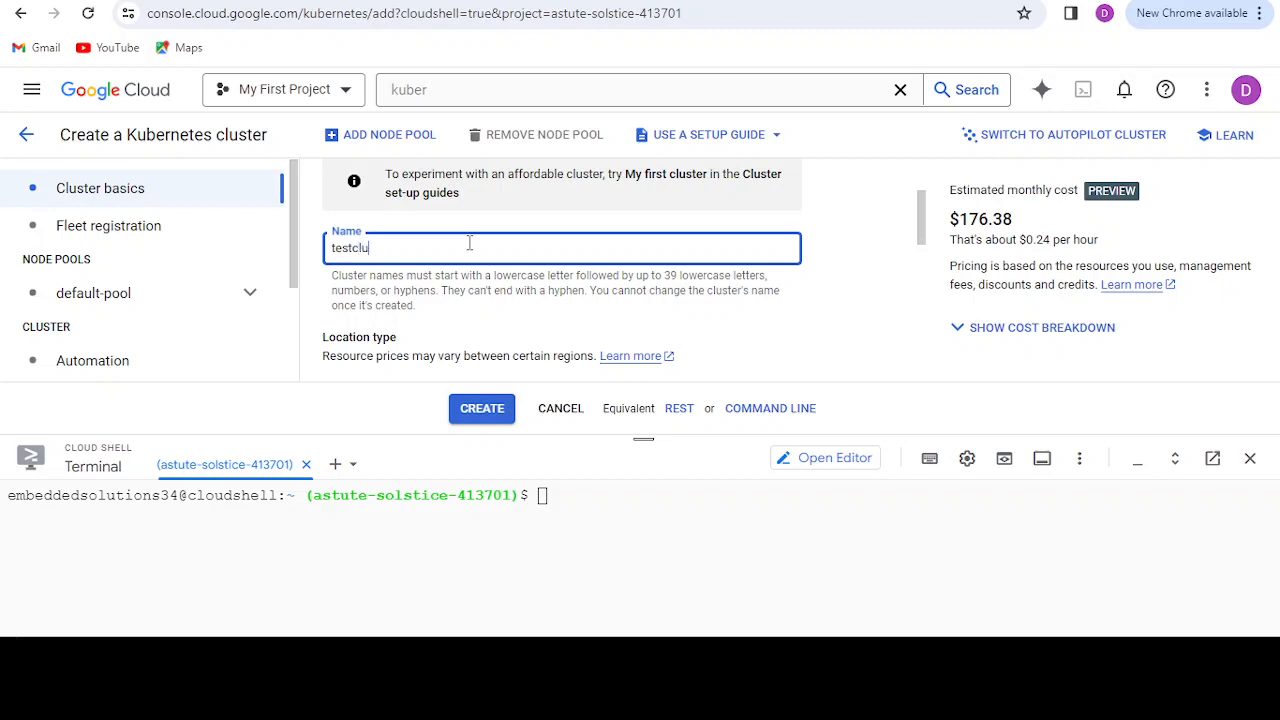
type("ster")
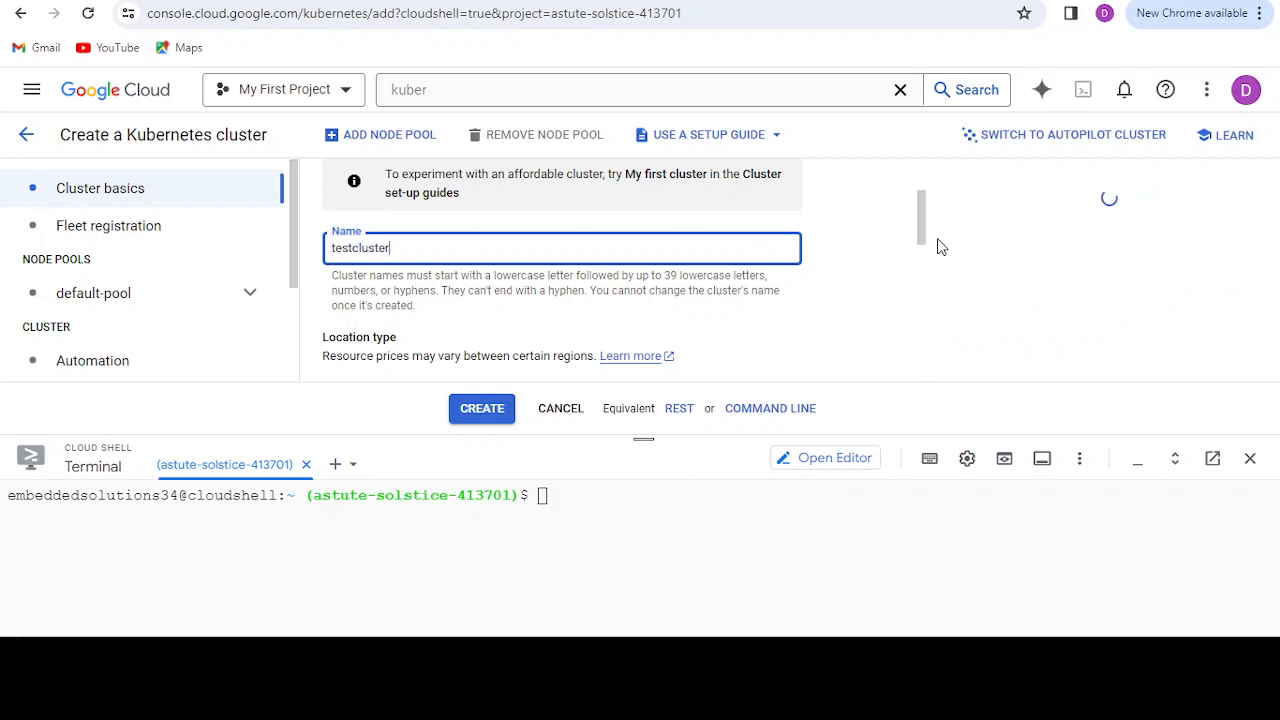
Step: Shorten the cluster name to test
scroll(920, 235, "down", 1)
scroll(919, 234, "up", 1)
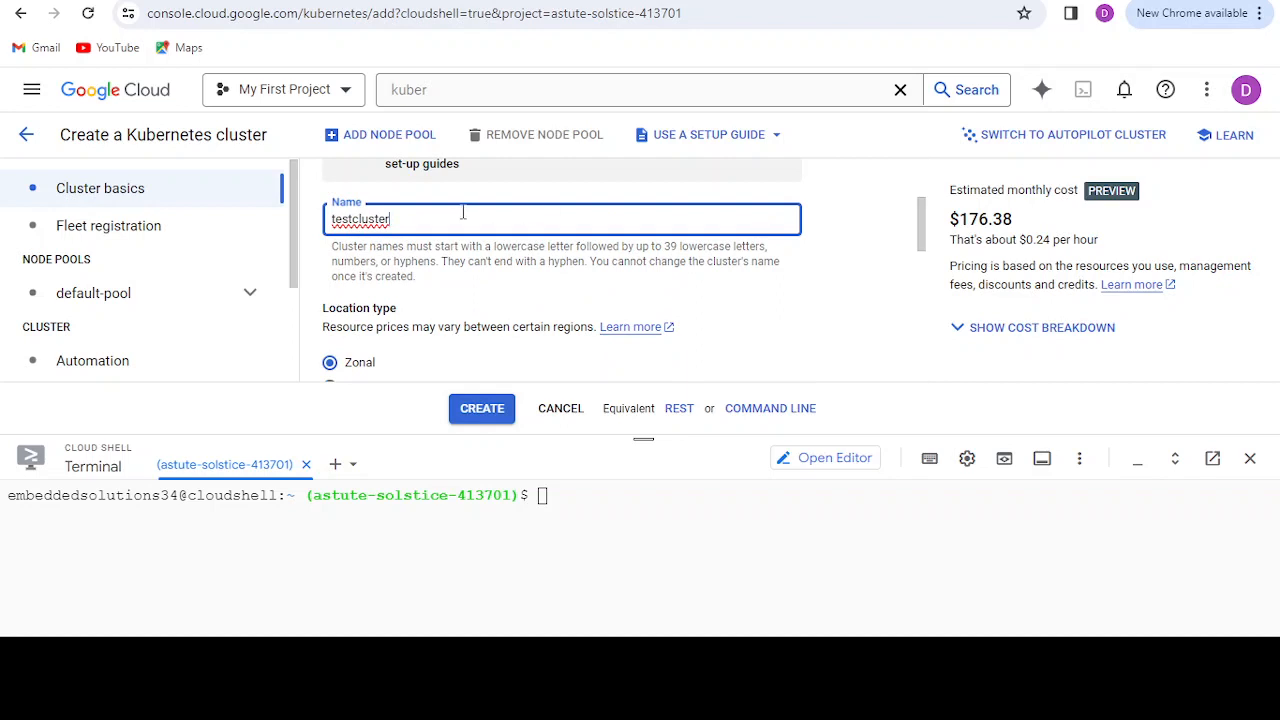
key("BackSpace")
key("BackSpace")
left_click(783, 308)
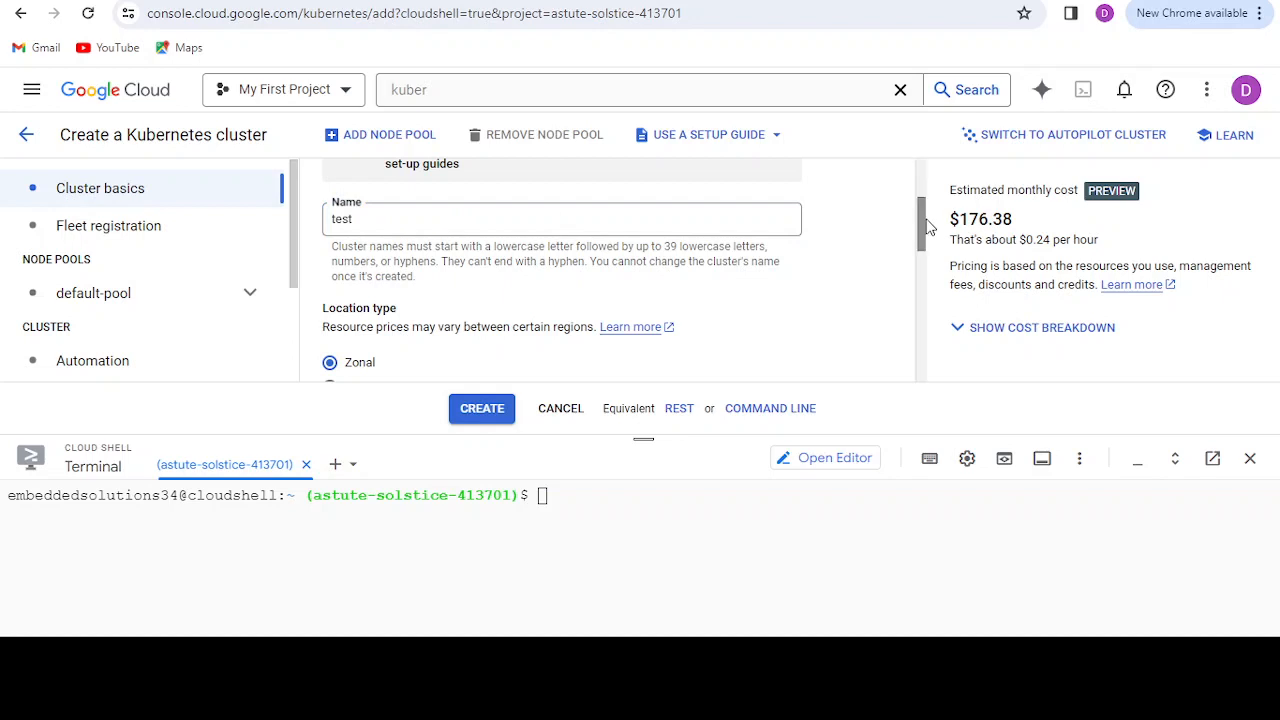
Step: Set the cluster's release channel to Stable channel in the cluster basics
left_click_drag(925, 227, 932, 347)
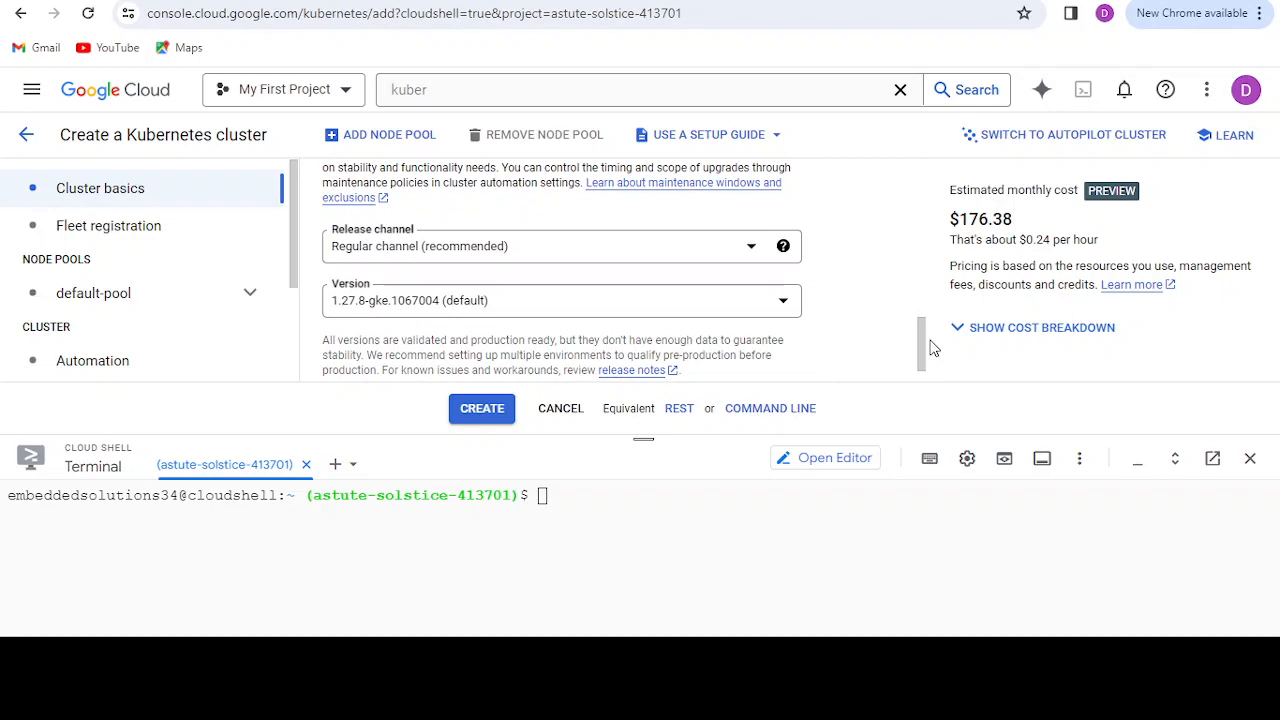
left_click(738, 249)
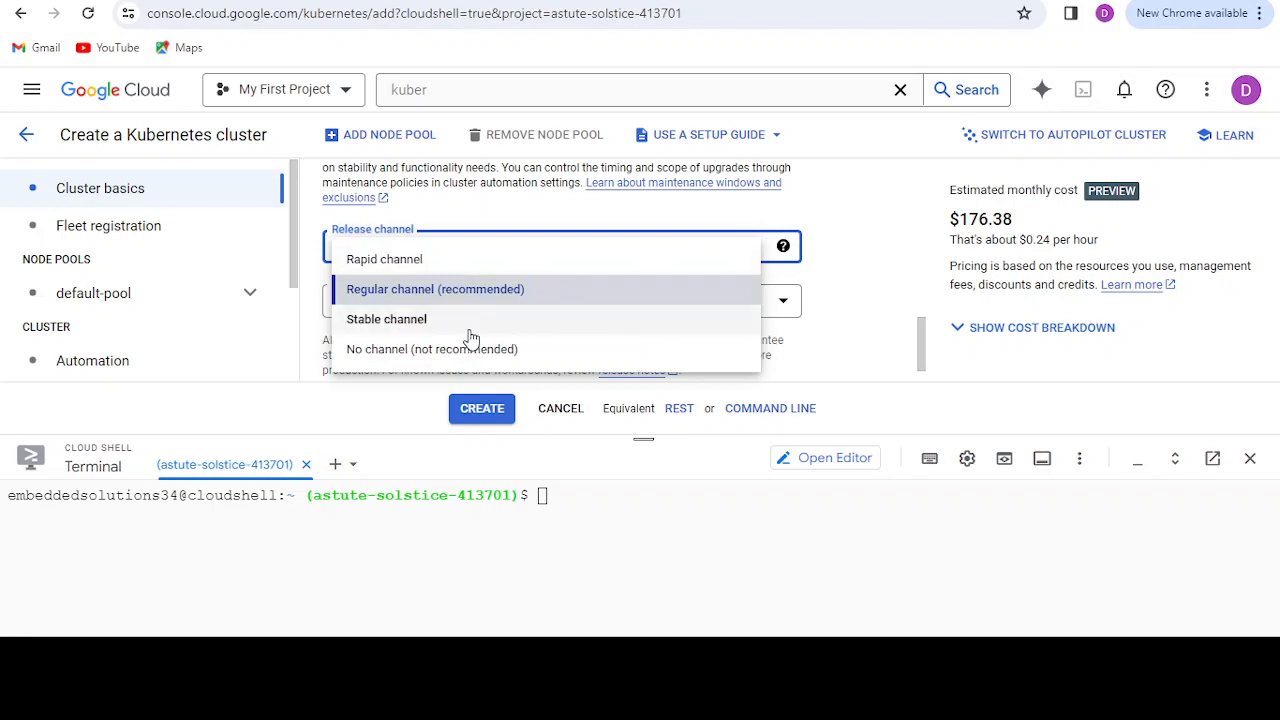
left_click(471, 322)
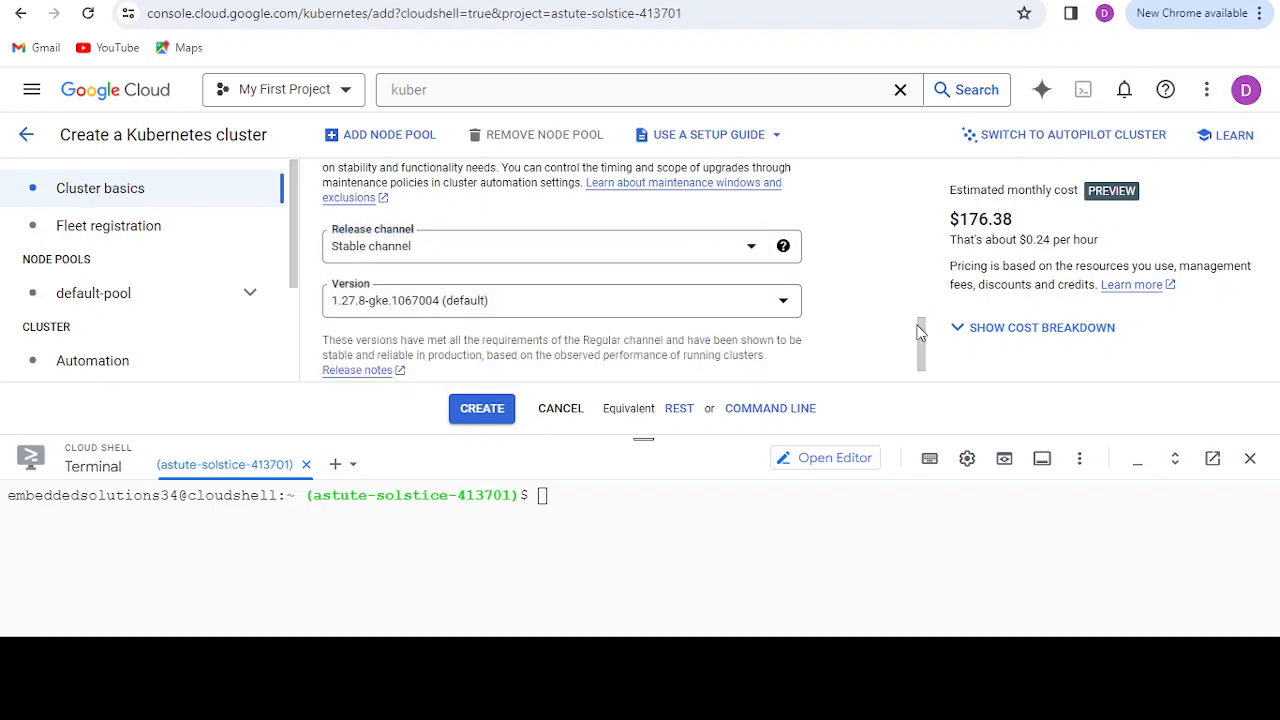
scroll(920, 333, "down", 1)
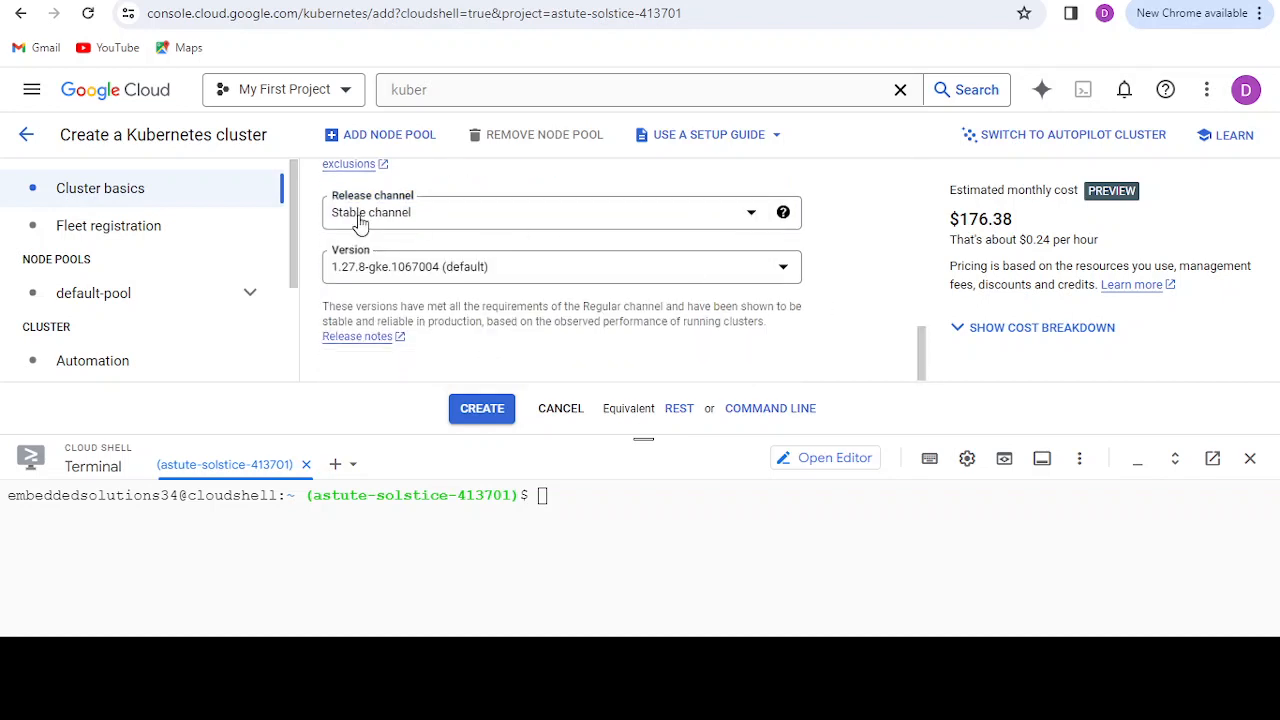
scroll(290, 214, "down", 1)
scroll(294, 213, "up", 1)
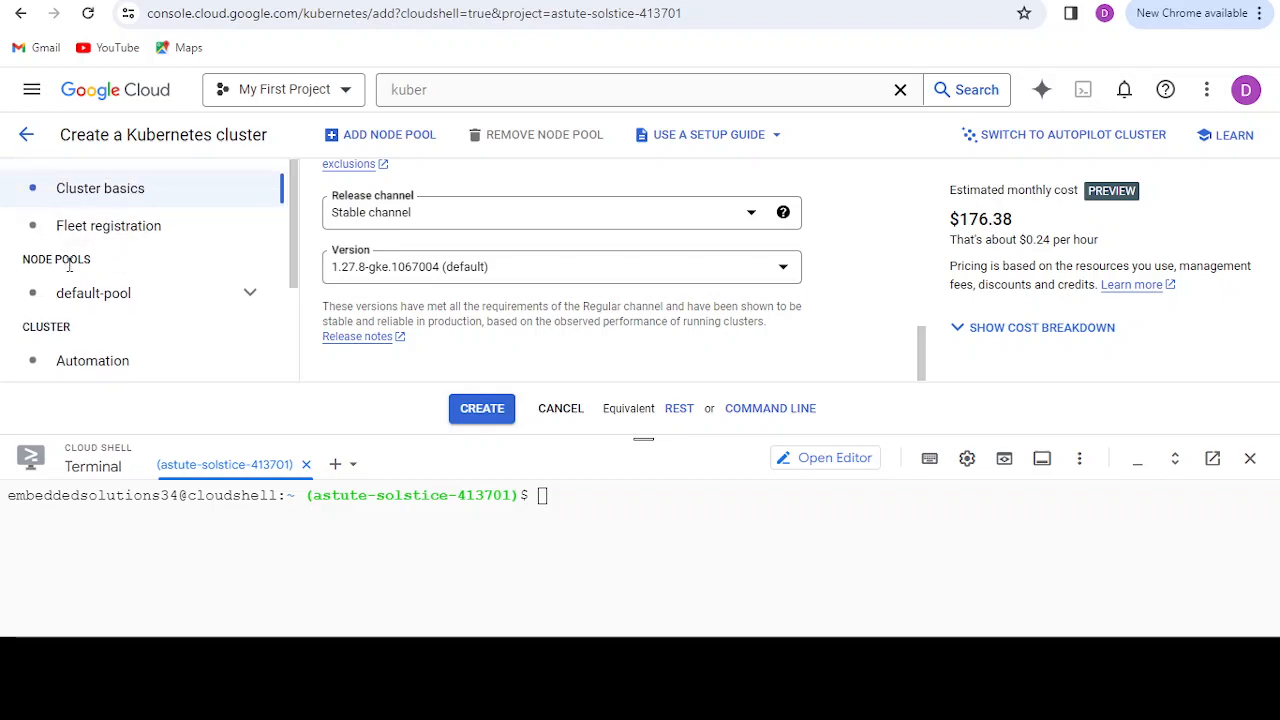
Step: Set the number of nodes in the default-pool node pool to 1
left_click(86, 293)
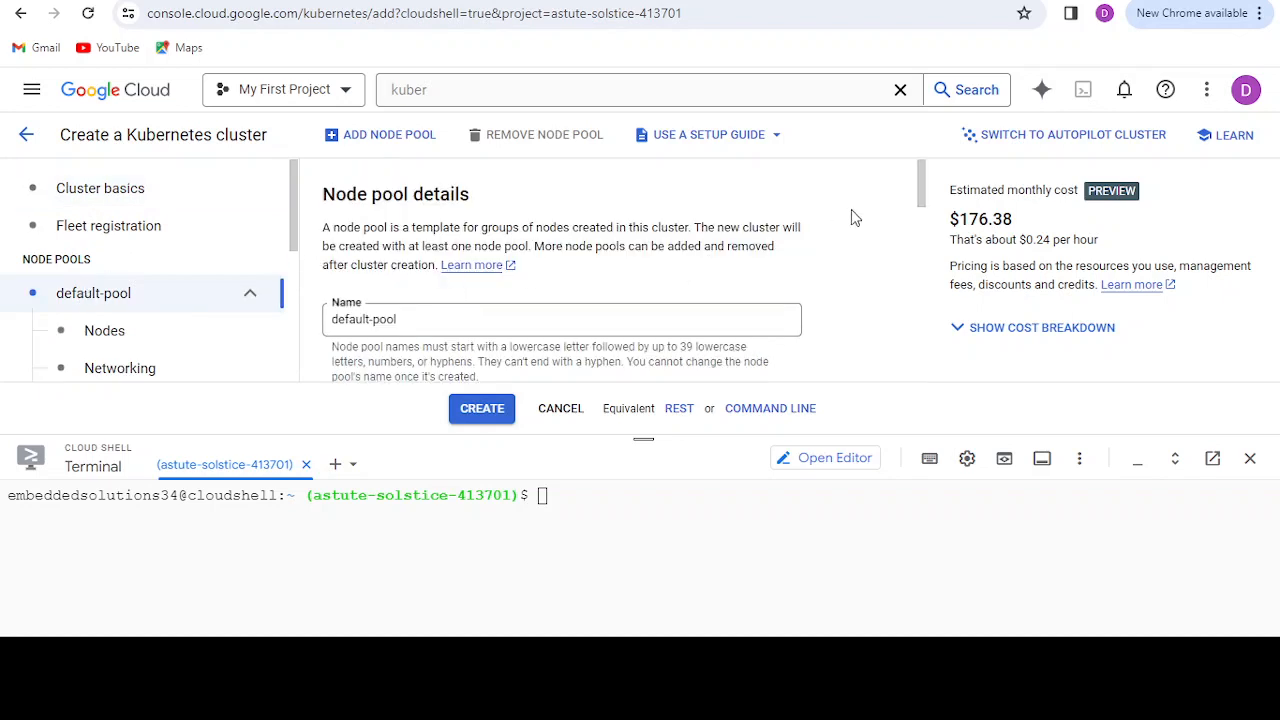
left_click_drag(922, 178, 922, 240)
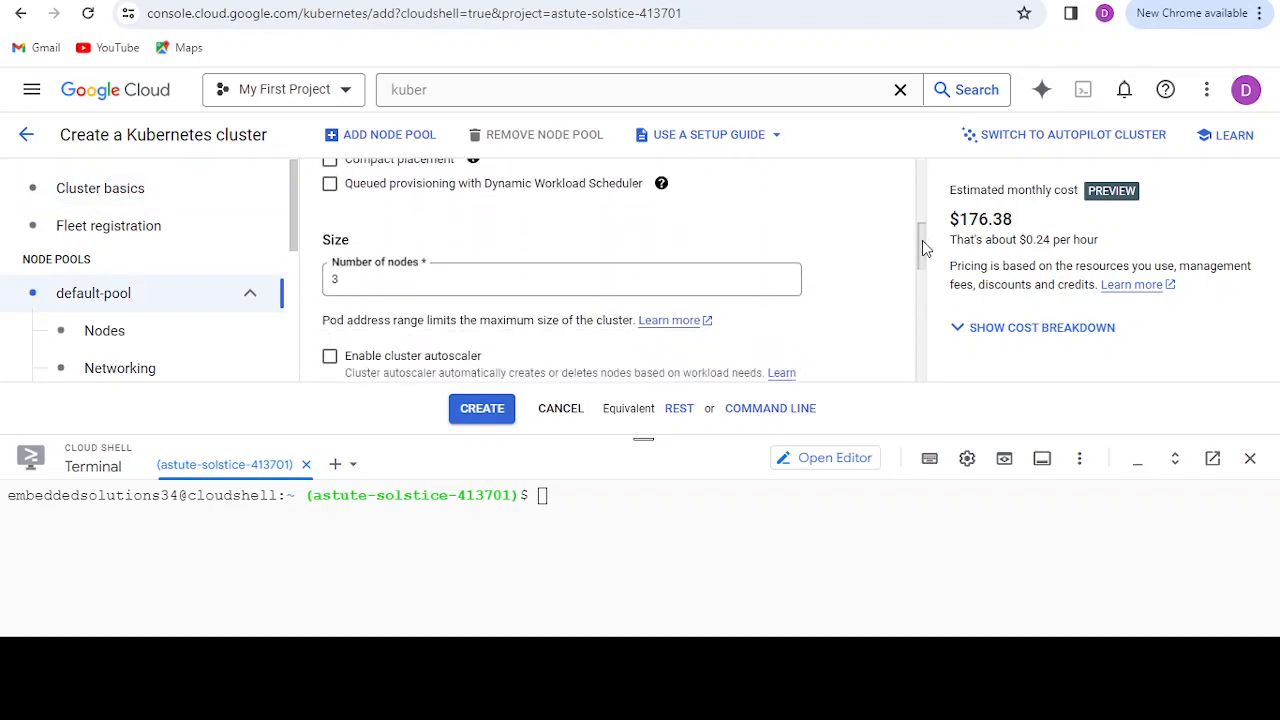
left_click(448, 286)
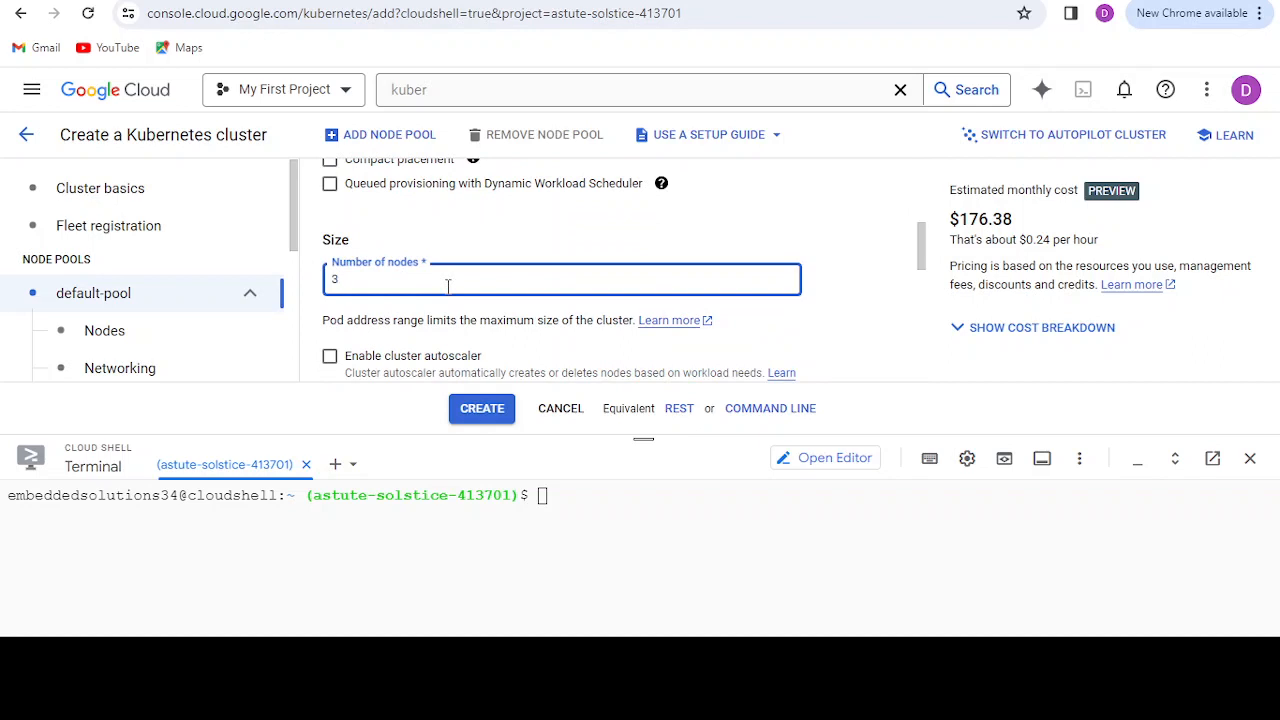
key("BackSpace")
type("1")
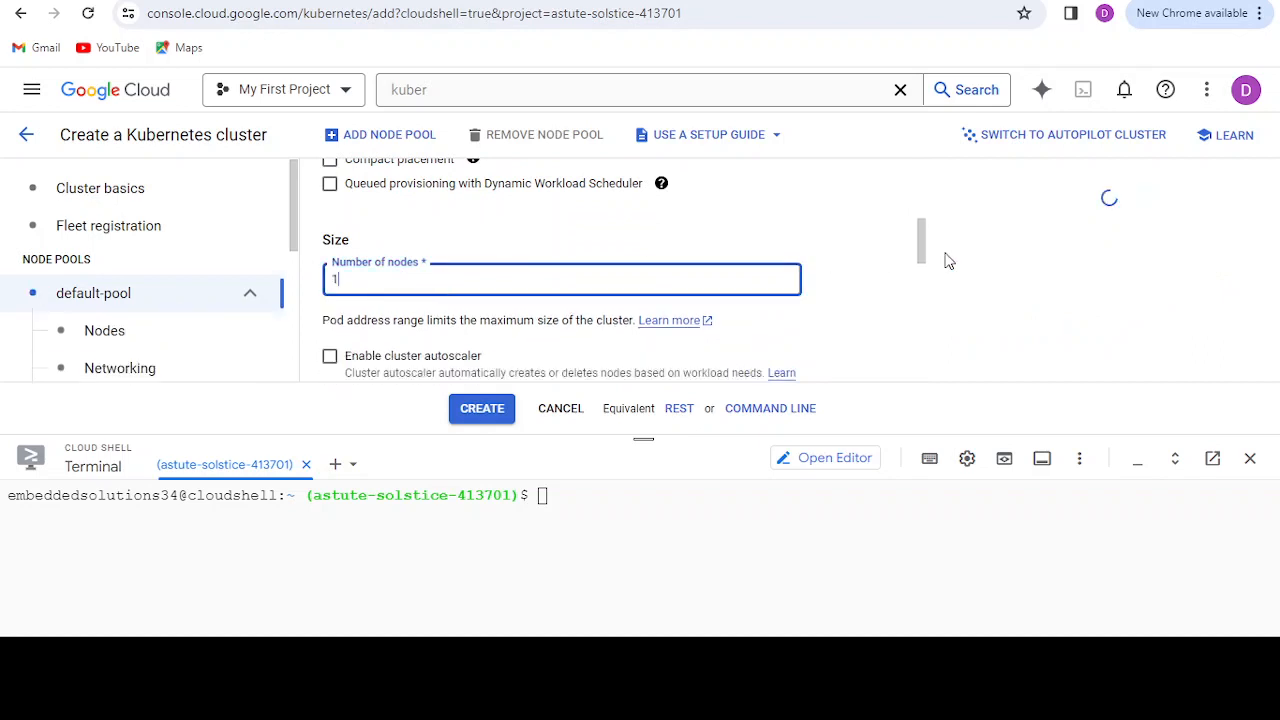
left_click_drag(922, 241, 922, 299)
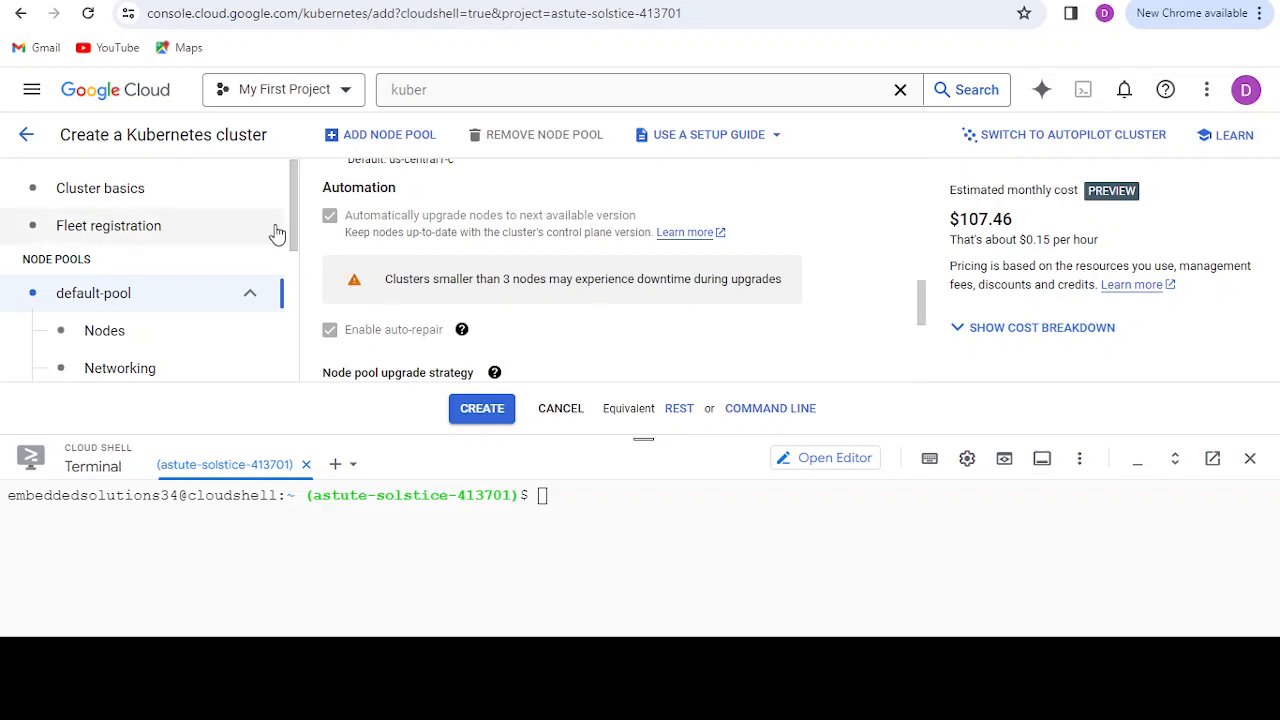
Step: In the cluster-level networking settings, try vpc-api as the network and replace it with vpg-api
left_click_drag(290, 230, 294, 277)
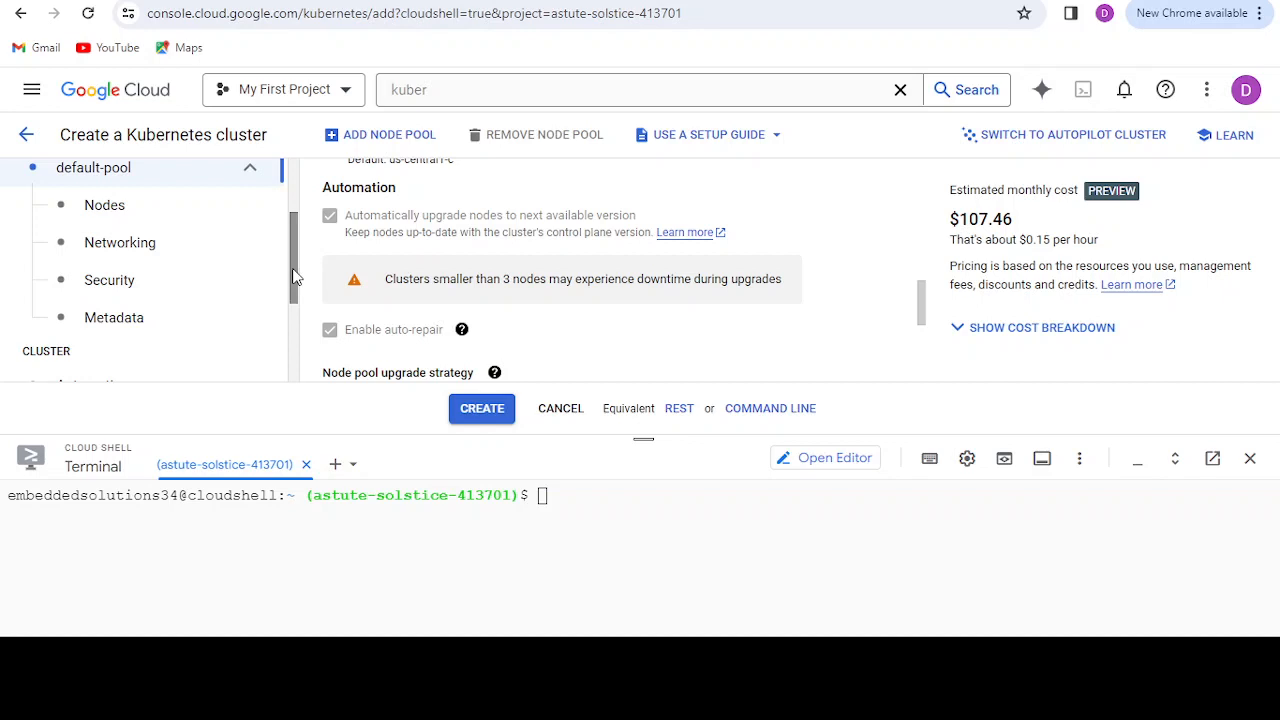
left_click_drag(293, 276, 294, 320)
left_click(138, 320)
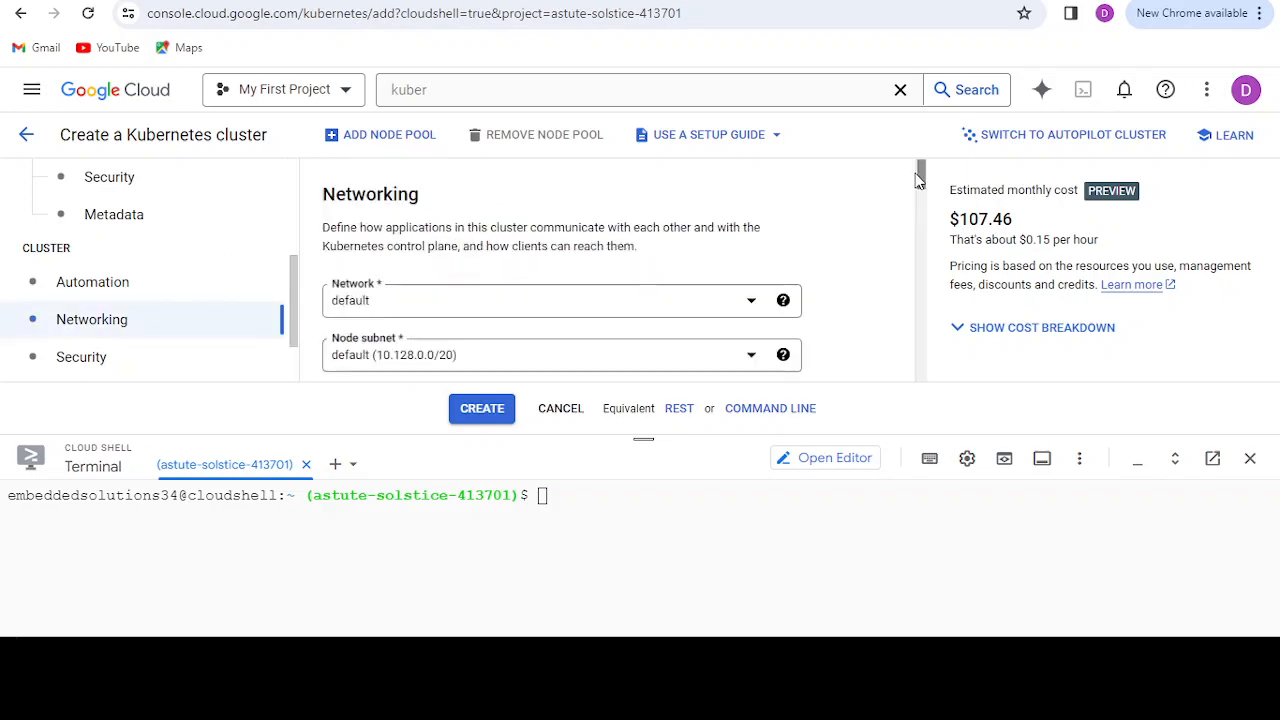
left_click_drag(921, 178, 918, 190)
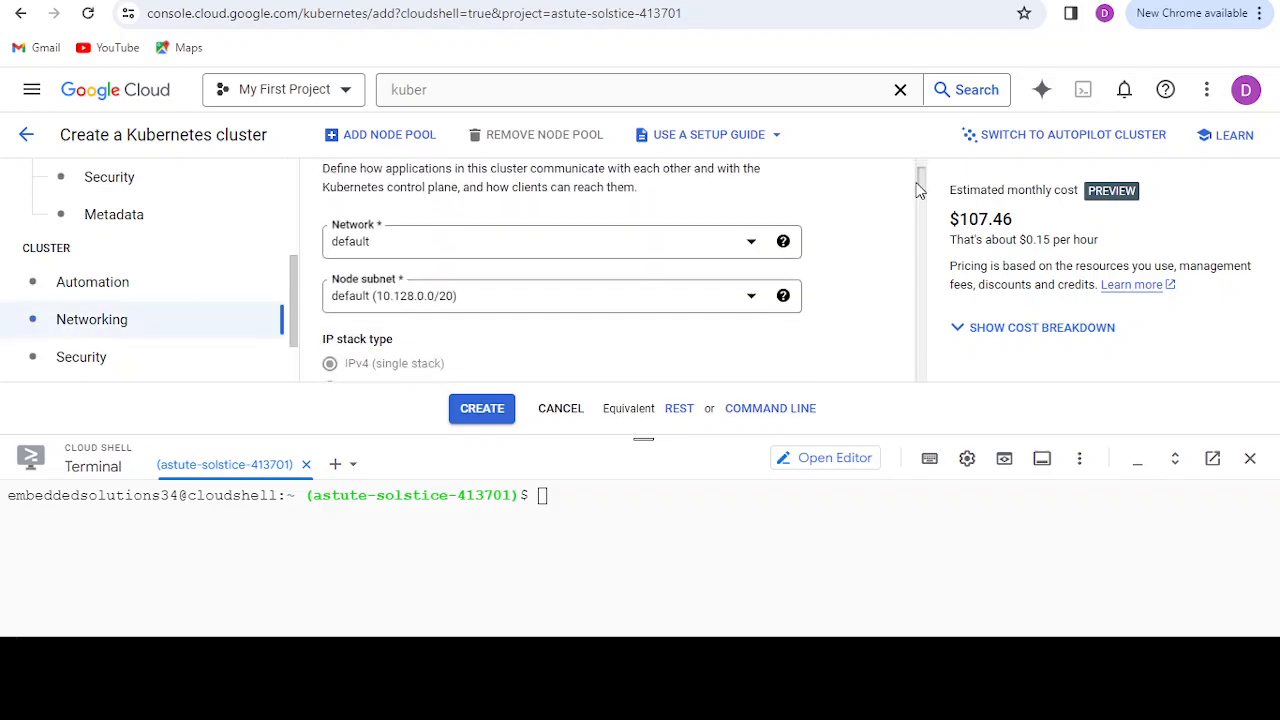
left_click(742, 240)
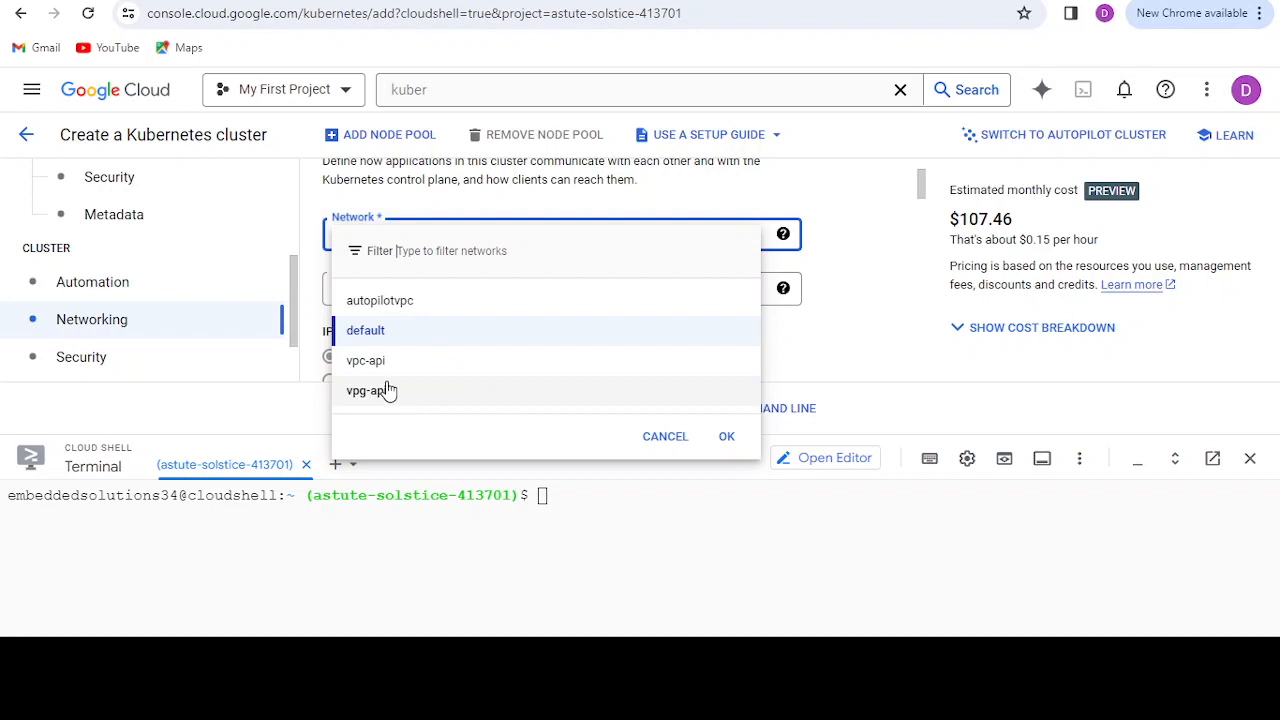
left_click(388, 373)
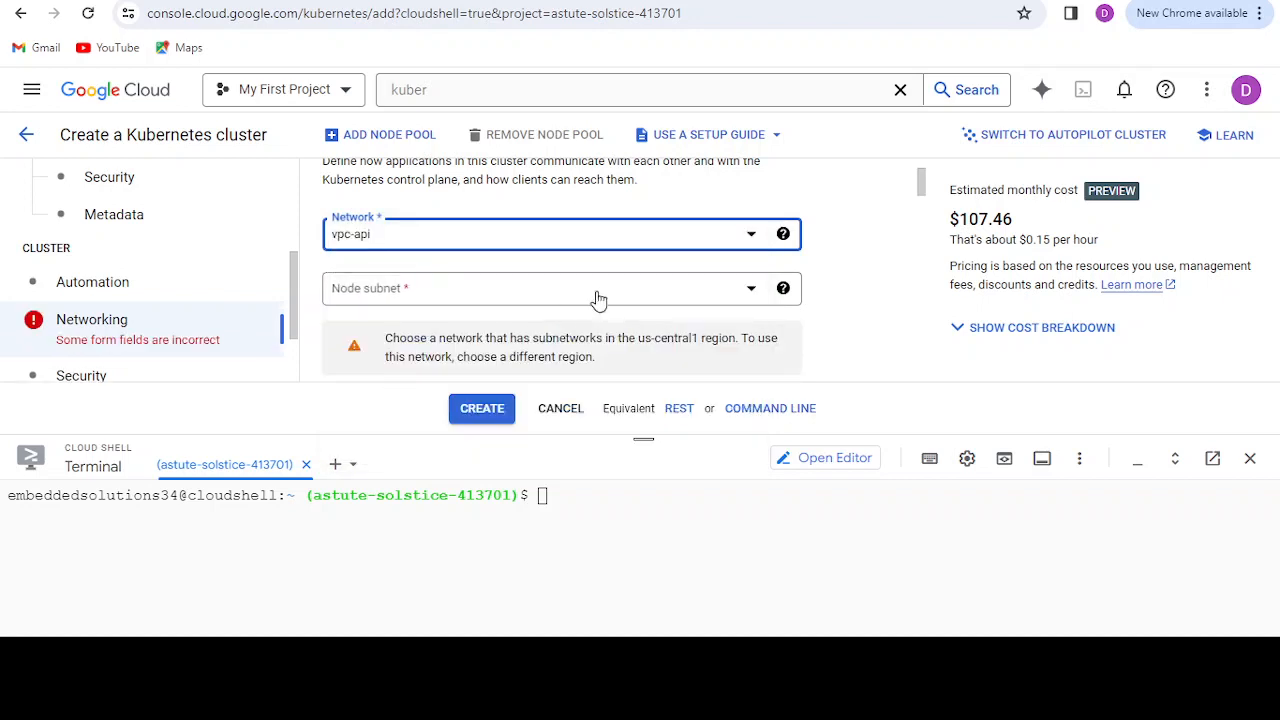
left_click(707, 241)
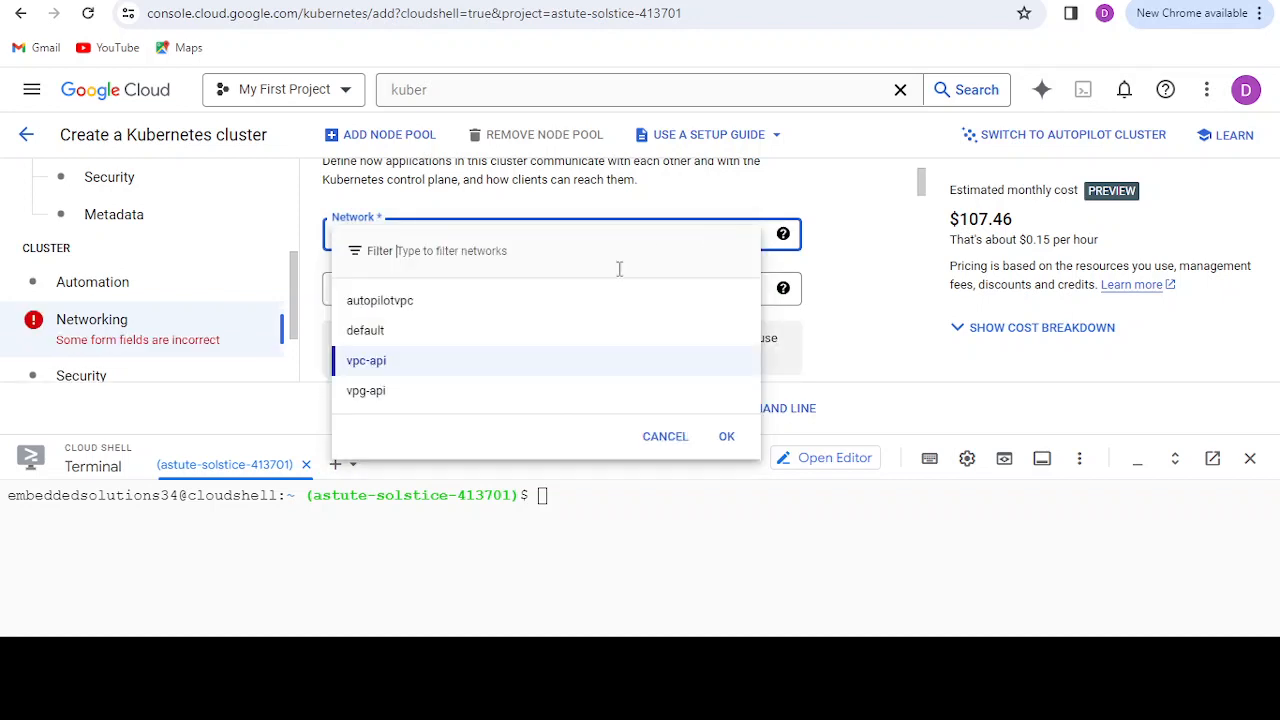
left_click(436, 391)
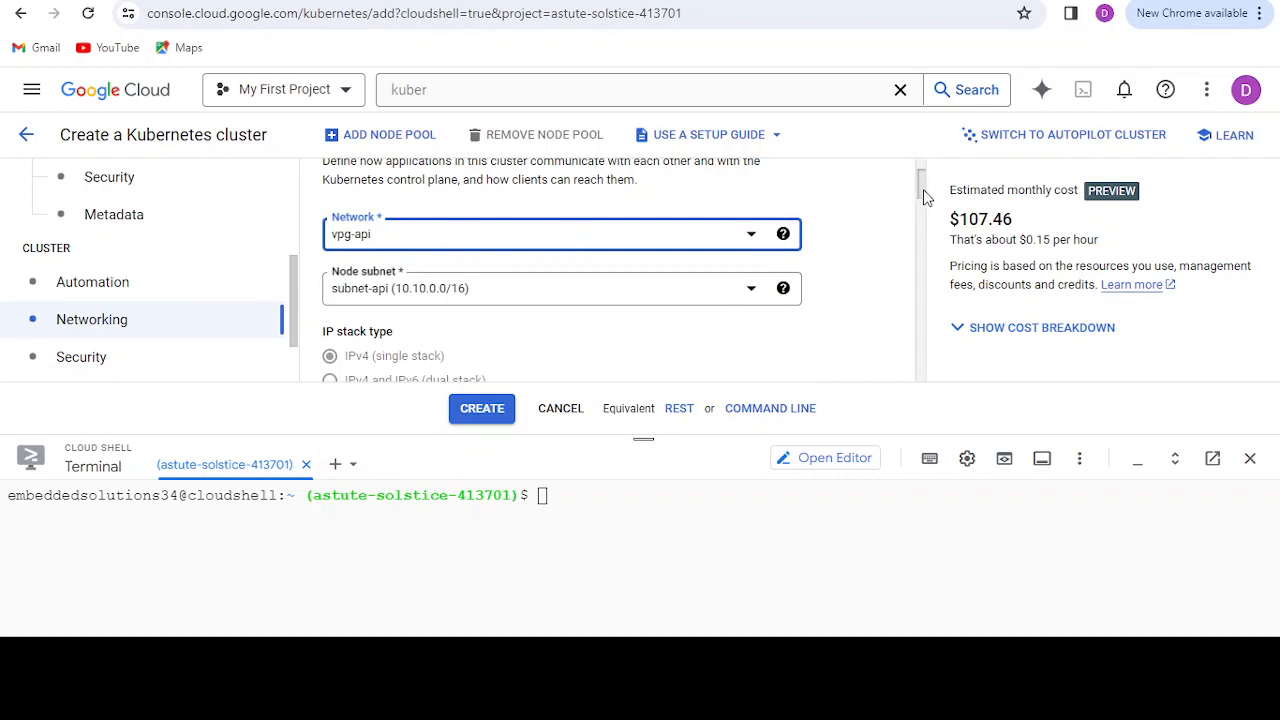
Step: Set the cluster's IPv4 network access to Private cluster
left_click_drag(923, 189, 923, 226)
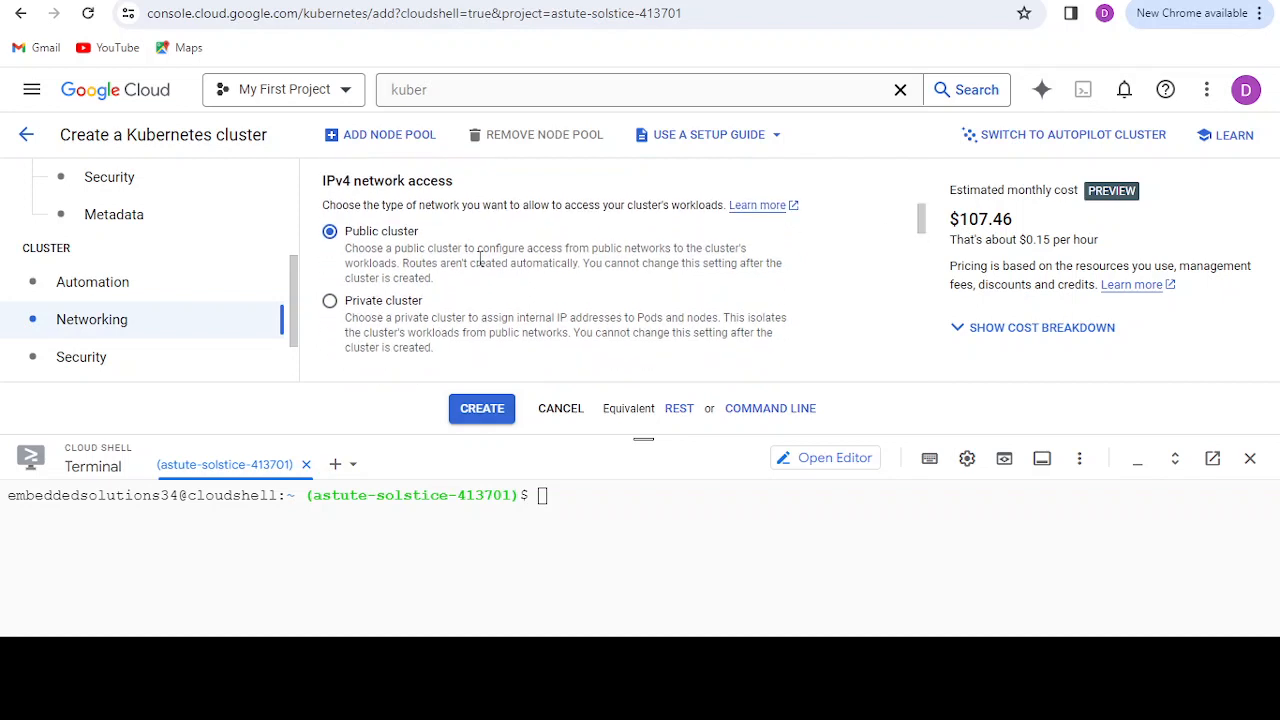
left_click(332, 304)
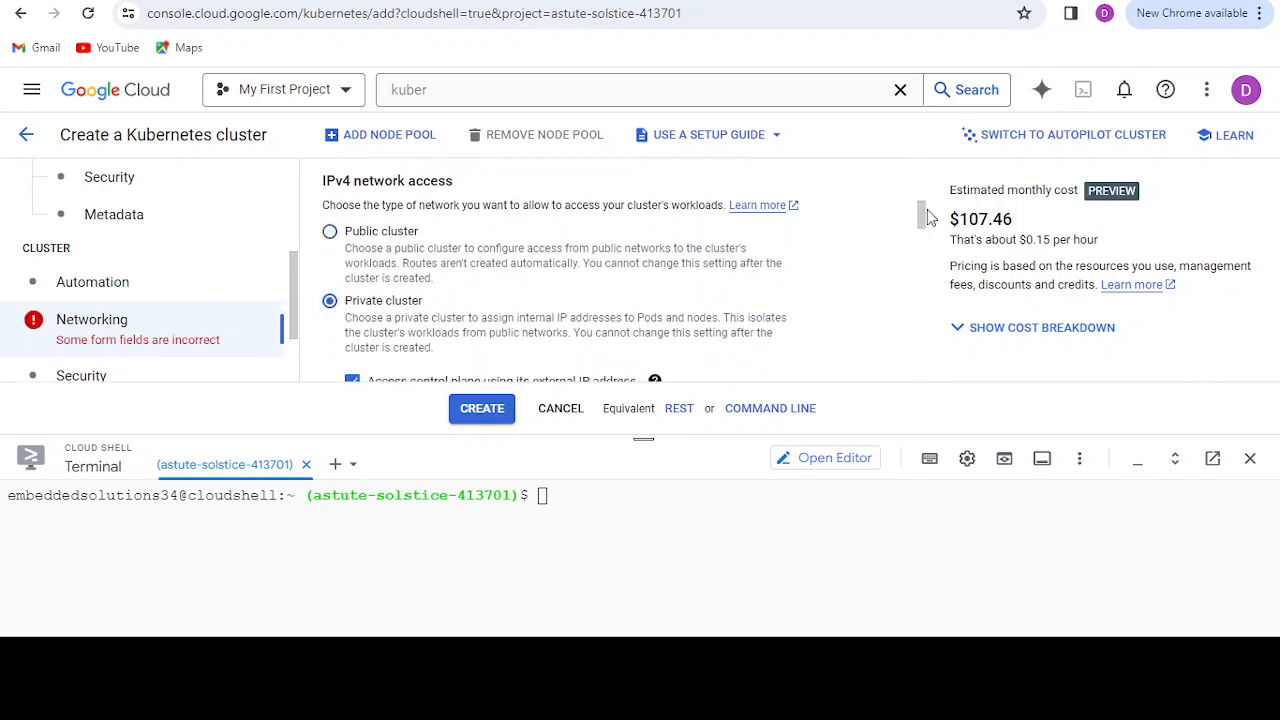
scroll(922, 214, "down", 1)
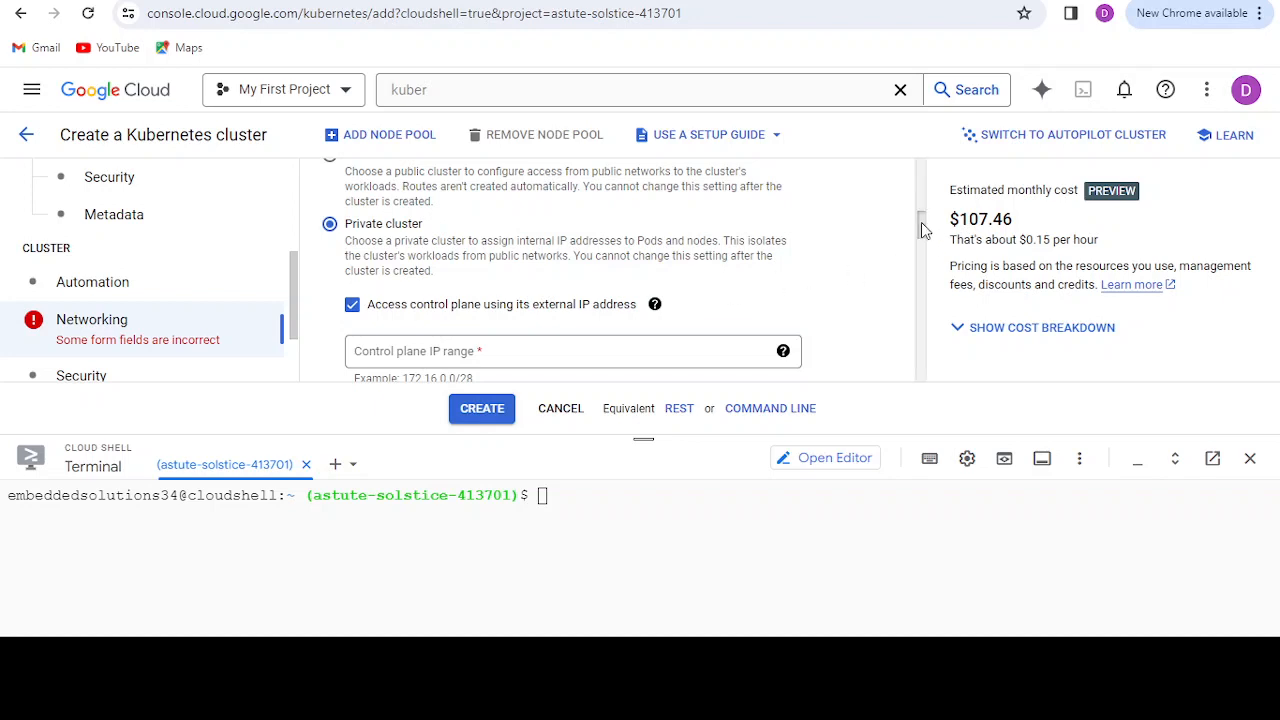
Step: Enter 172.16.0.0/28 as the private cluster's control plane IP range
left_click_drag(921, 222, 922, 244)
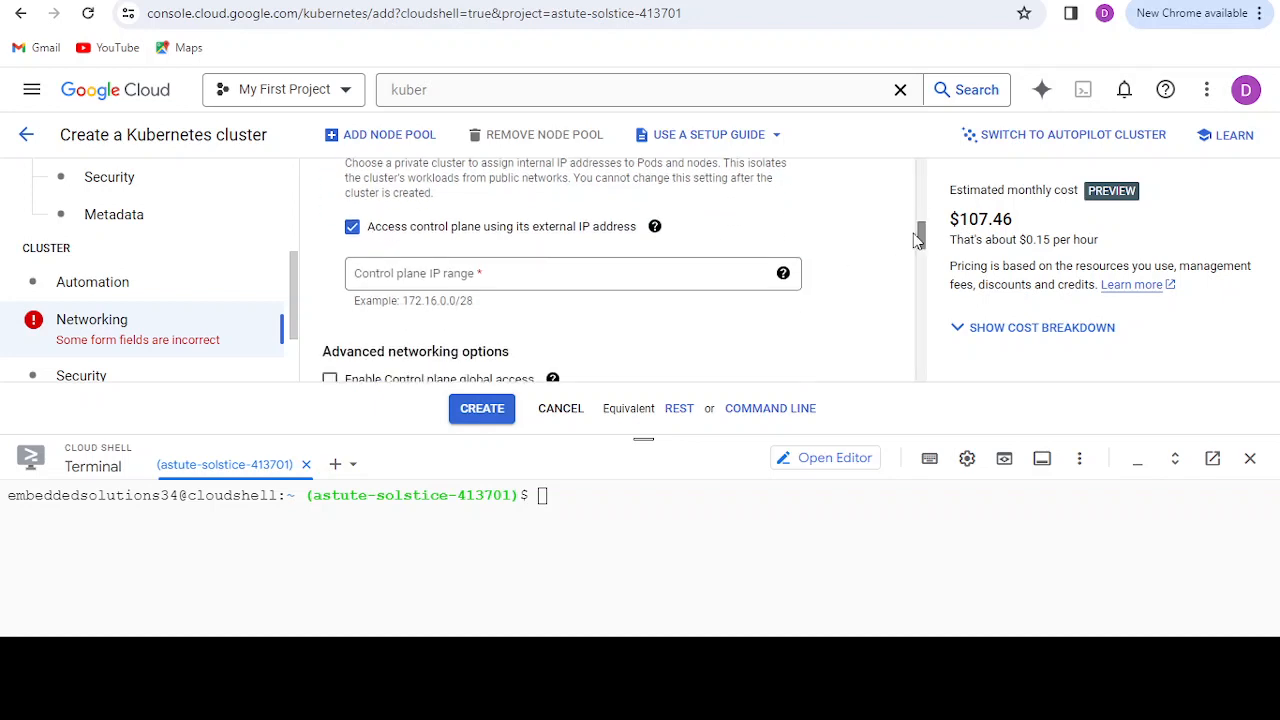
left_click(432, 281)
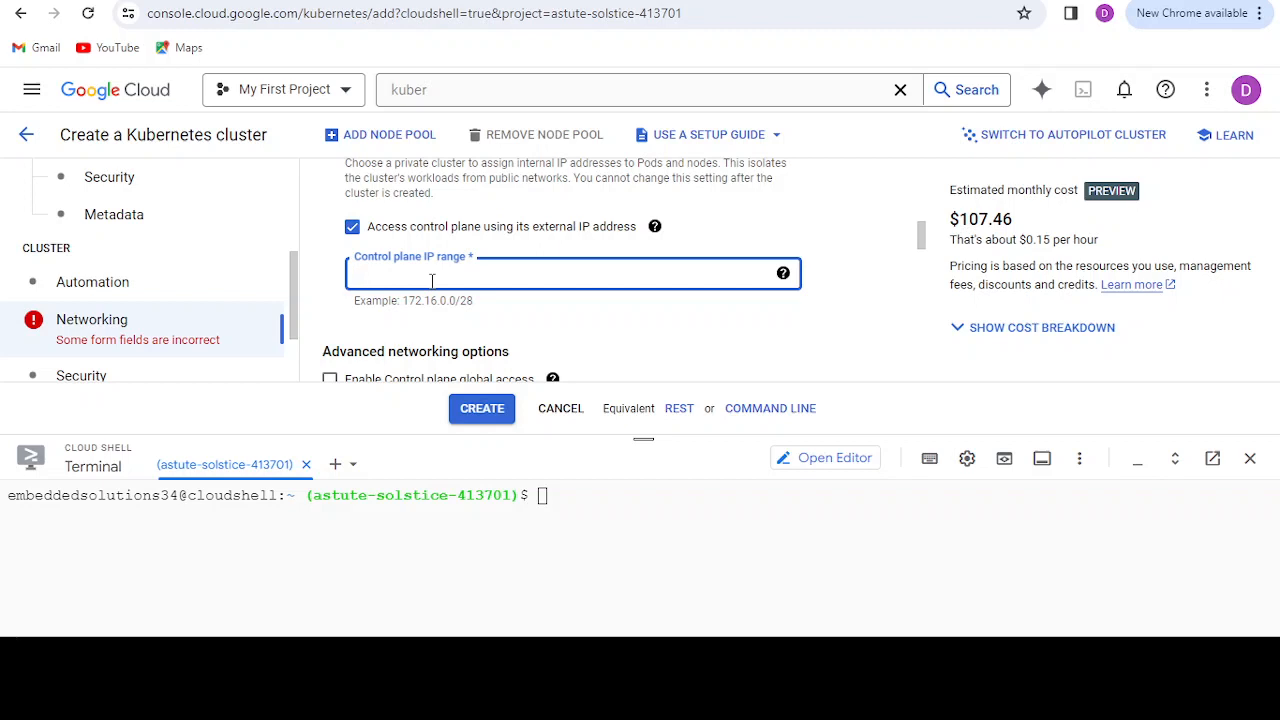
type("172.16.0.0/28")
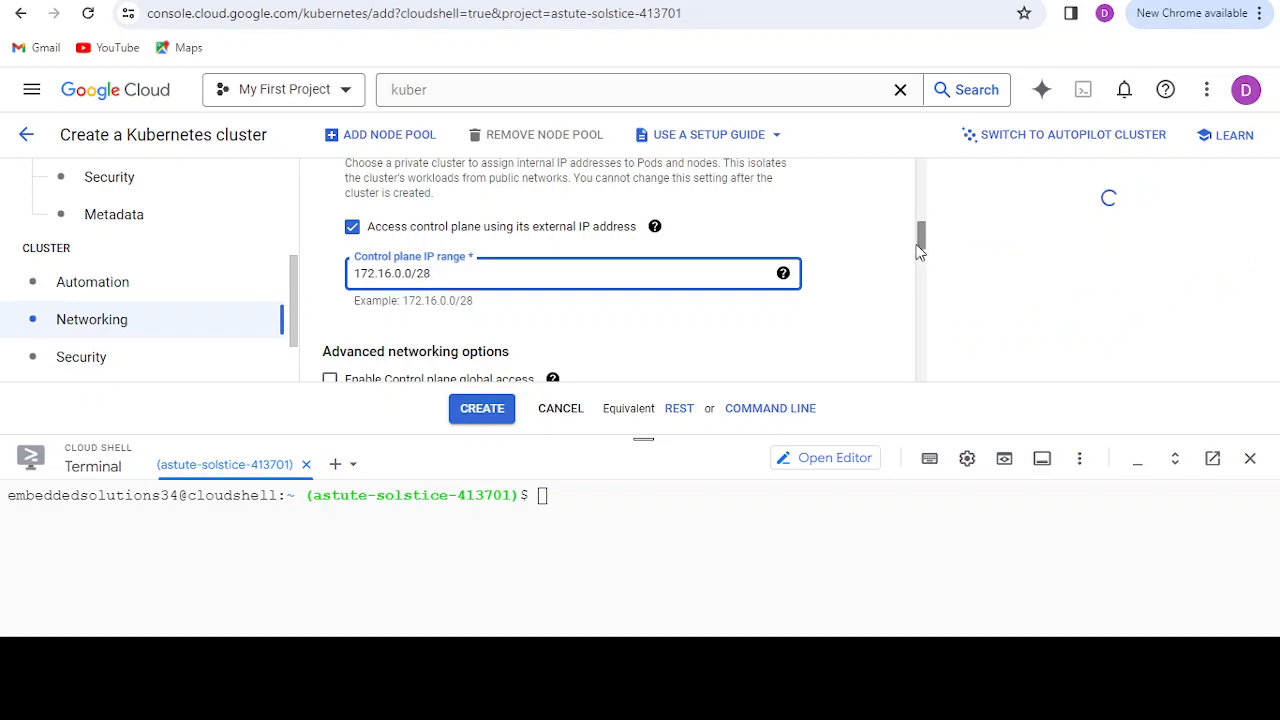
Step: Enable control plane authorized networks for the cluster and add a new authorized network named shell
left_click_drag(920, 243, 934, 345)
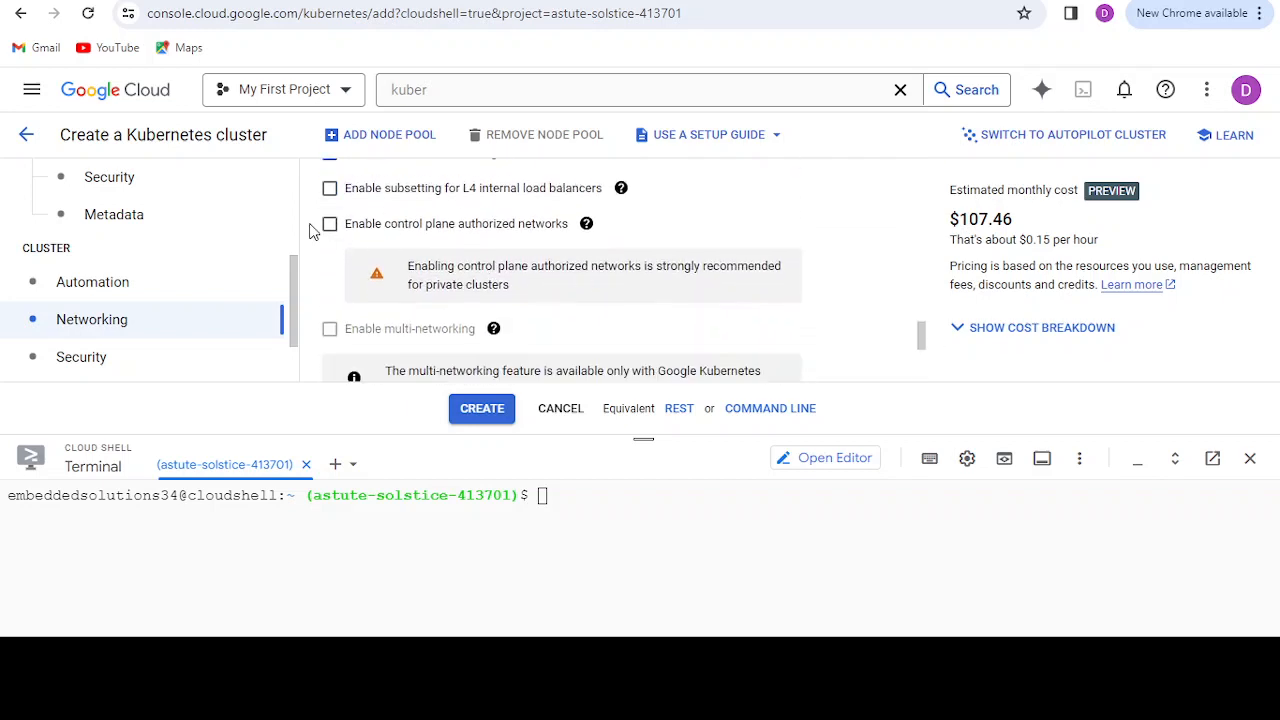
left_click(329, 224)
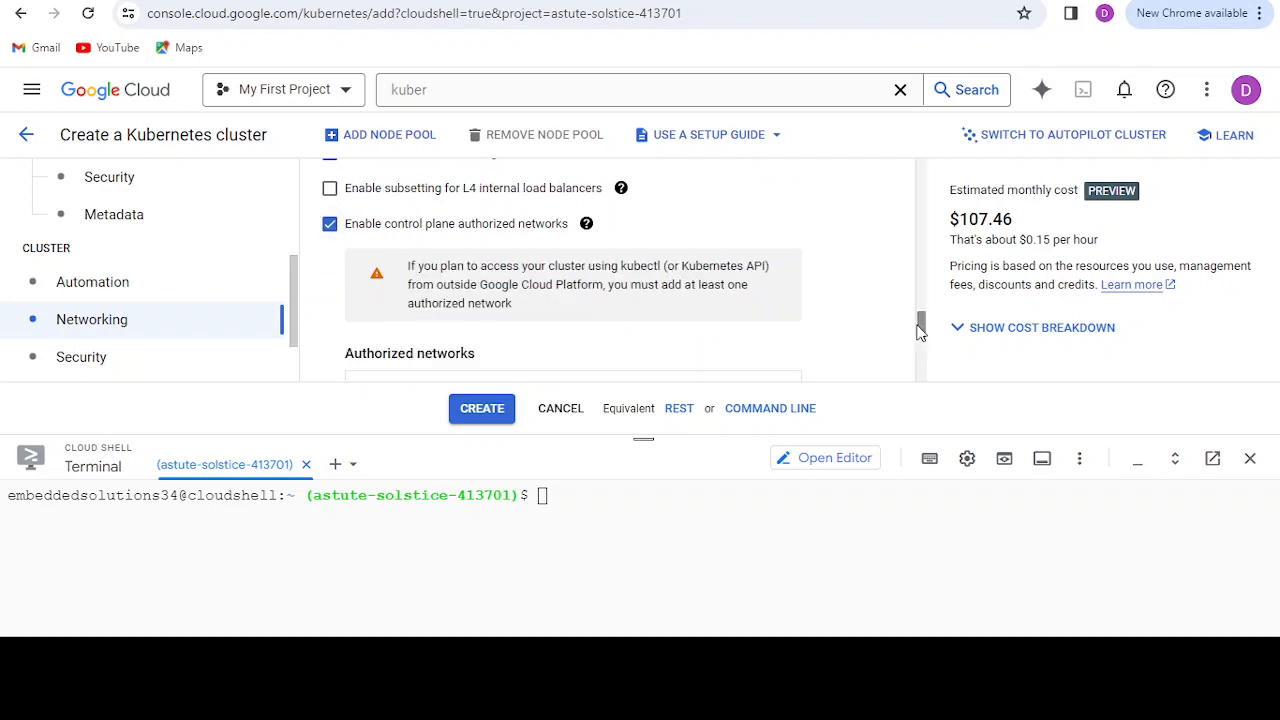
left_click_drag(920, 330, 922, 340)
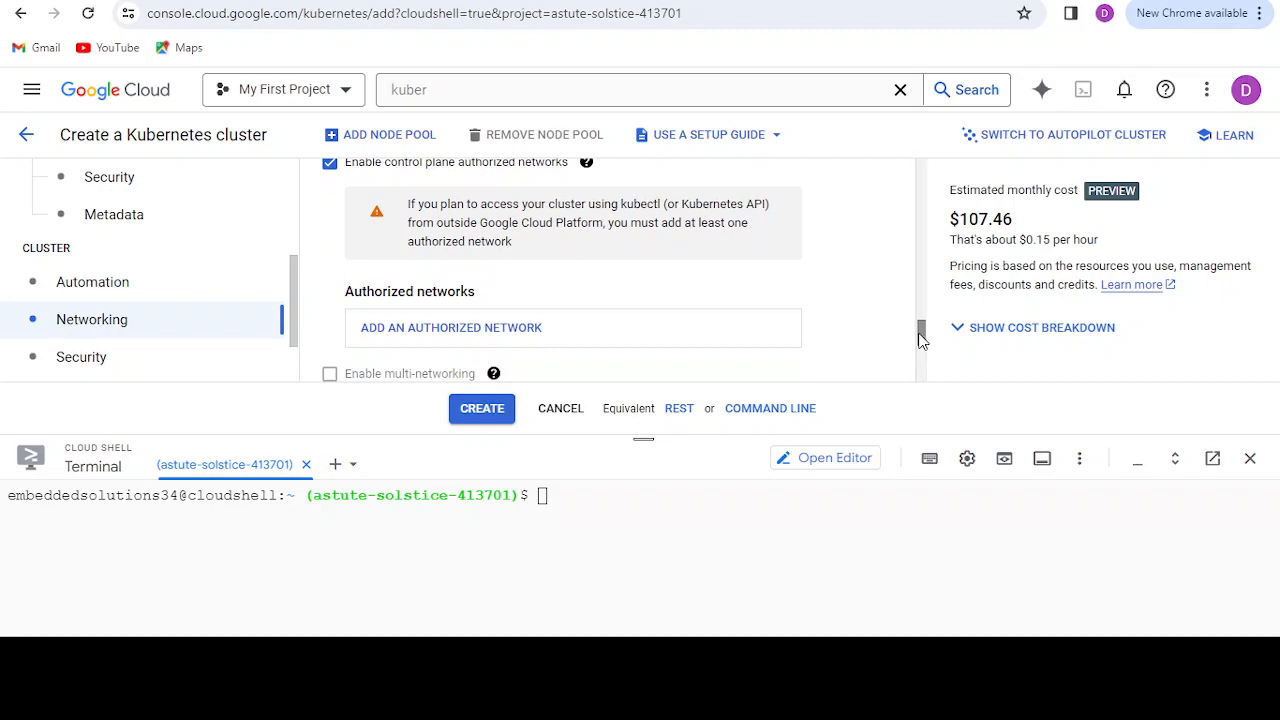
left_click(480, 332)
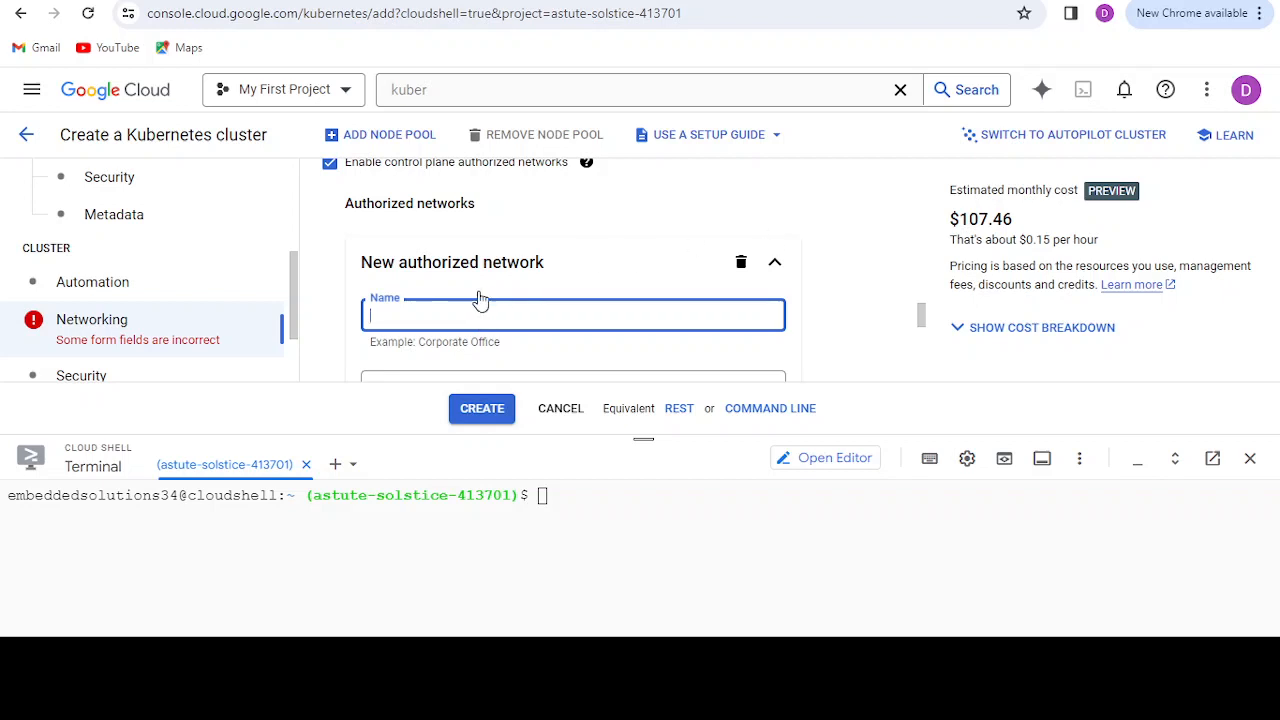
type("shell")
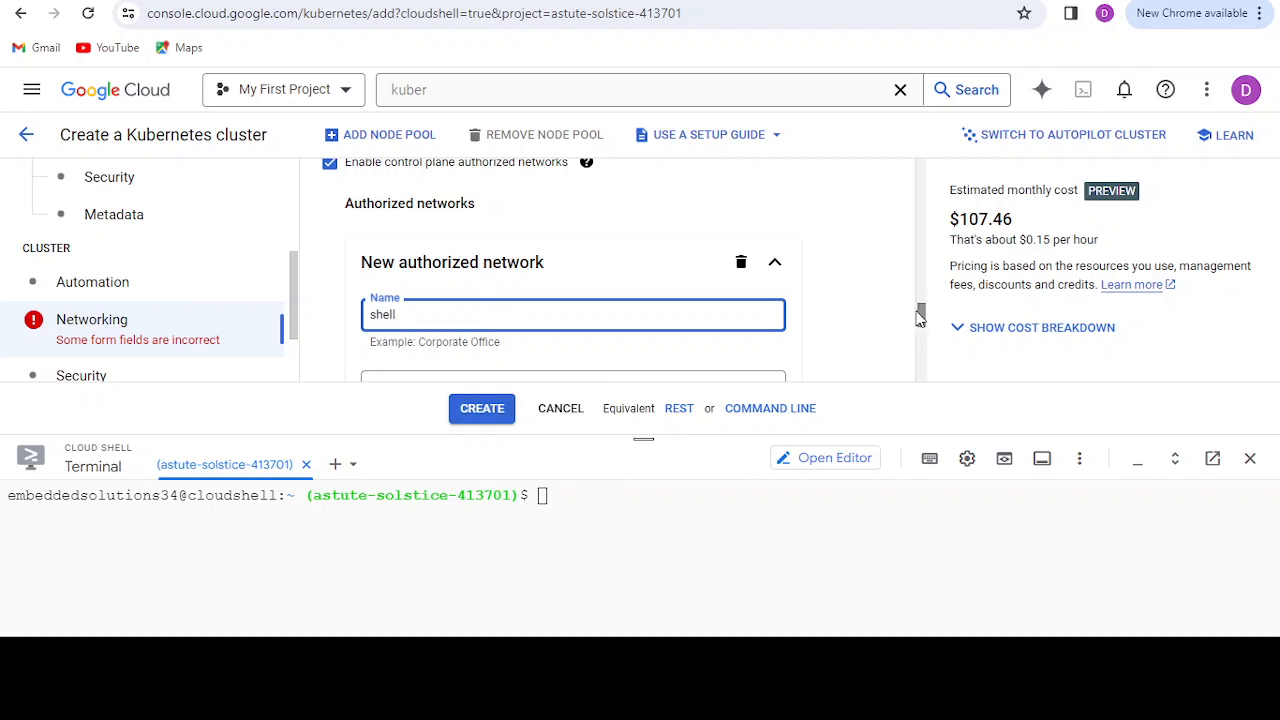
Step: Run curl -s checkip.dyndns.org | sed -e 's/.*Current IP Address: //' -e 's/<.*$//' in Cloud Shell to look up its public IP address
left_click_drag(921, 317, 921, 330)
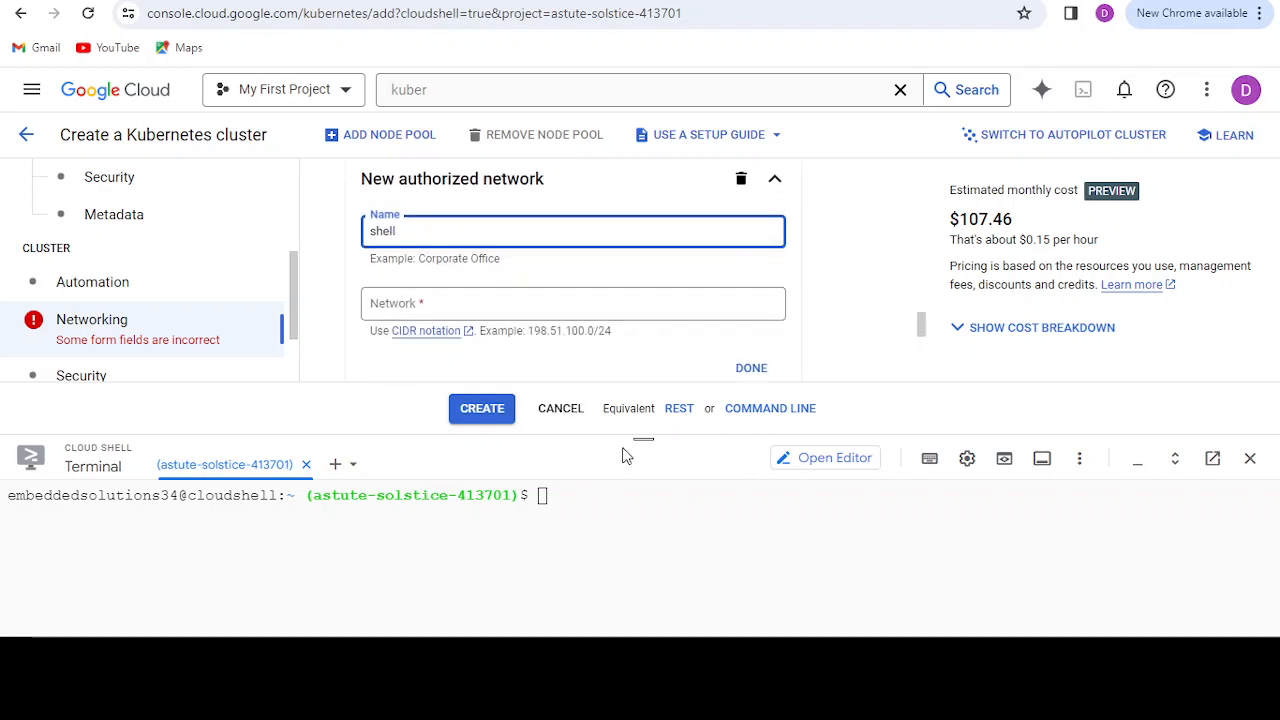
left_click(560, 498)
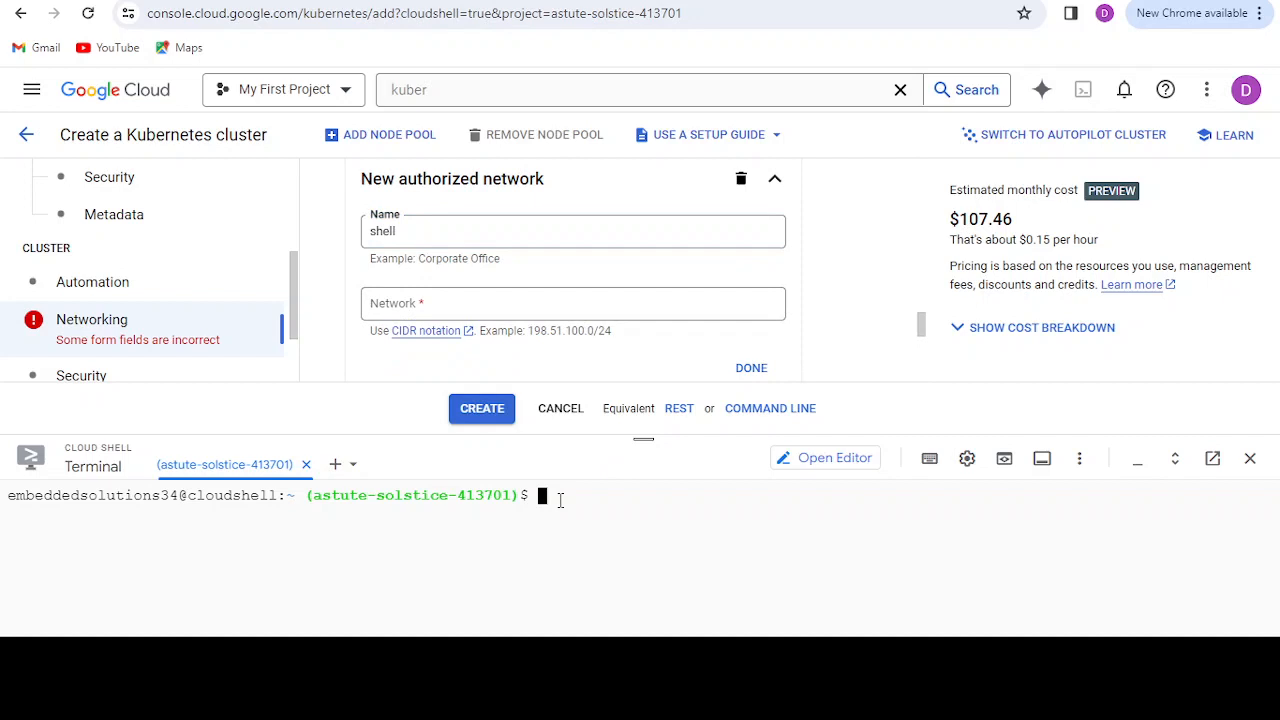
type("curl -s checkip.dyndns.org | sed -e 's/.*Current IP Address: //' -e 's/<.*$//'")
key("Return")
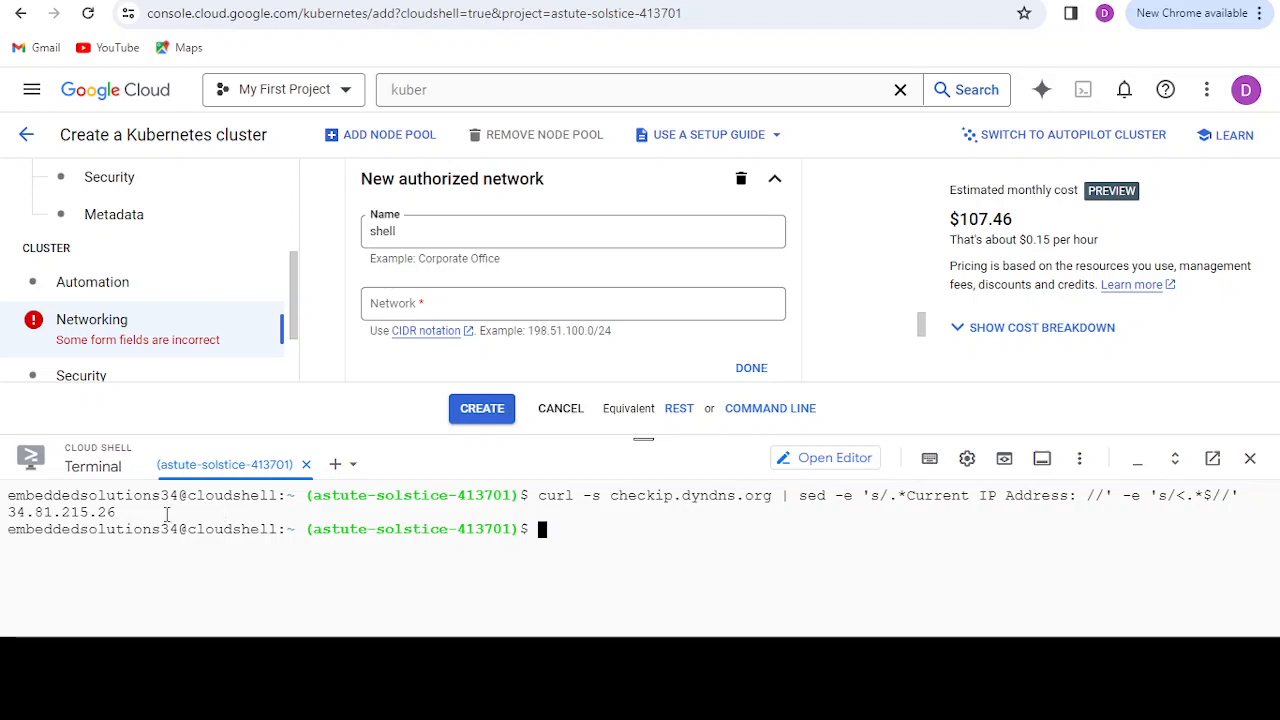
Step: Set the shell authorized network's range to the Cloud Shell address 34.81.215.26/32 and finish the entry
left_click_drag(124, 512, 8, 513)
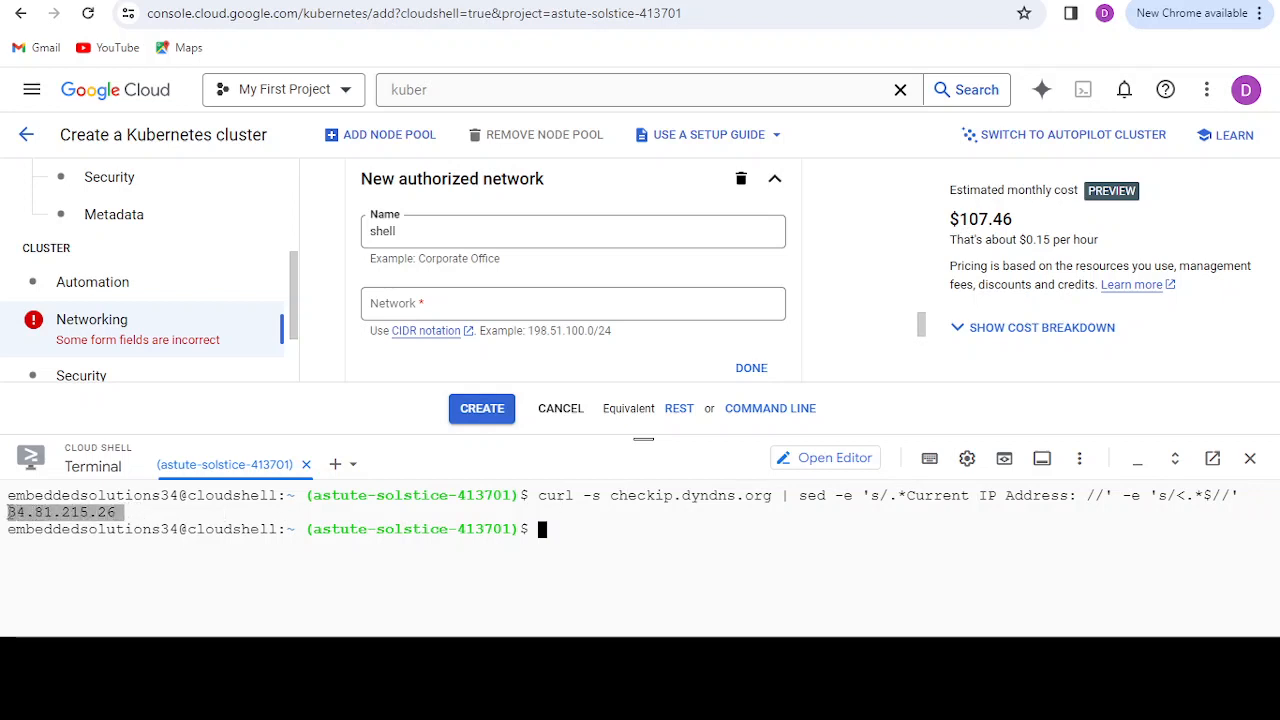
left_click(394, 310)
type("34.81.215.26")
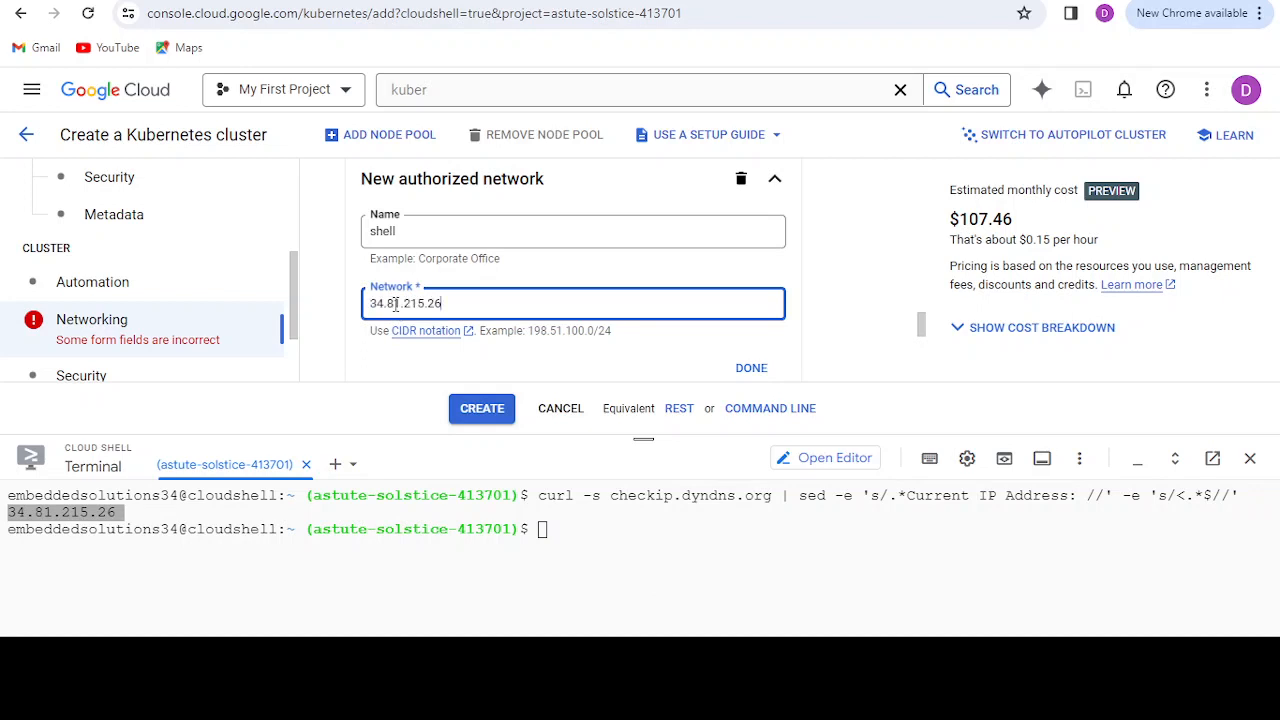
type("/32")
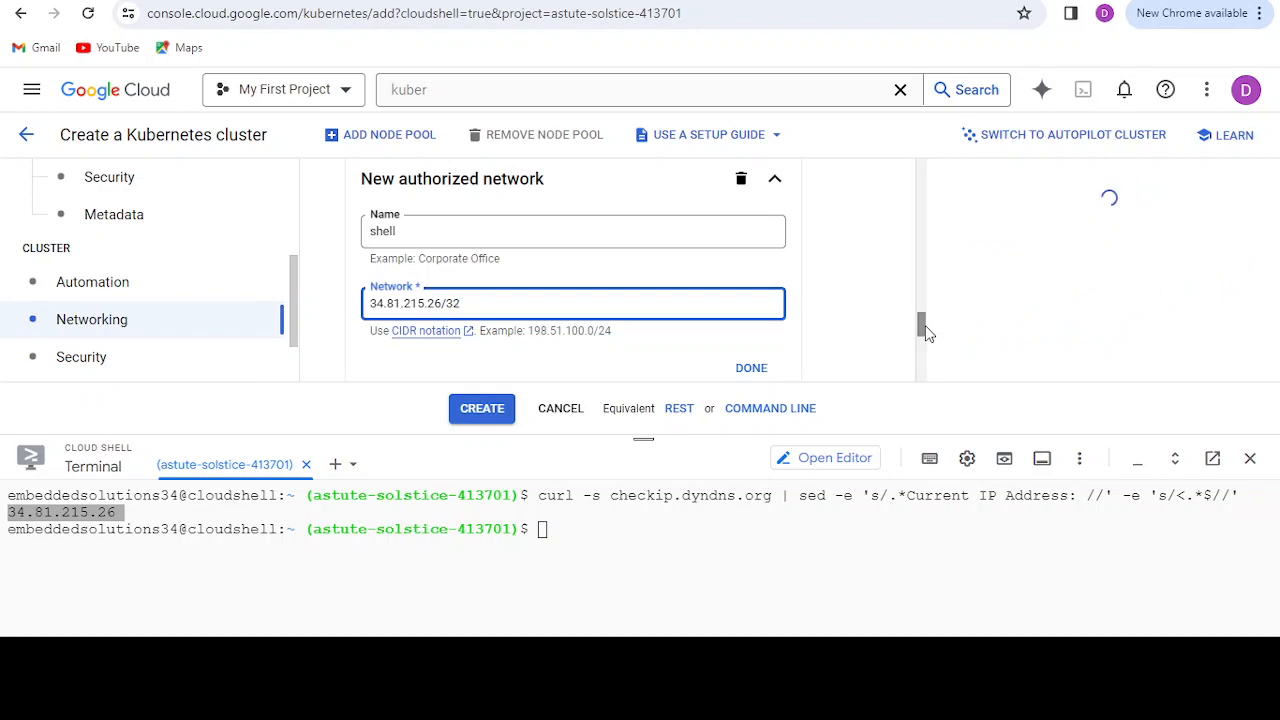
scroll(925, 340, "down", 1)
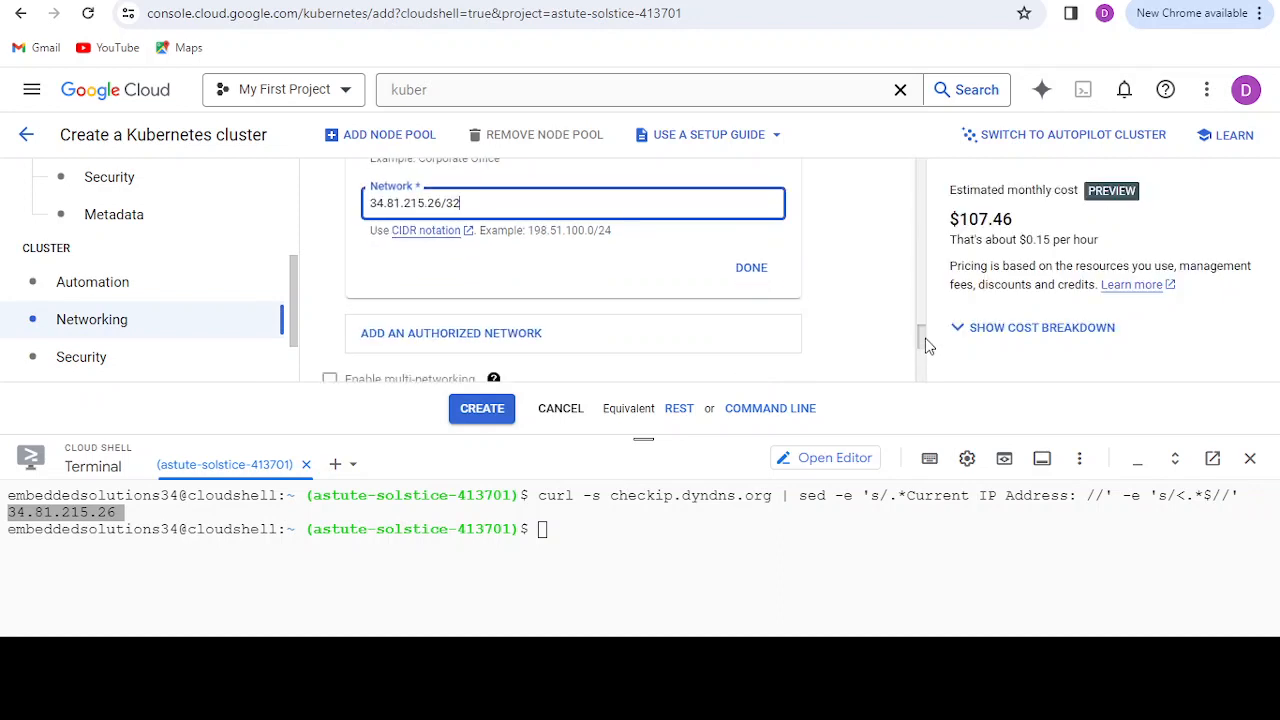
left_click(751, 267)
Step: Create the cluster after checking its Features and Metadata settings, and dismiss the GKE Enterprise banner on the cluster list
left_click_drag(930, 333, 927, 388)
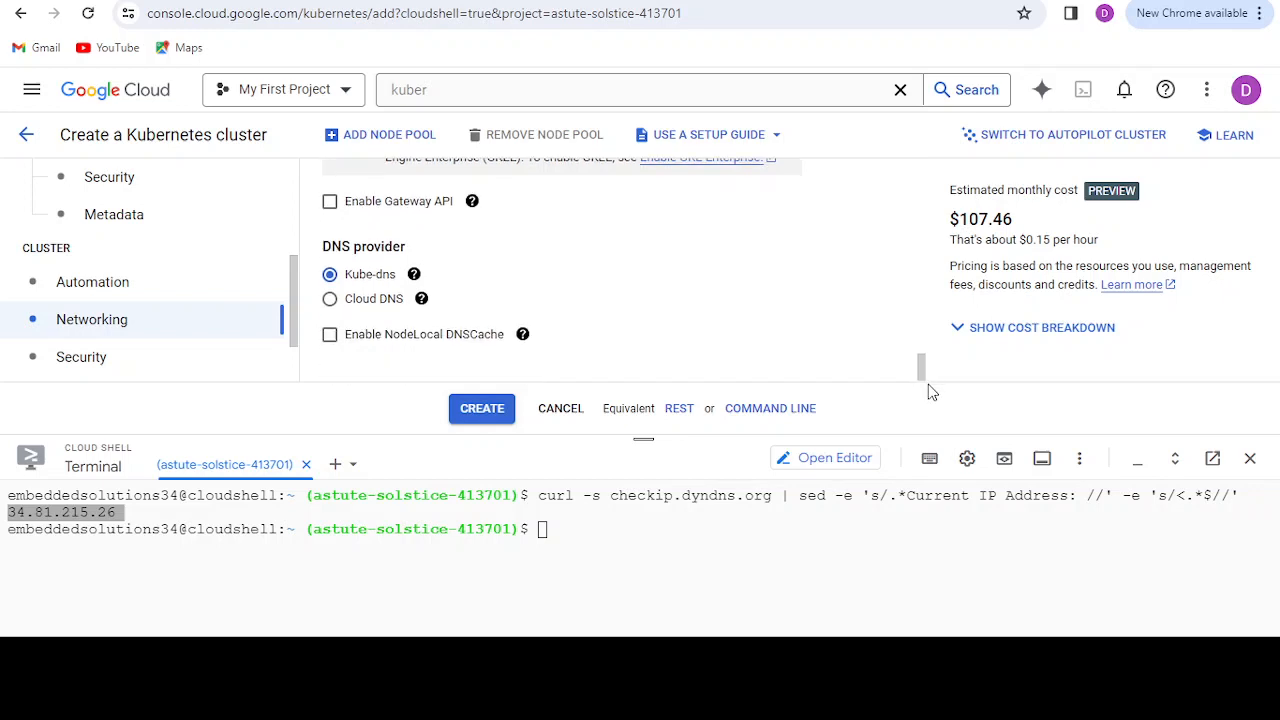
mouse_move(522, 343)
scroll(297, 313, "down", 1)
left_click_drag(298, 313, 297, 340)
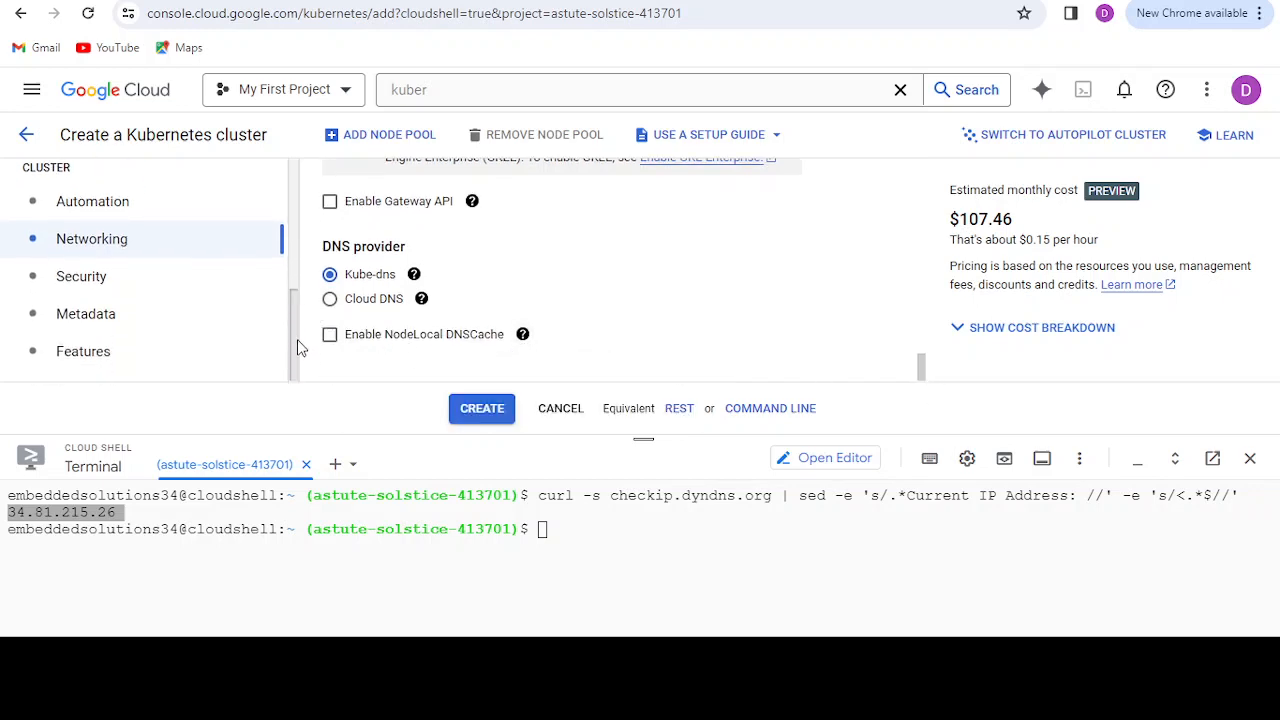
left_click(121, 368)
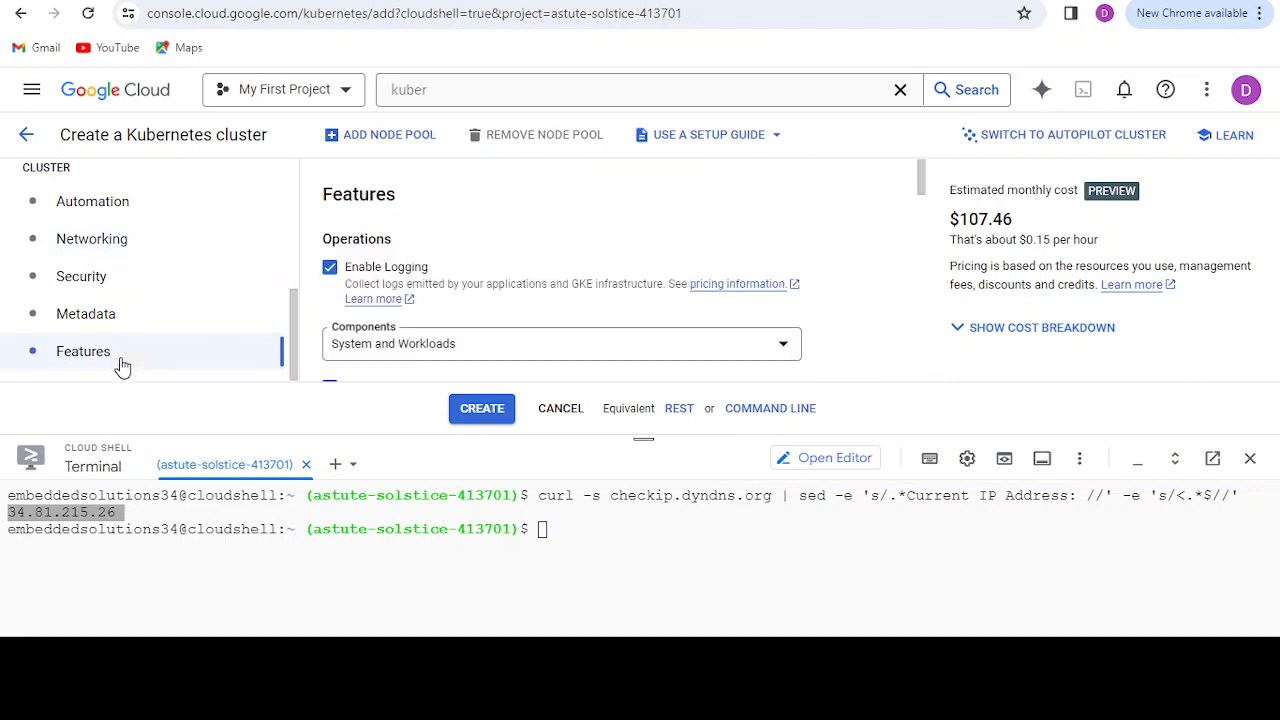
left_click(168, 316)
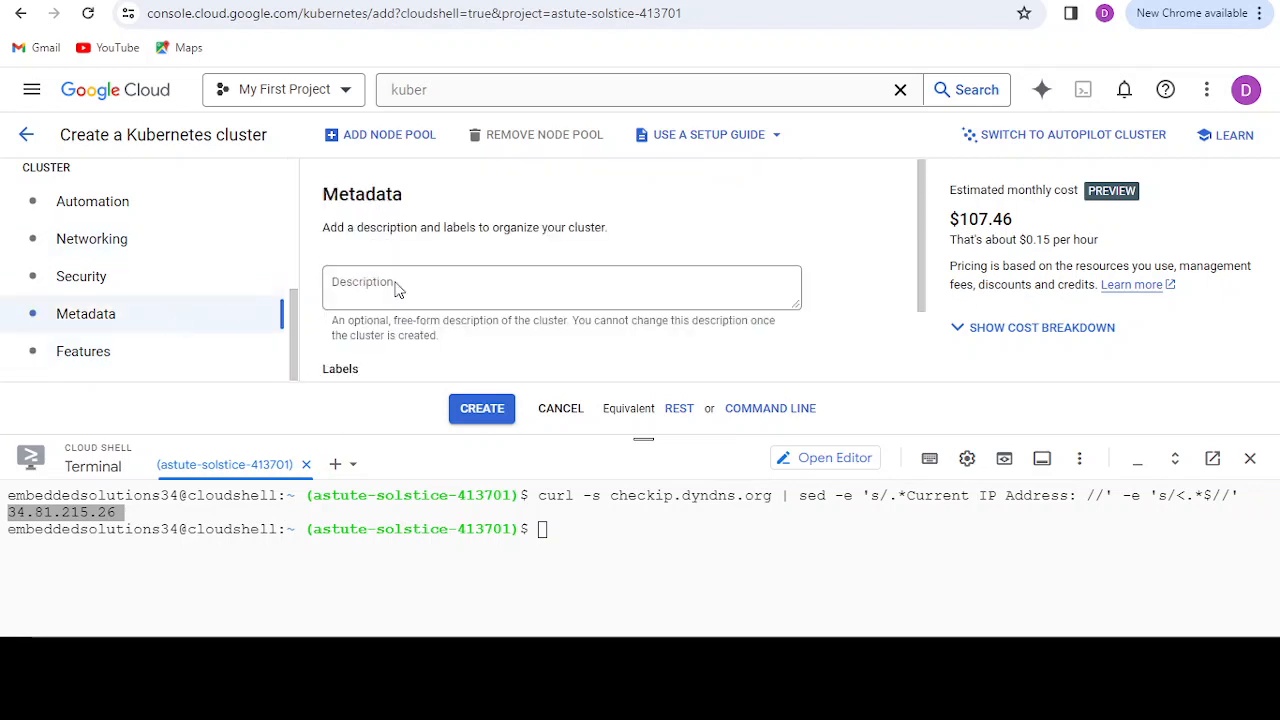
left_click(491, 412)
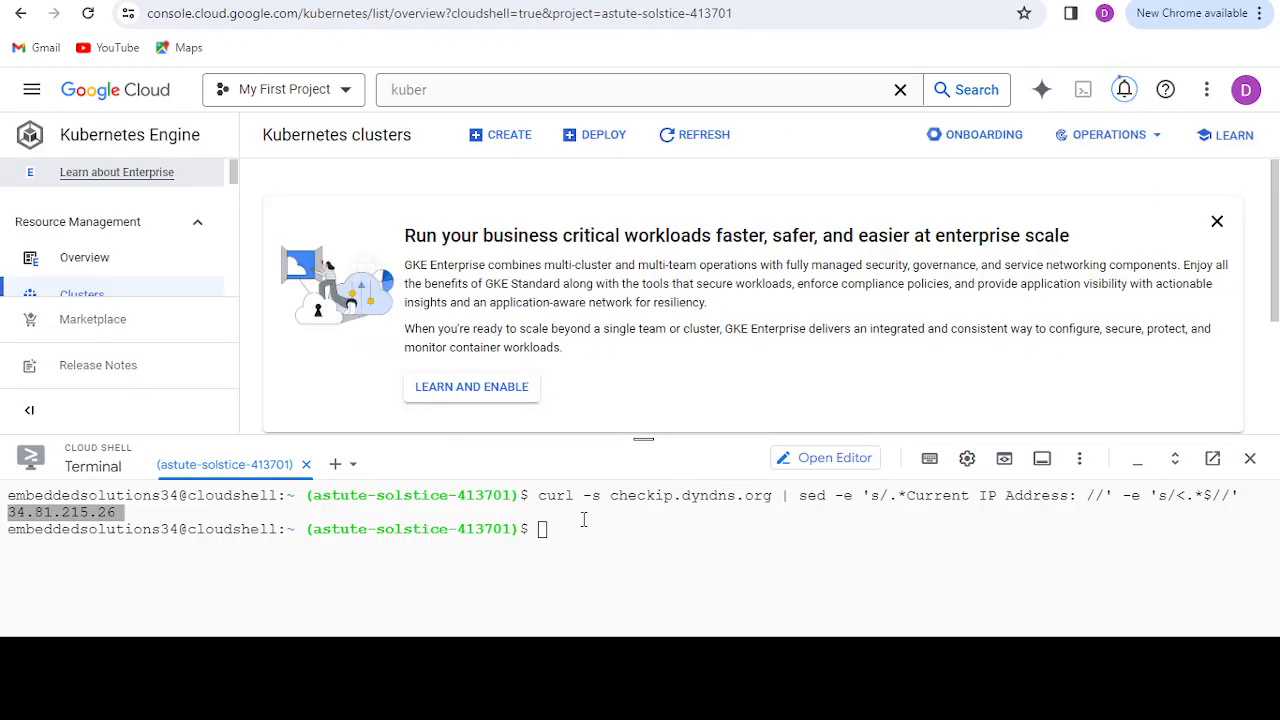
left_click(1217, 222)
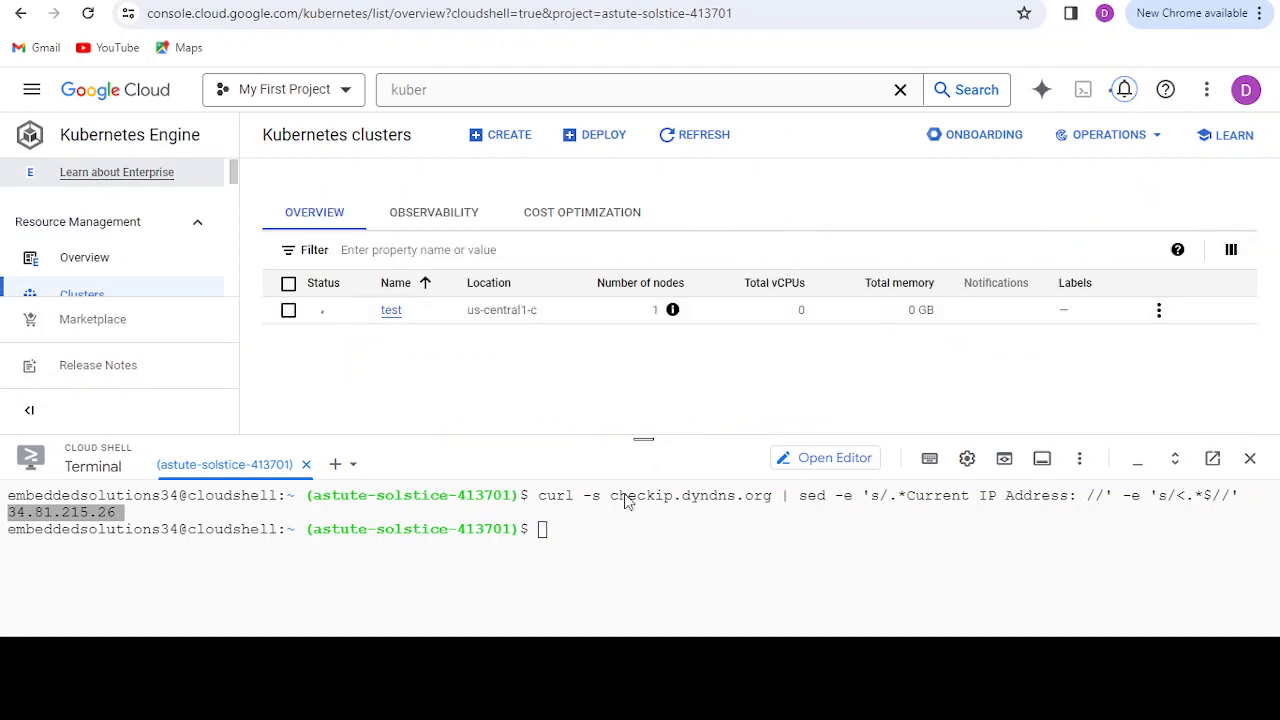
Step: Open the test cluster's details and examine its basics: control plane and node zones, release channel, version and internal endpoint
left_click(576, 538)
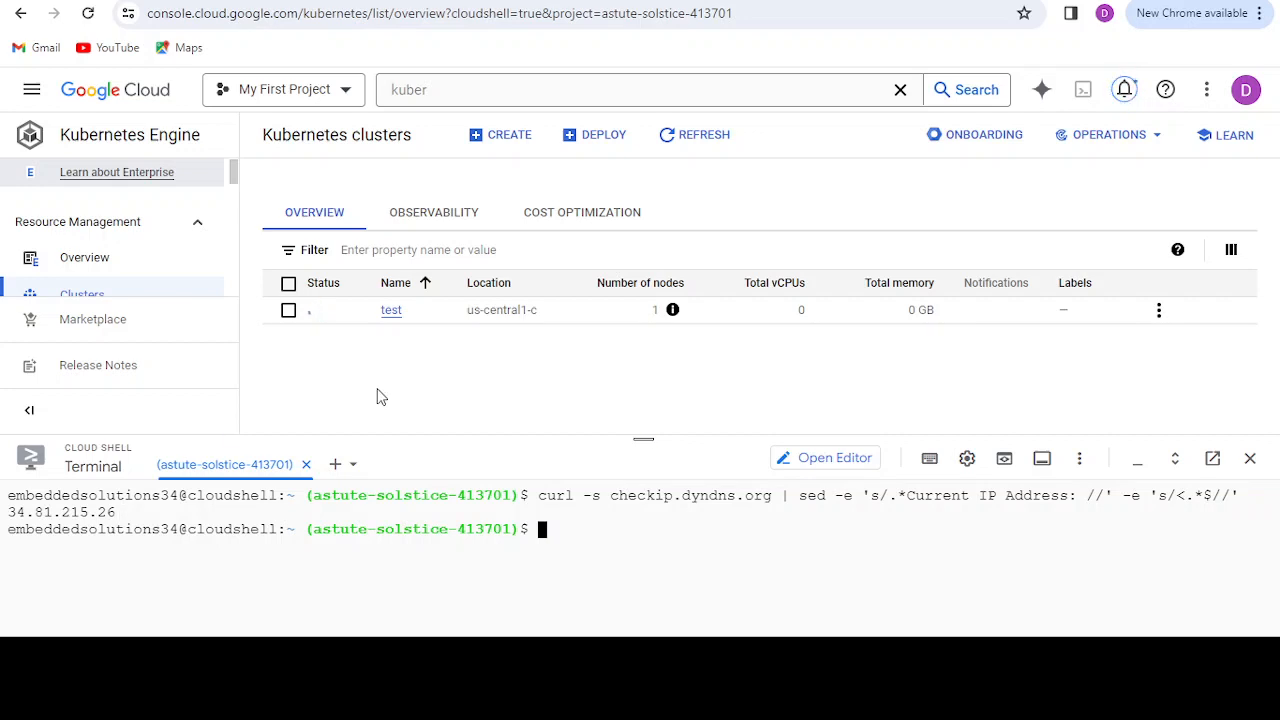
left_click(391, 310)
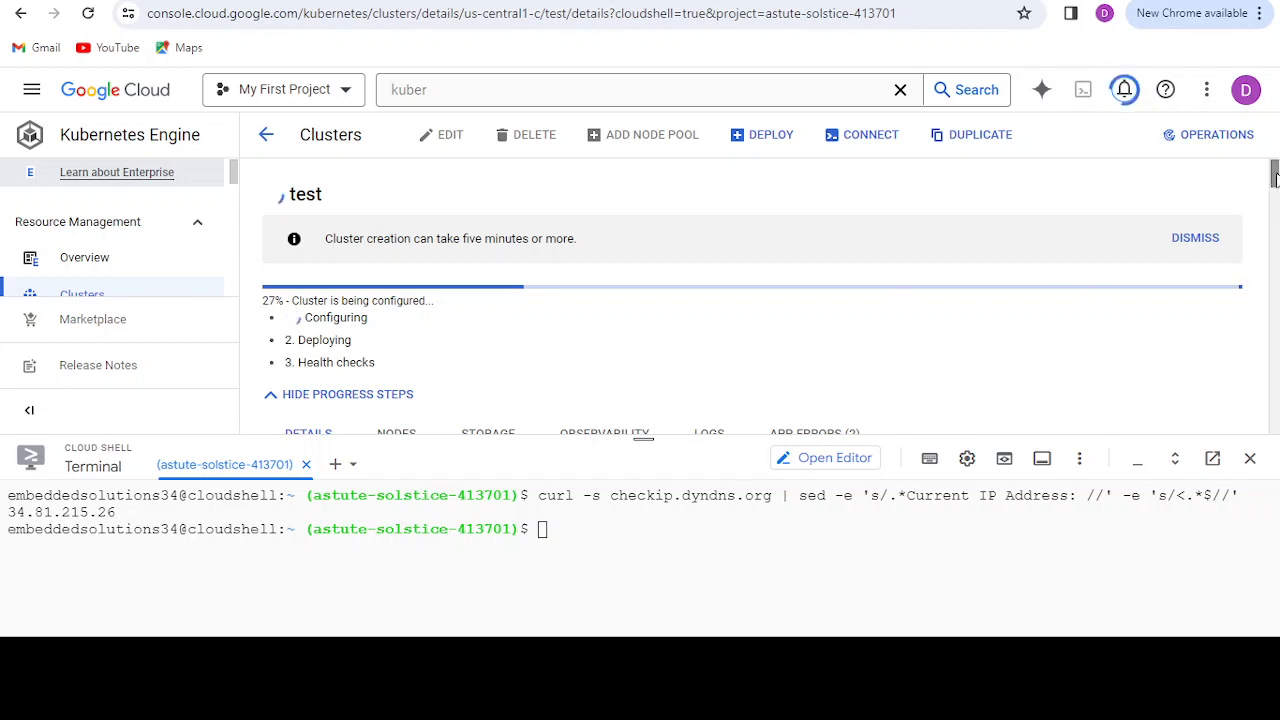
scroll(1277, 218, "down", 3)
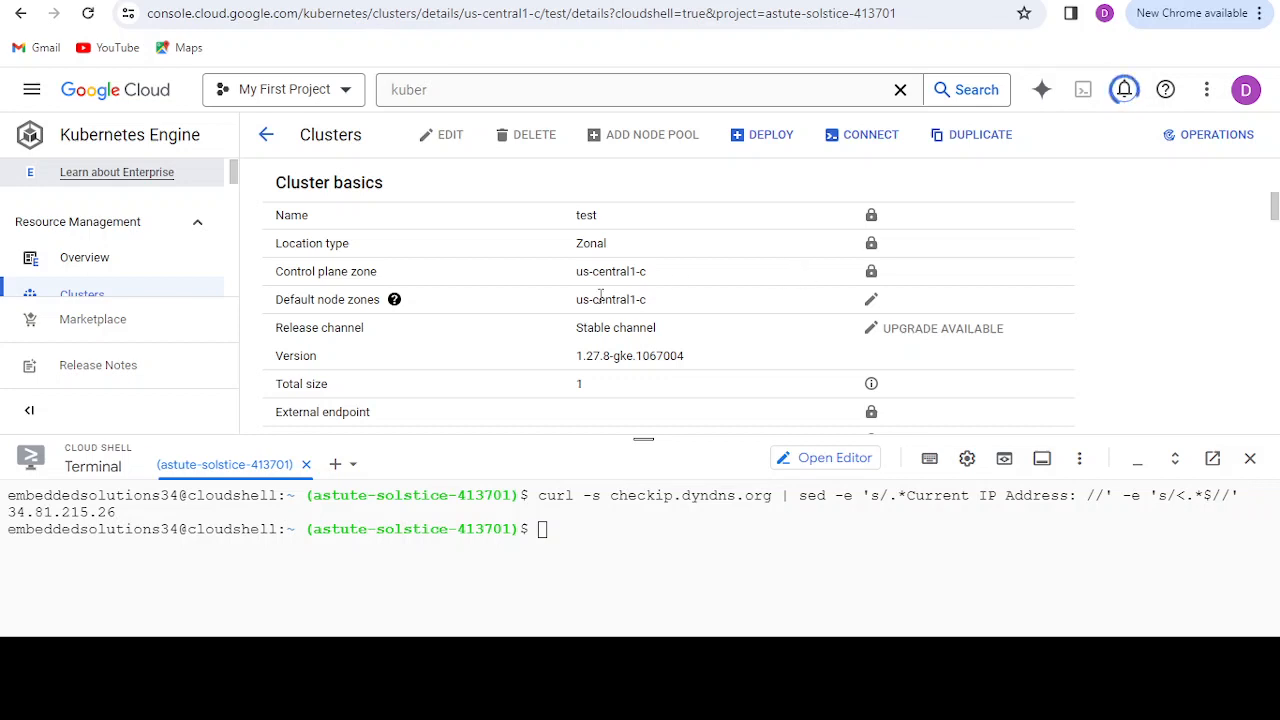
left_click_drag(572, 272, 652, 270)
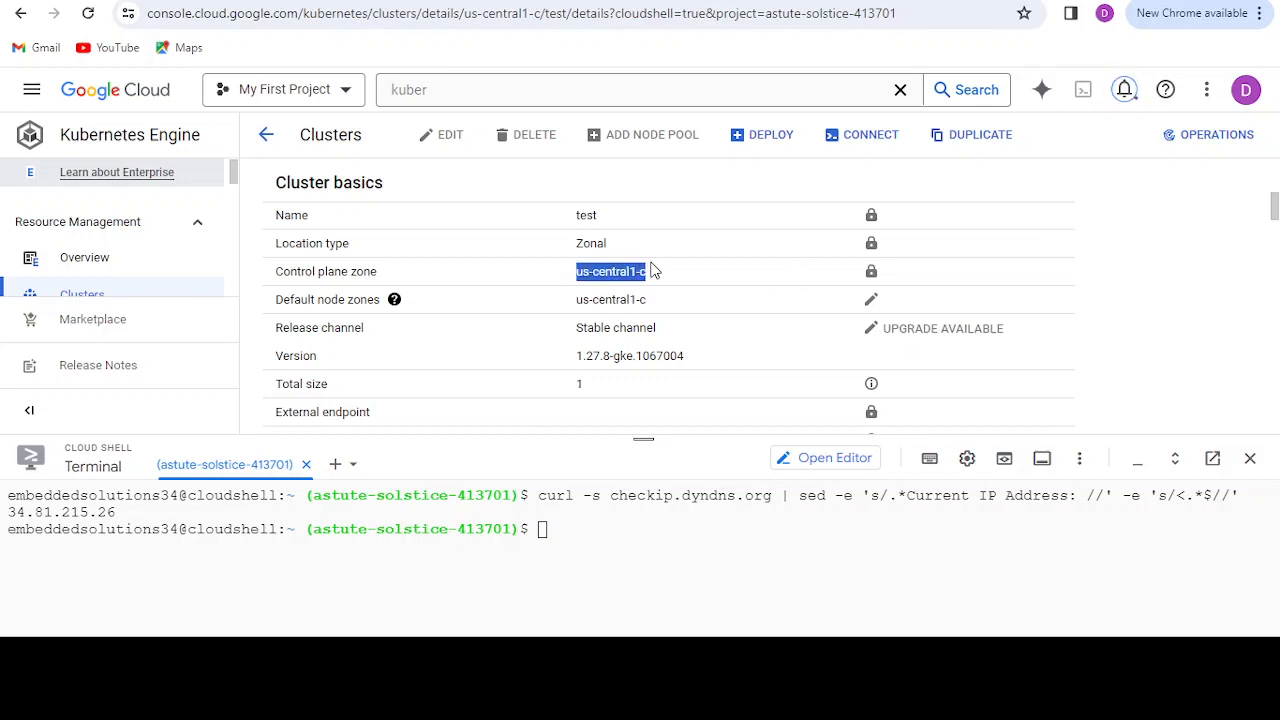
left_click_drag(543, 300, 669, 302)
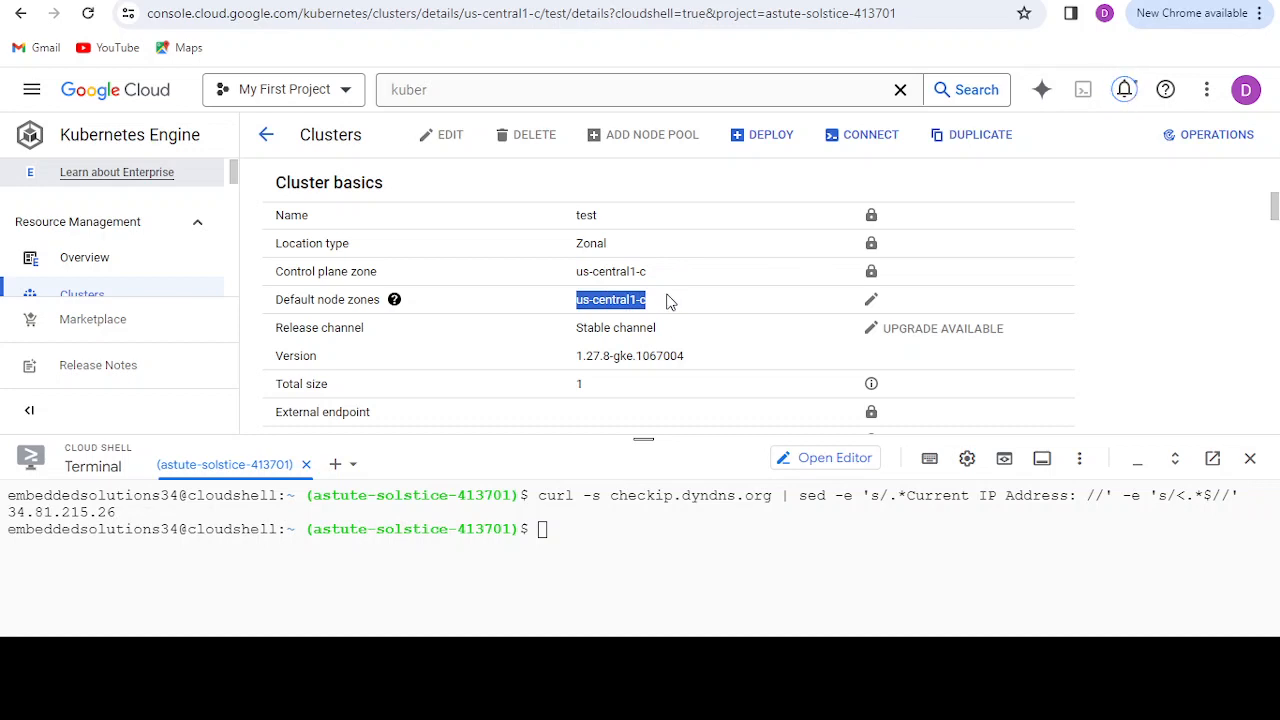
left_click_drag(576, 332, 669, 332)
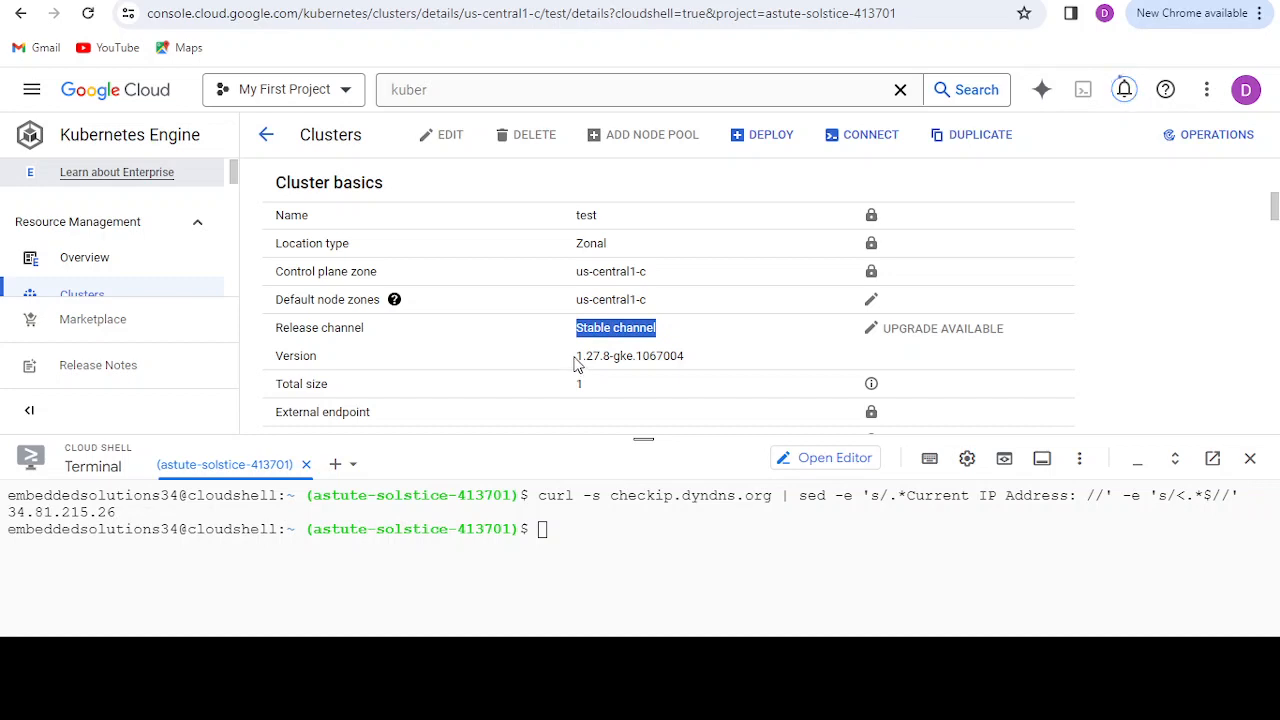
left_click_drag(576, 356, 716, 366)
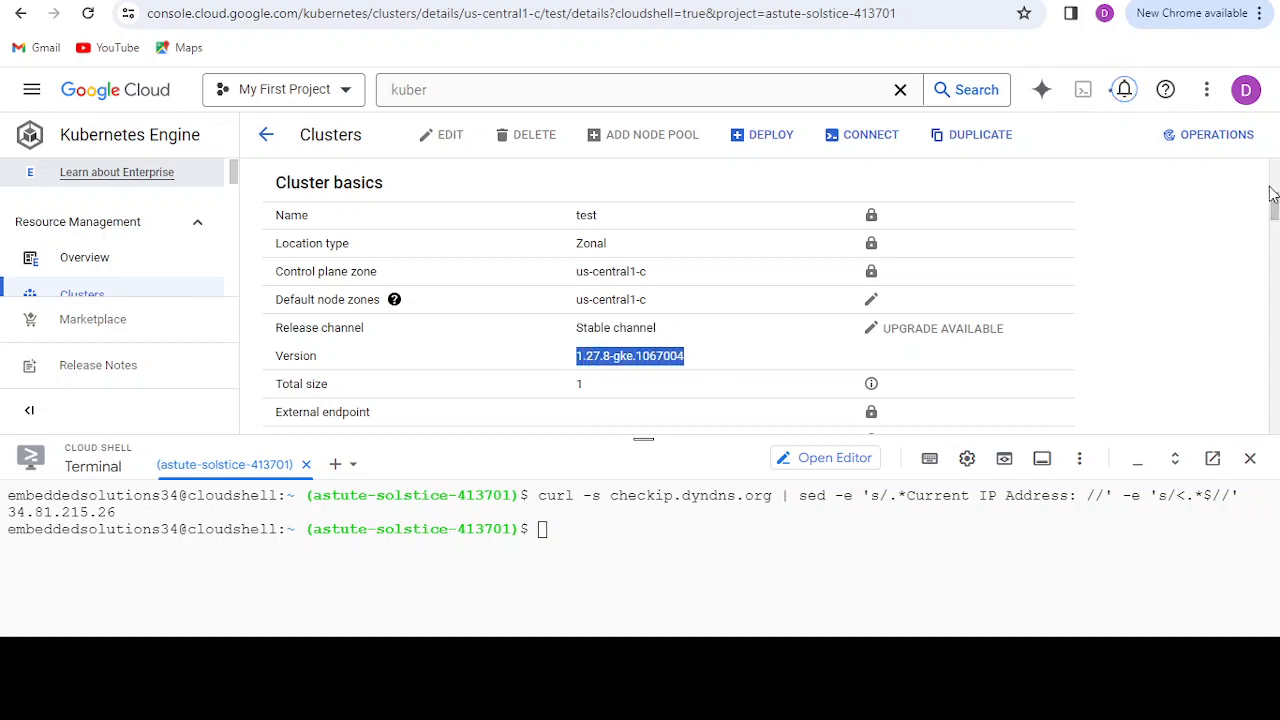
left_click_drag(1272, 203, 1275, 229)
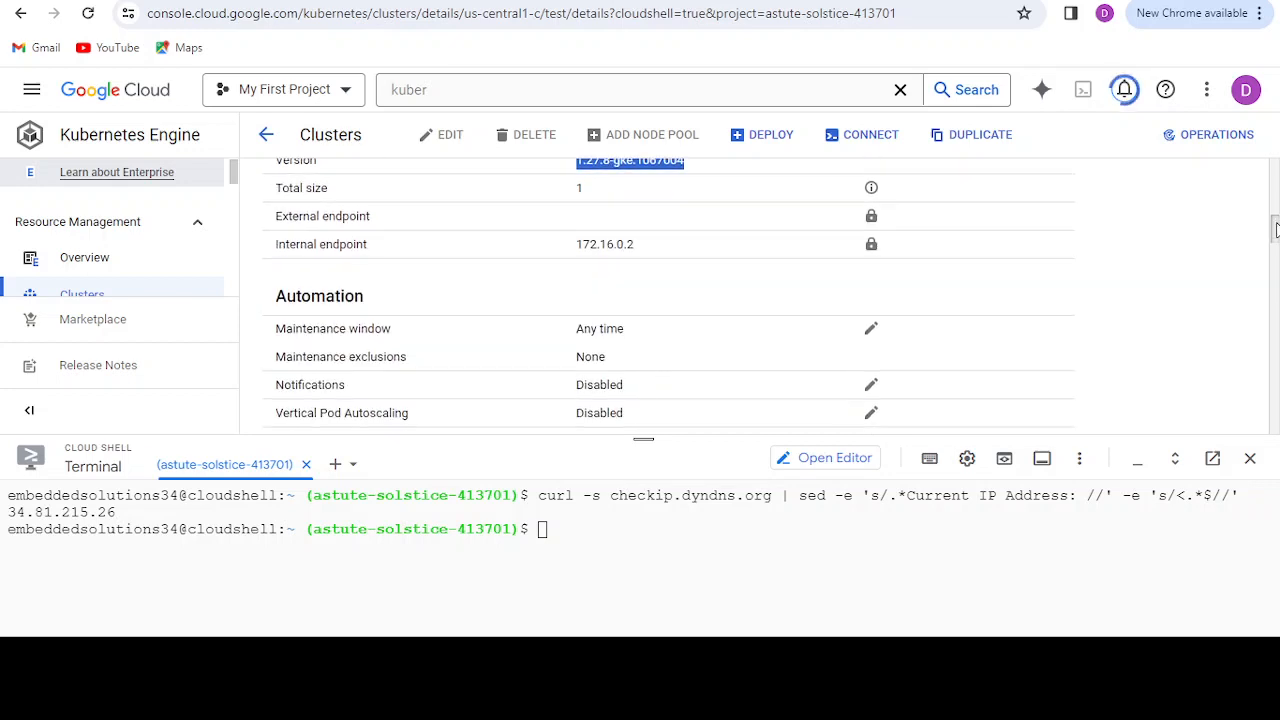
left_click_drag(563, 253, 683, 247)
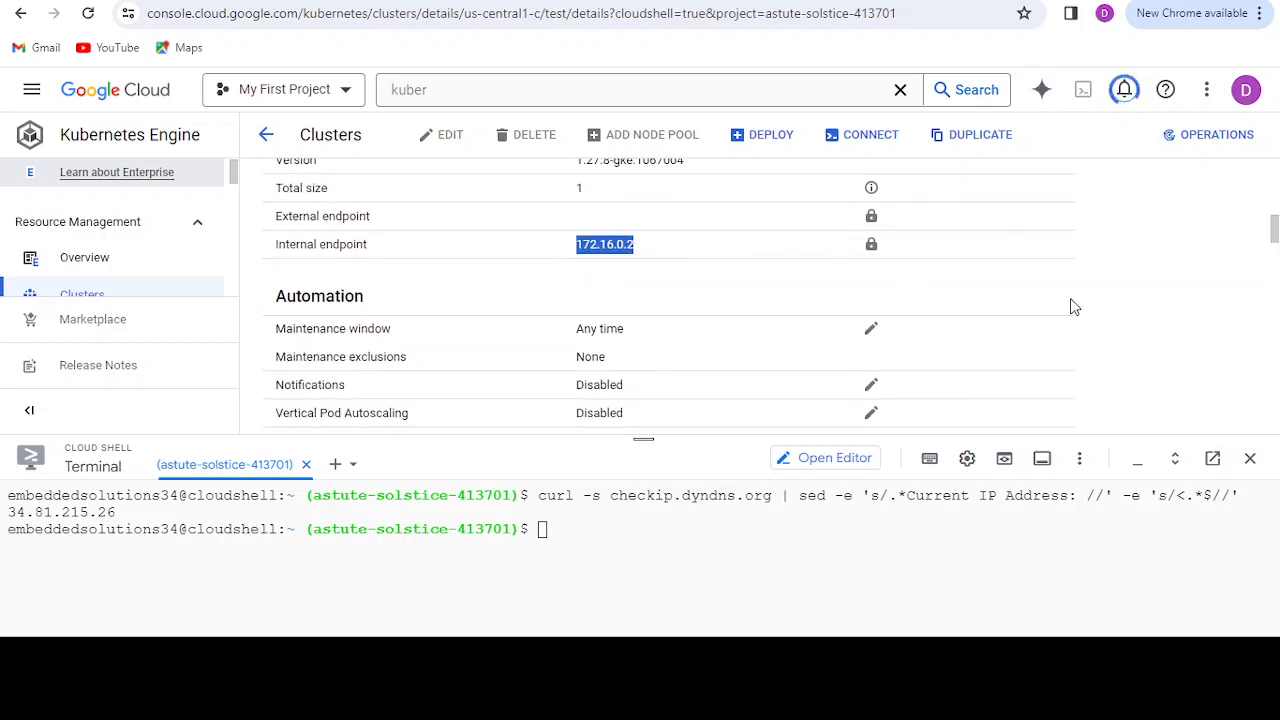
Step: Examine the test cluster's networking details, especially the control plane address range and the control plane authorized networks
left_click_drag(1273, 235, 1273, 277)
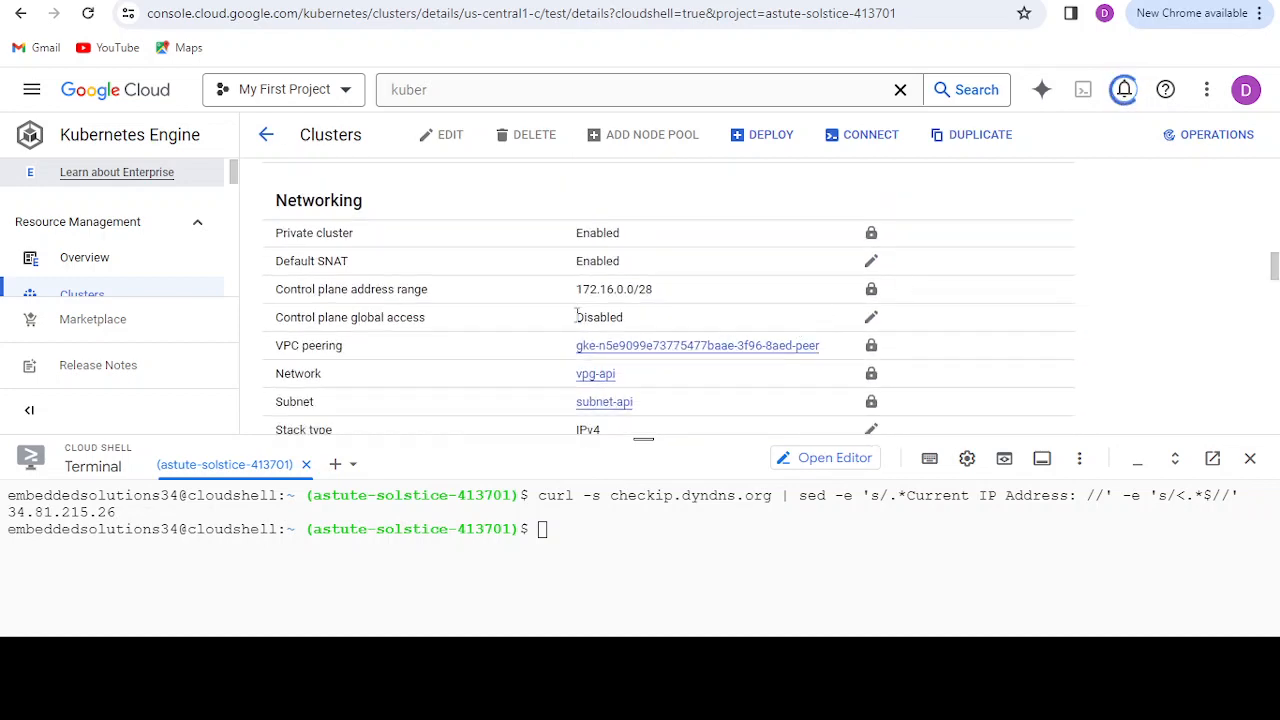
left_click_drag(566, 294, 656, 290)
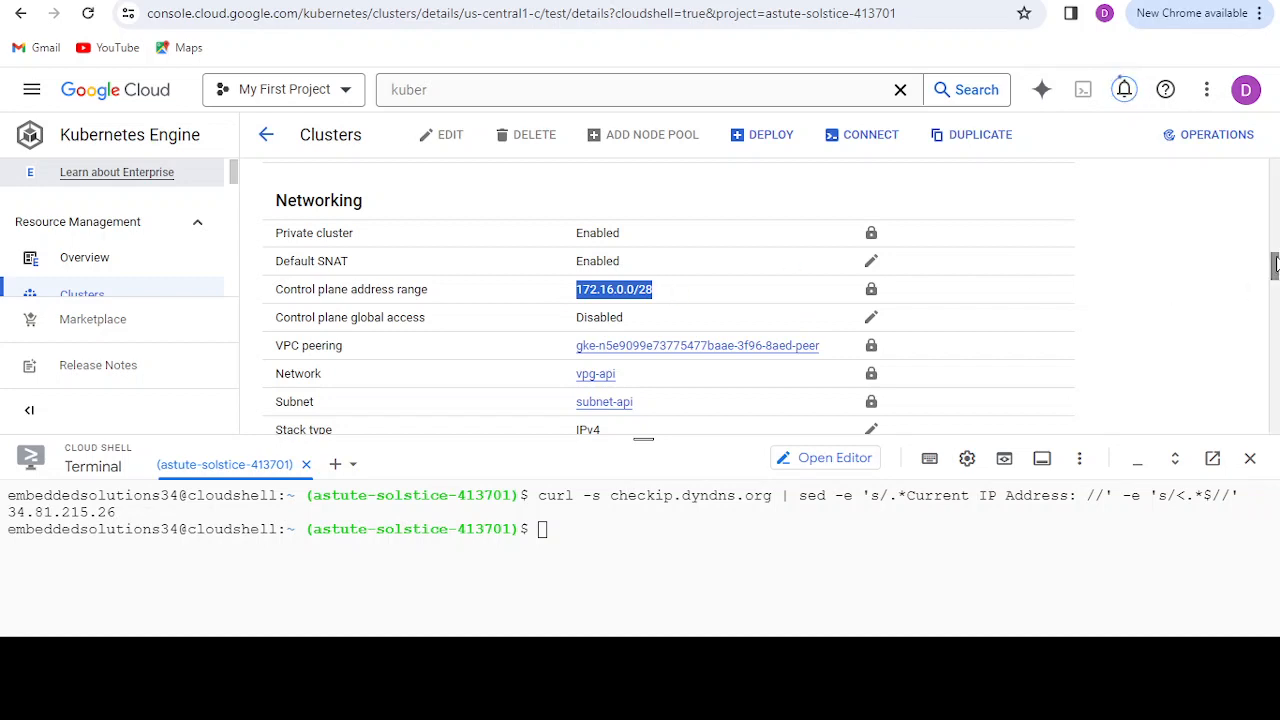
left_click_drag(1275, 265, 1276, 308)
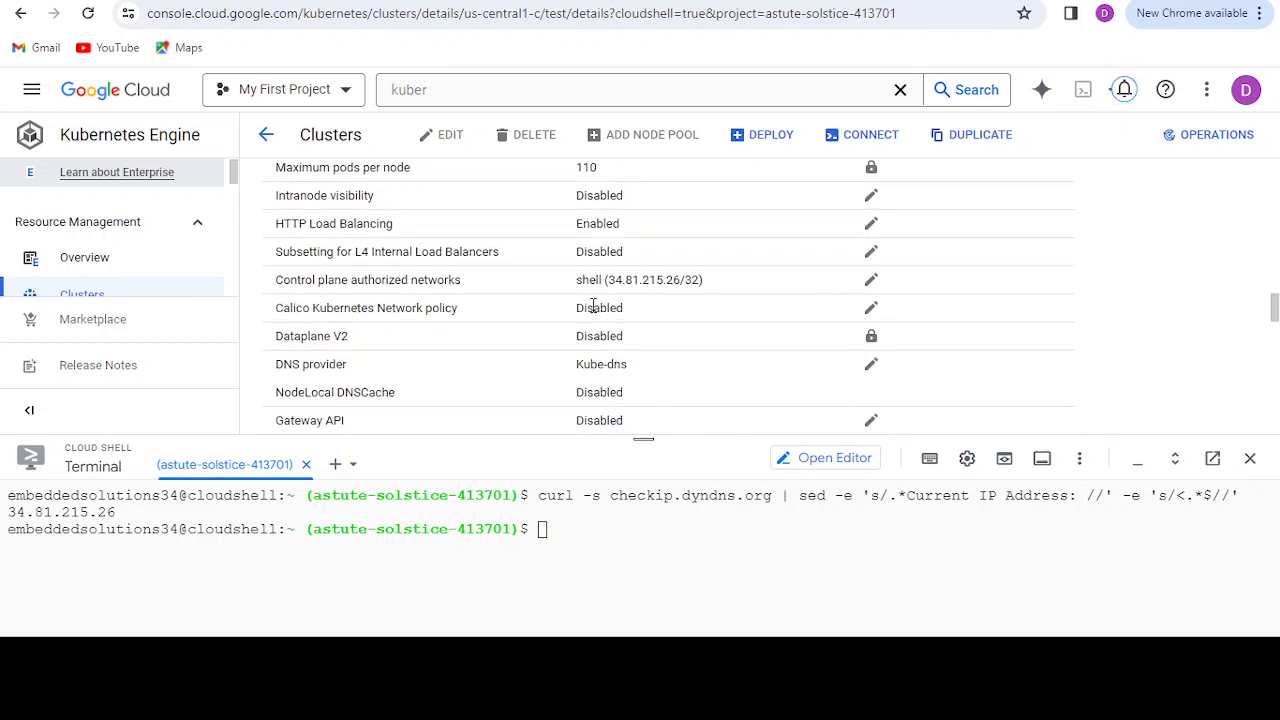
left_click_drag(607, 282, 702, 277)
triple_click(700, 277)
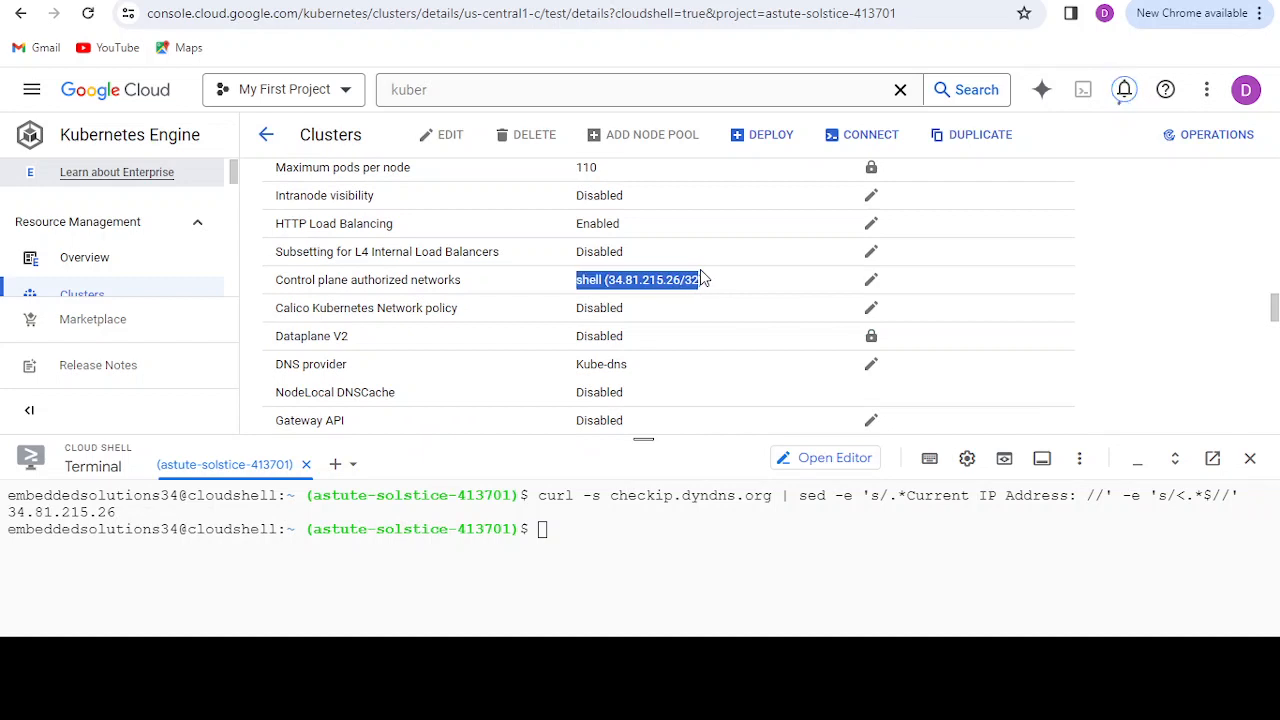
left_click(701, 271)
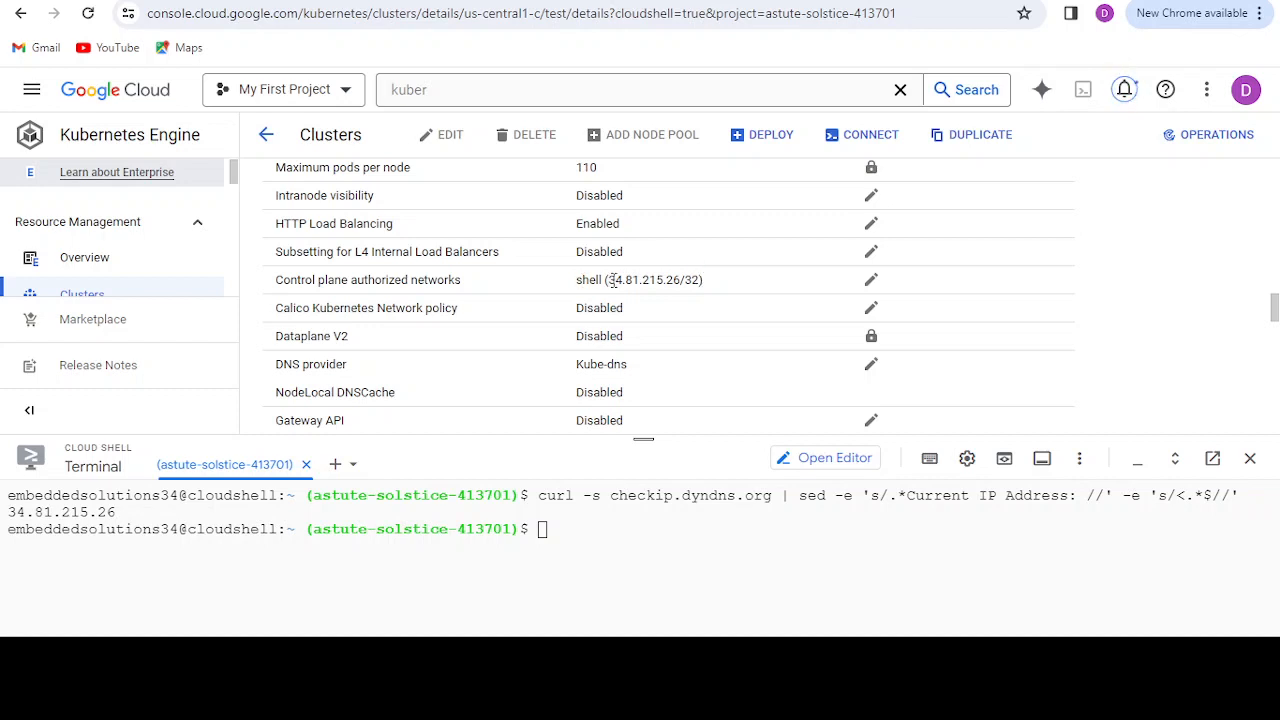
left_click_drag(612, 280, 702, 277)
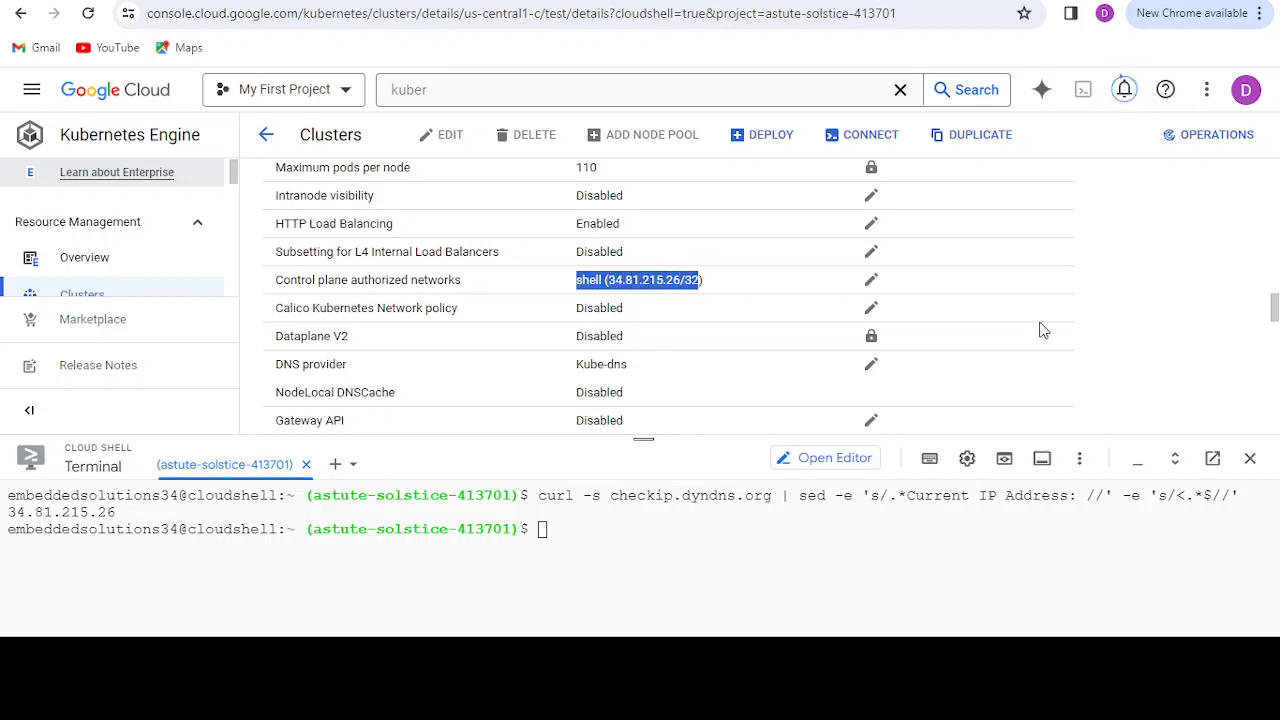
left_click_drag(1273, 310, 1273, 305)
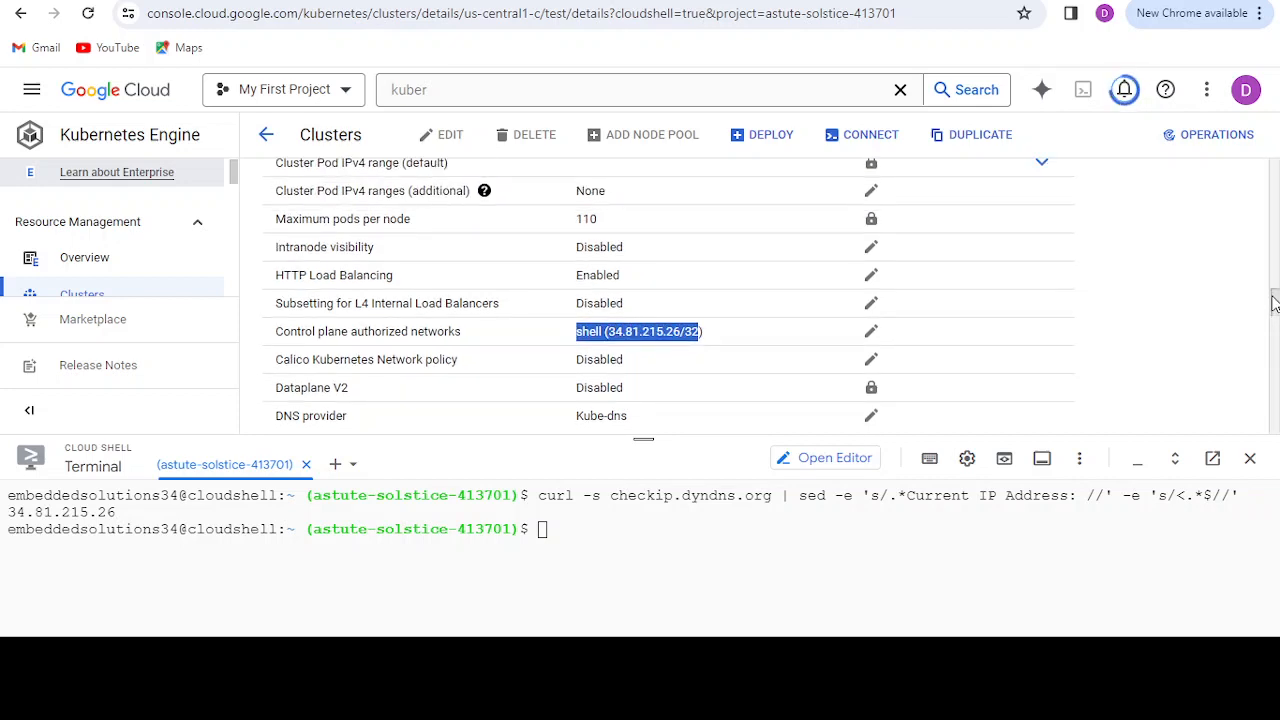
left_click(1273, 303)
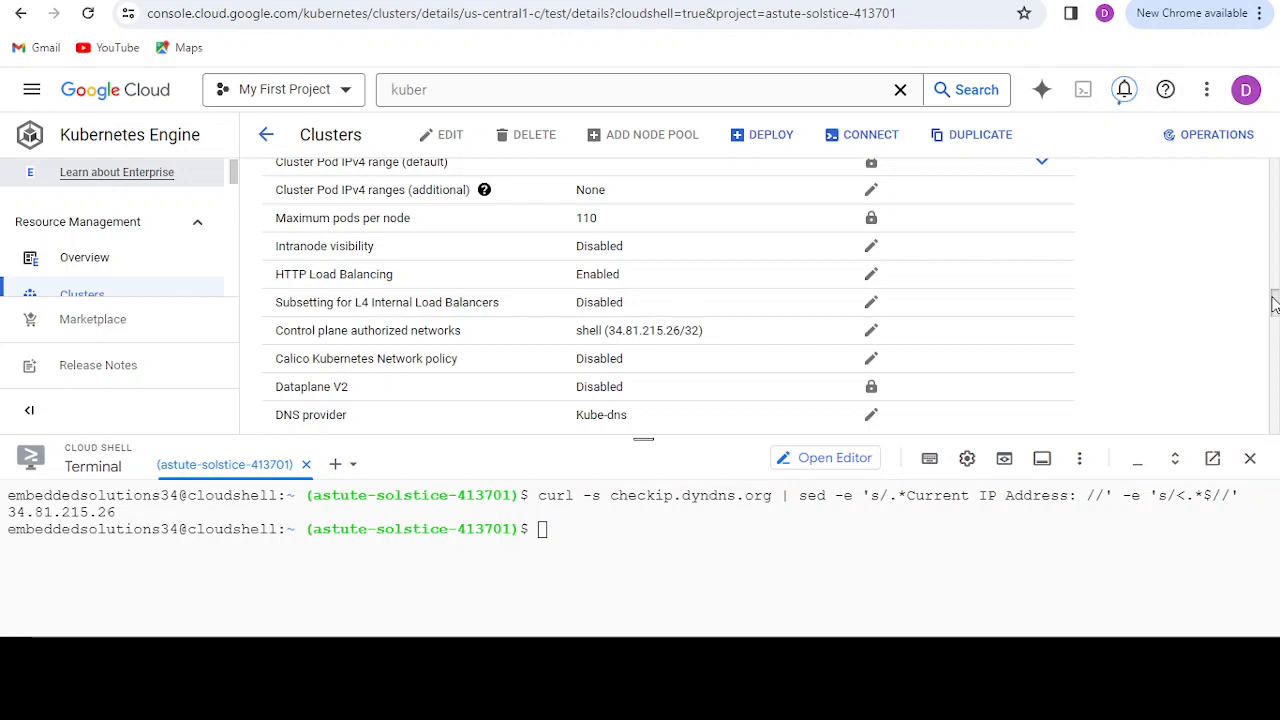
Step: Return to the cluster list, dismiss the GKE Enterprise banner, and reopen the test cluster to check its creation progress
left_click_drag(1273, 303, 1276, 163)
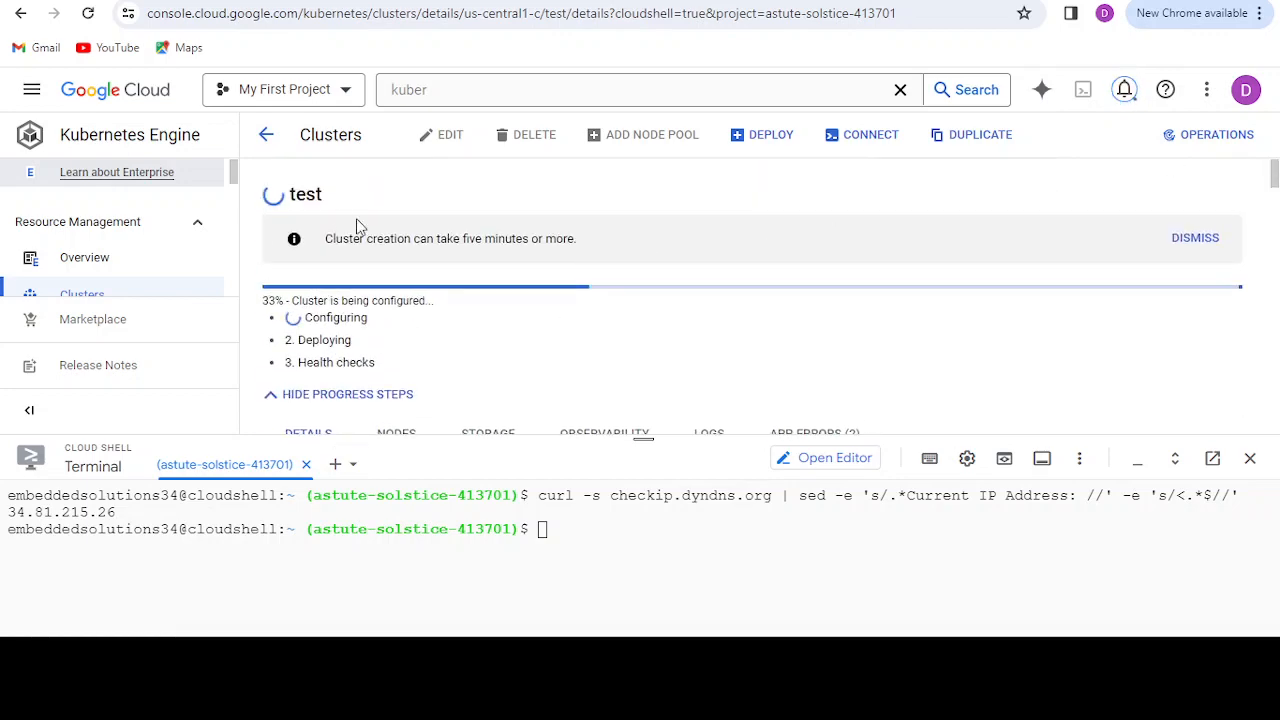
left_click(265, 135)
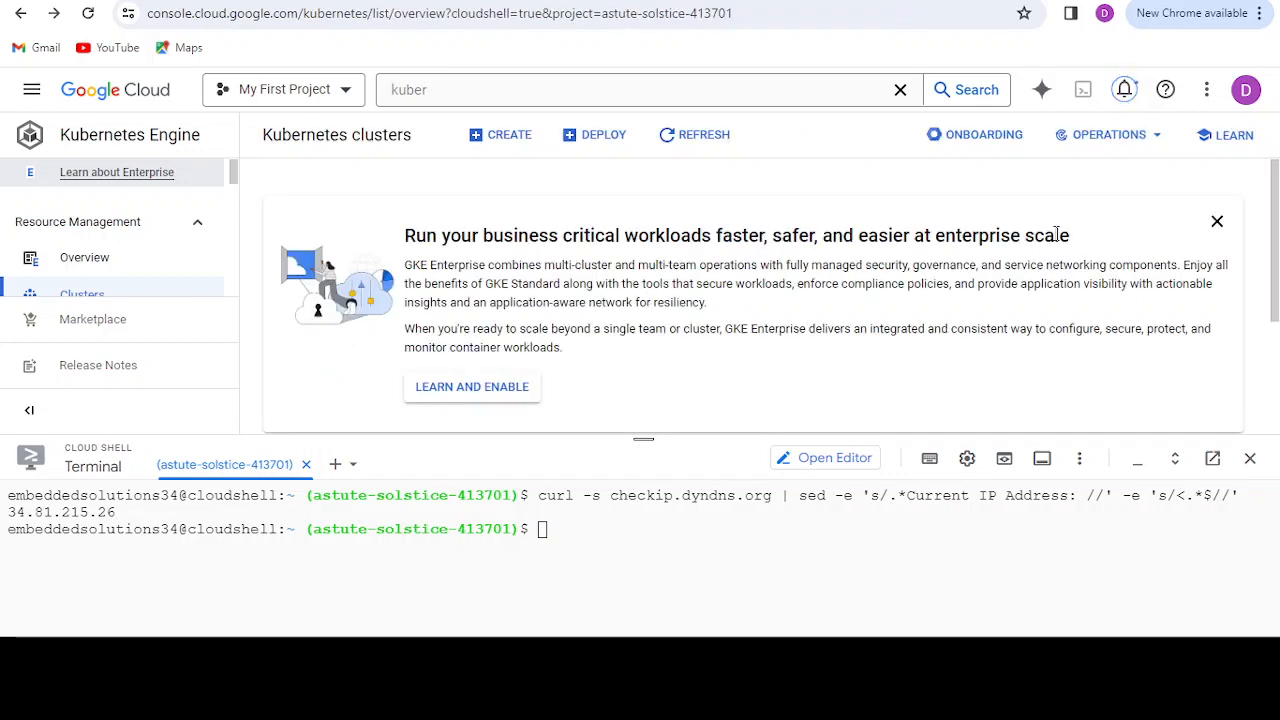
left_click(1217, 221)
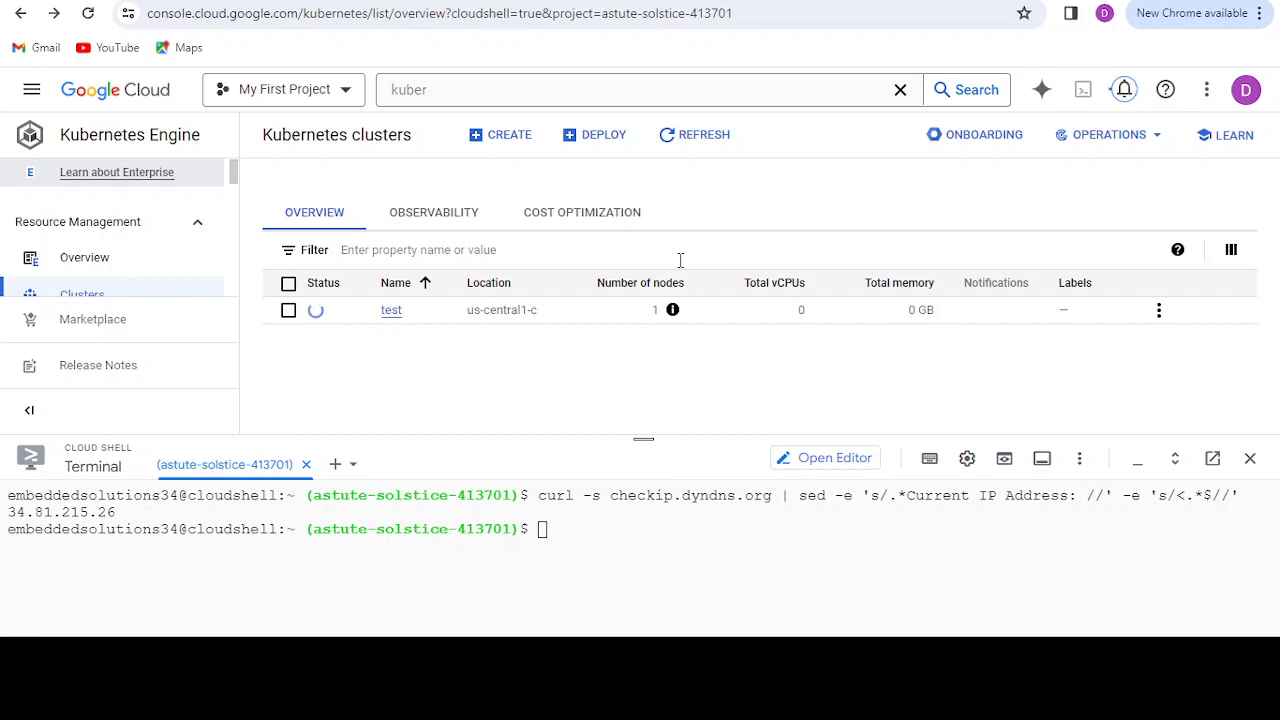
left_click(390, 311)
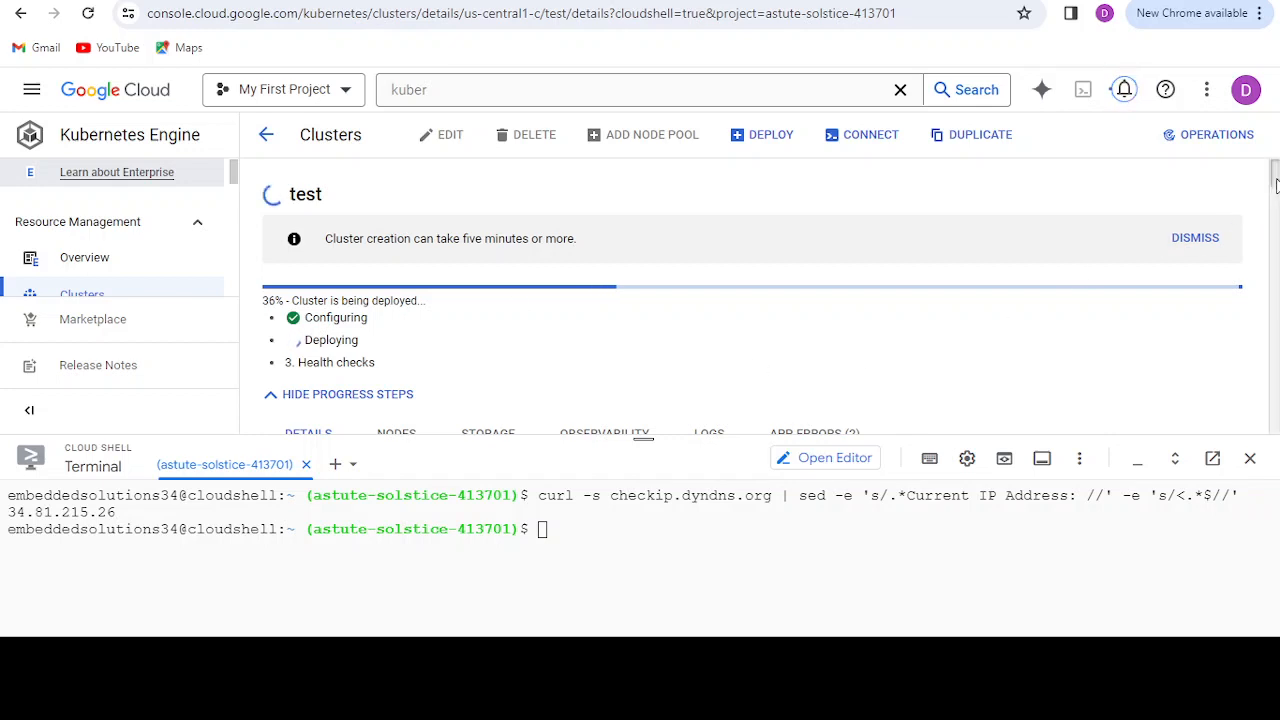
scroll(1275, 185, "down", 1)
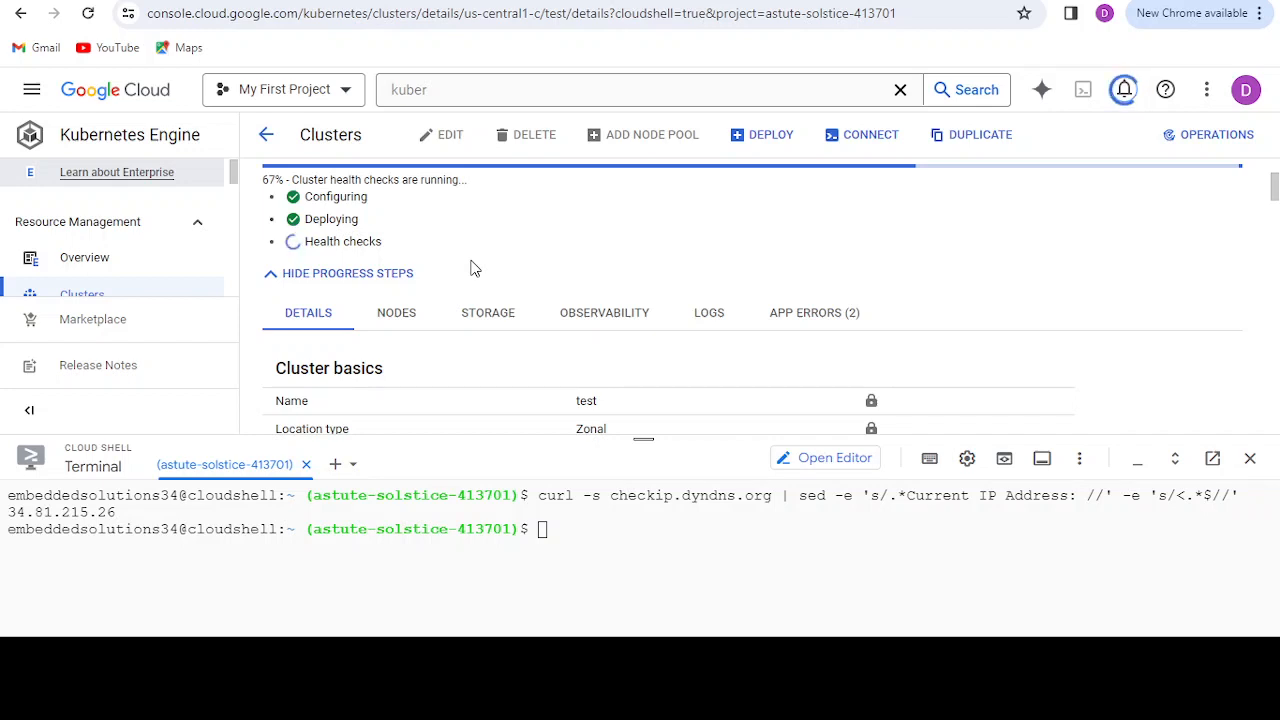
Step: Examine the test cluster's node pools, including the default pool's version, machine type, image type and Pod address range
left_click(570, 527)
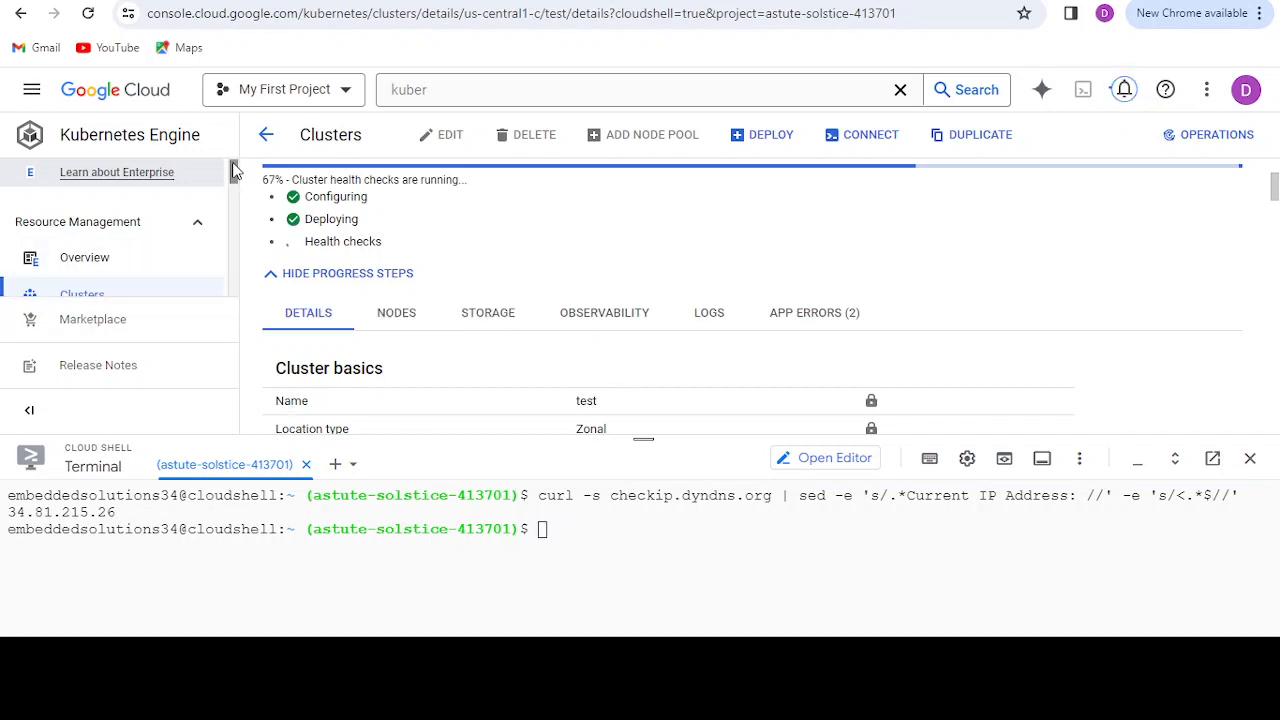
mouse_move(234, 163)
left_mouse_down()
mouse_move(239, 186)
mouse_move(234, 170)
left_mouse_up()
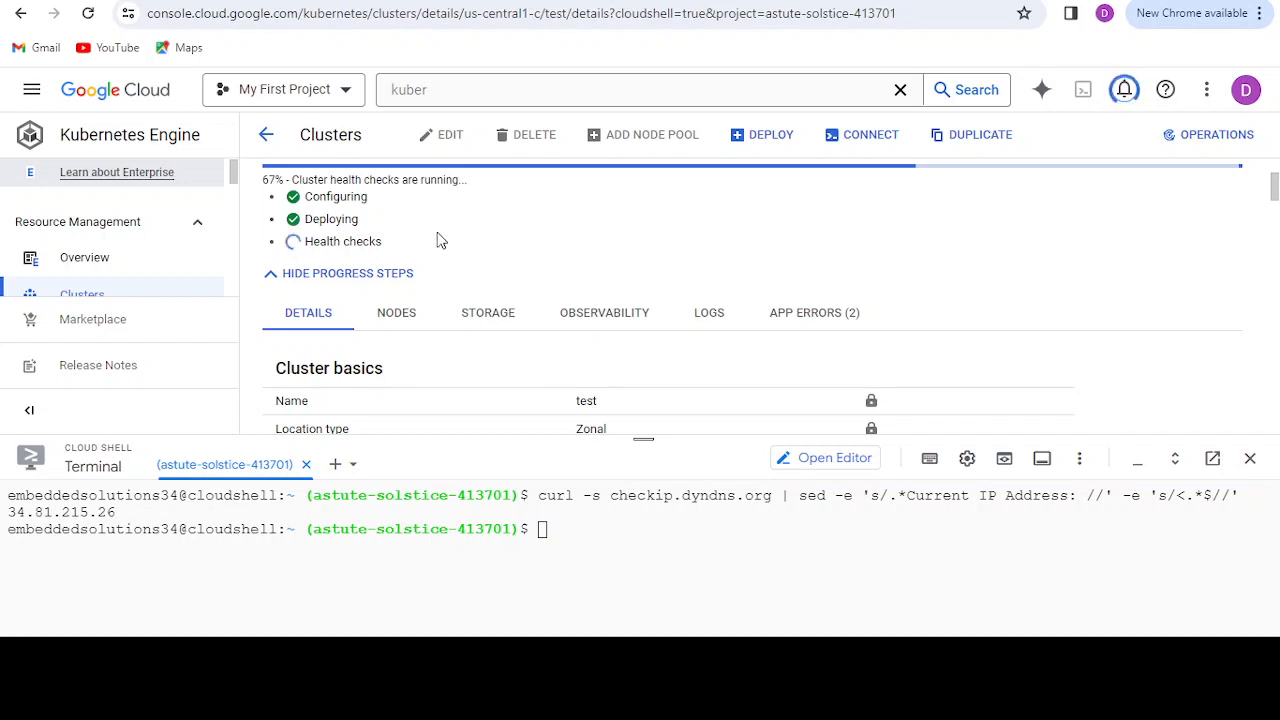
left_click(392, 321)
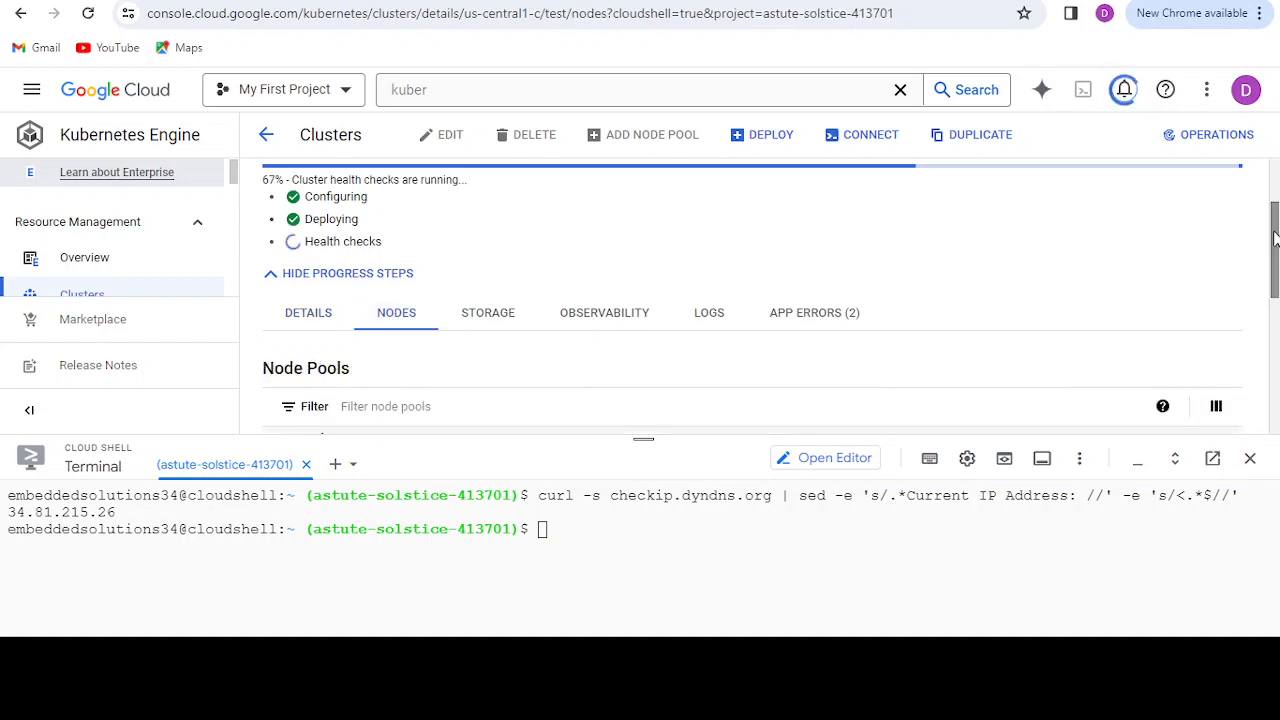
left_click_drag(1274, 236, 1276, 322)
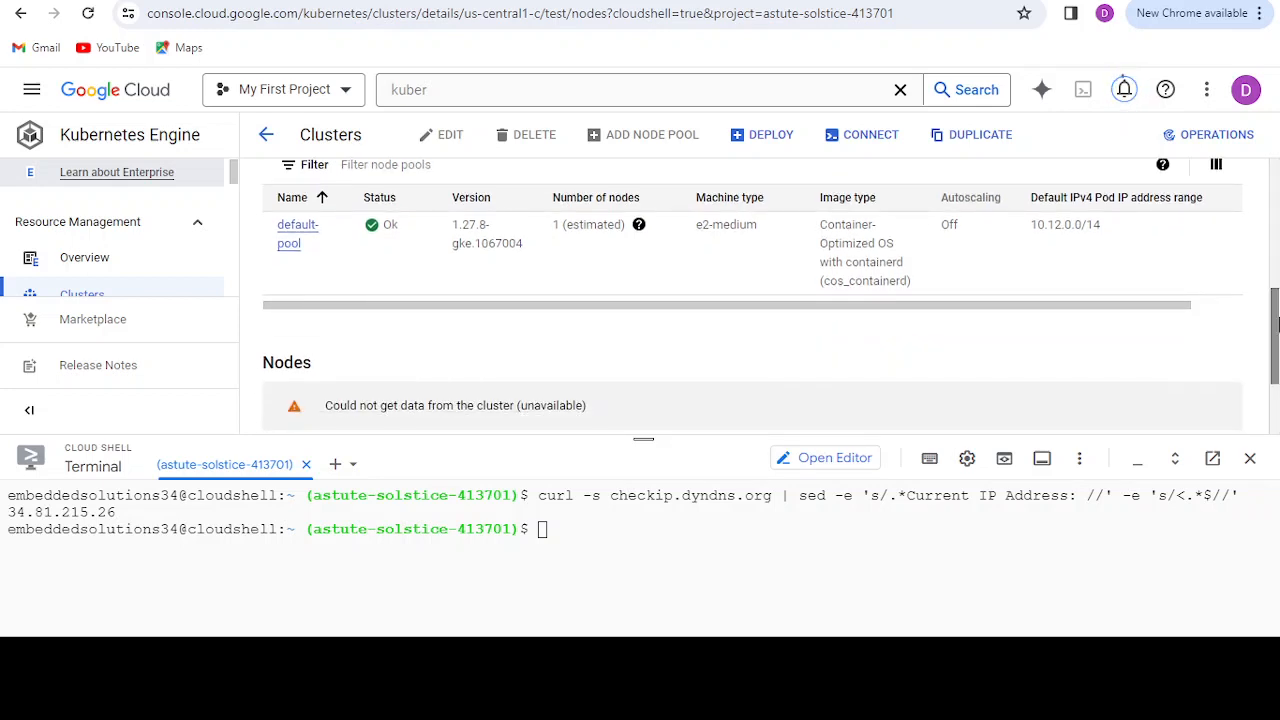
left_click_drag(698, 224, 912, 276)
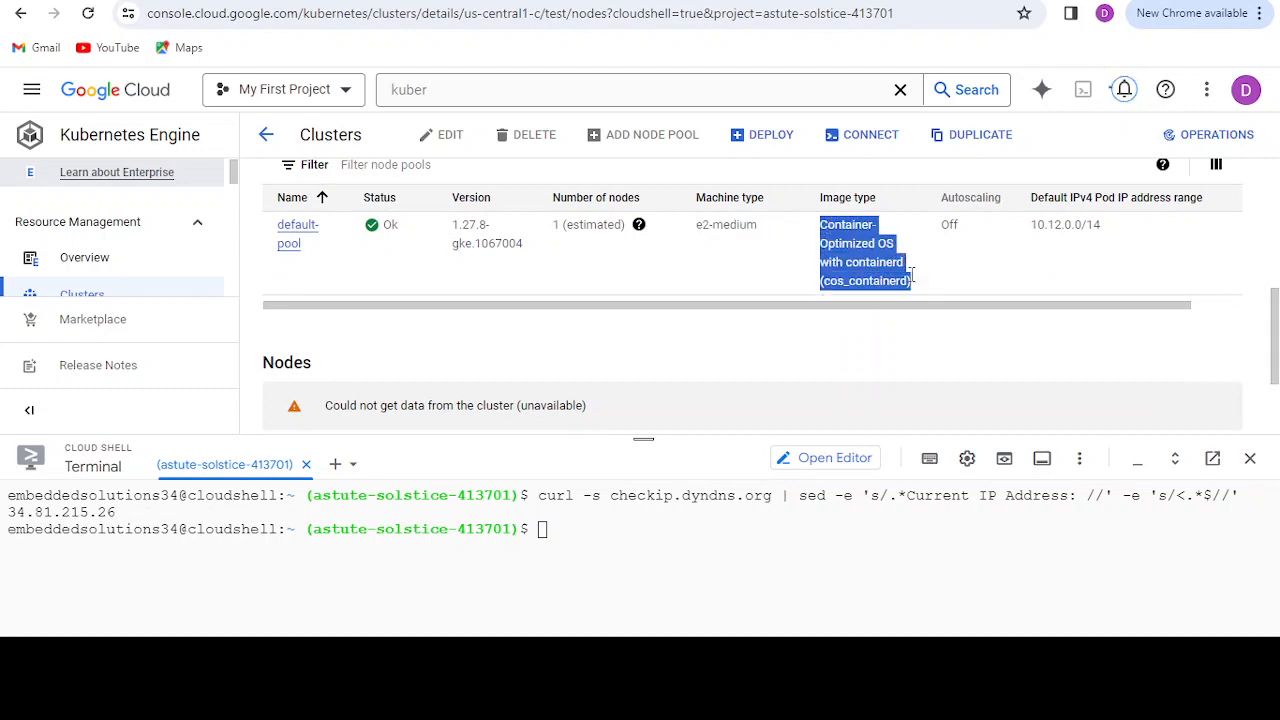
left_click(918, 288)
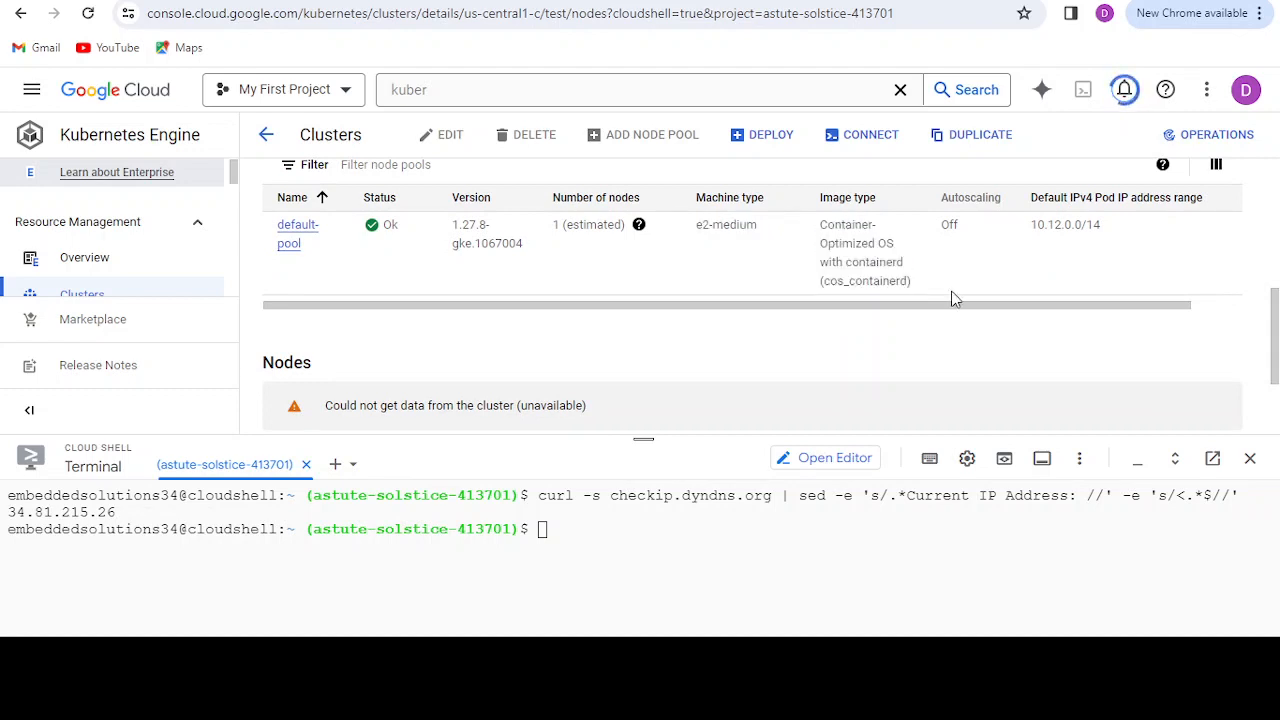
left_click_drag(1277, 325, 1277, 275)
Step: Open the test cluster's logs and try the Critical, Emergency and Alert severity filters in turn
left_click(693, 216)
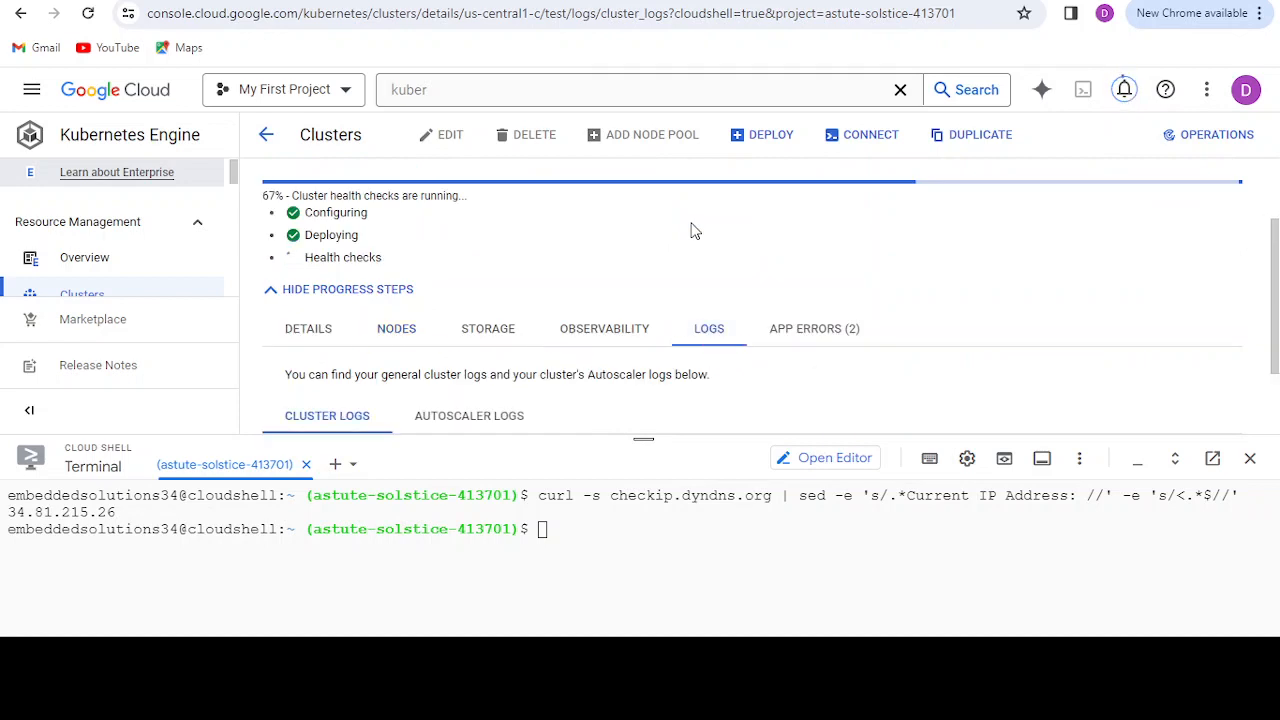
left_click_drag(1272, 240, 1276, 336)
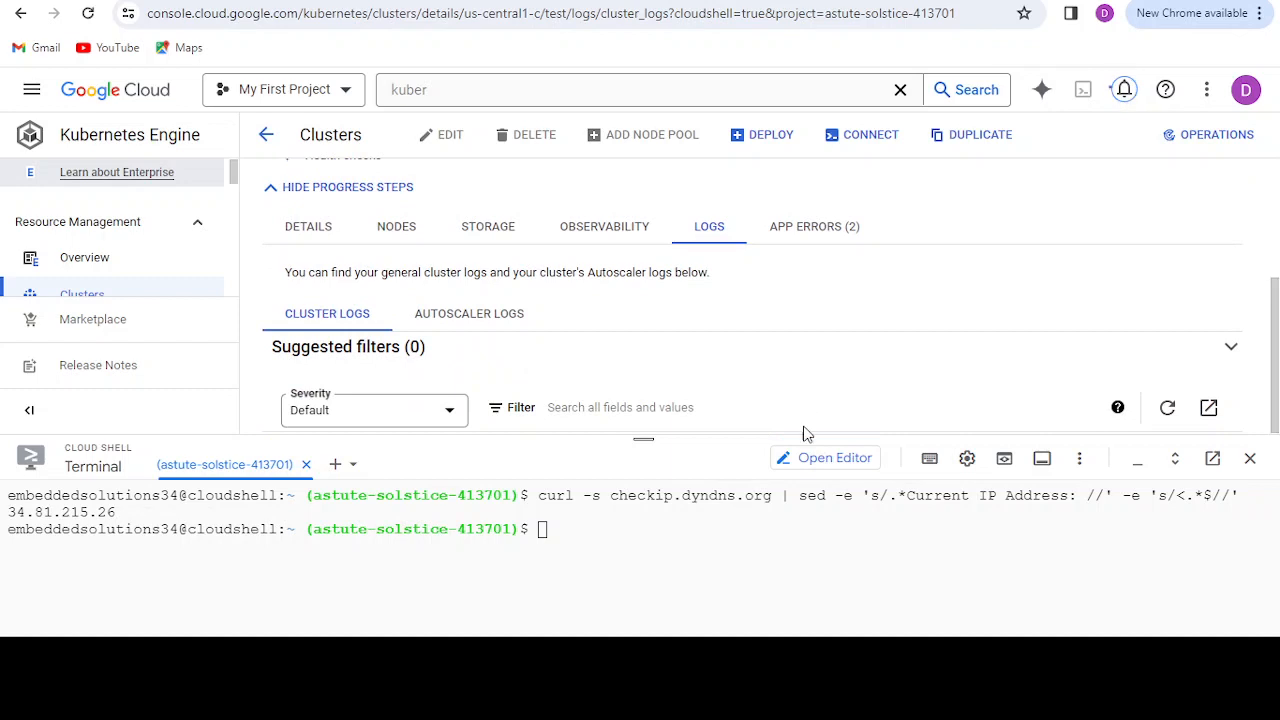
left_click(438, 416)
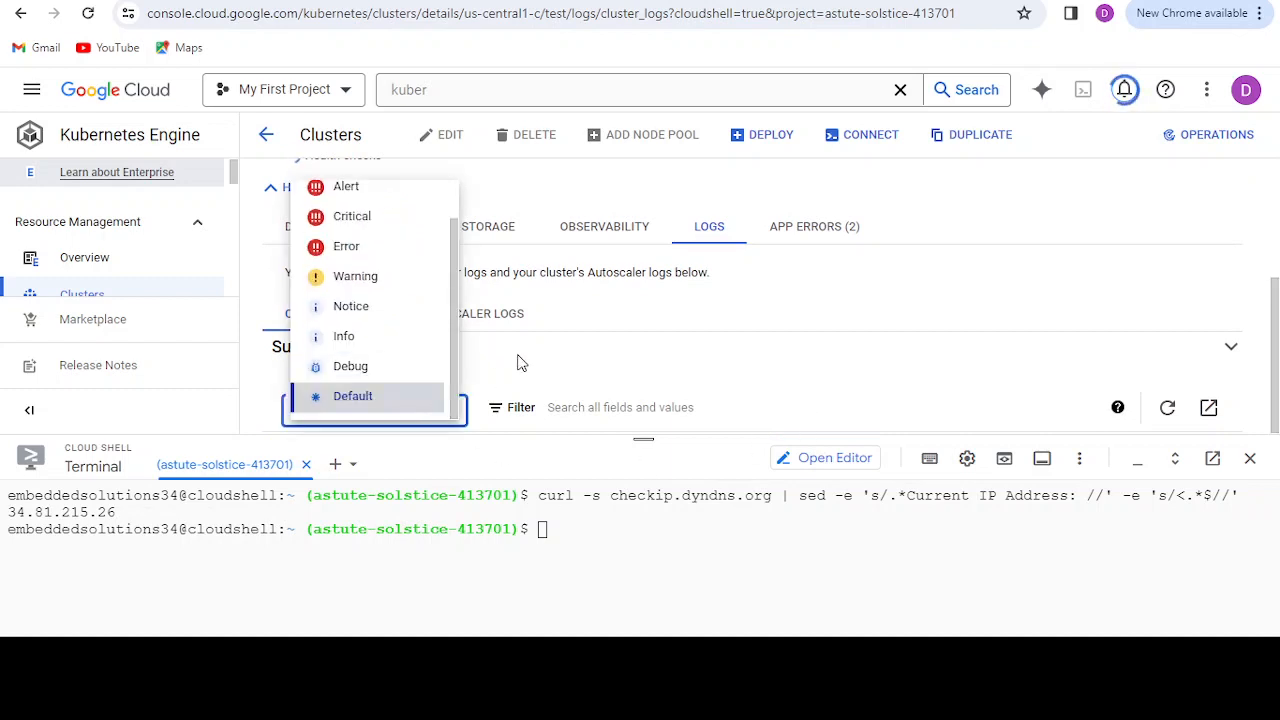
left_click(386, 226)
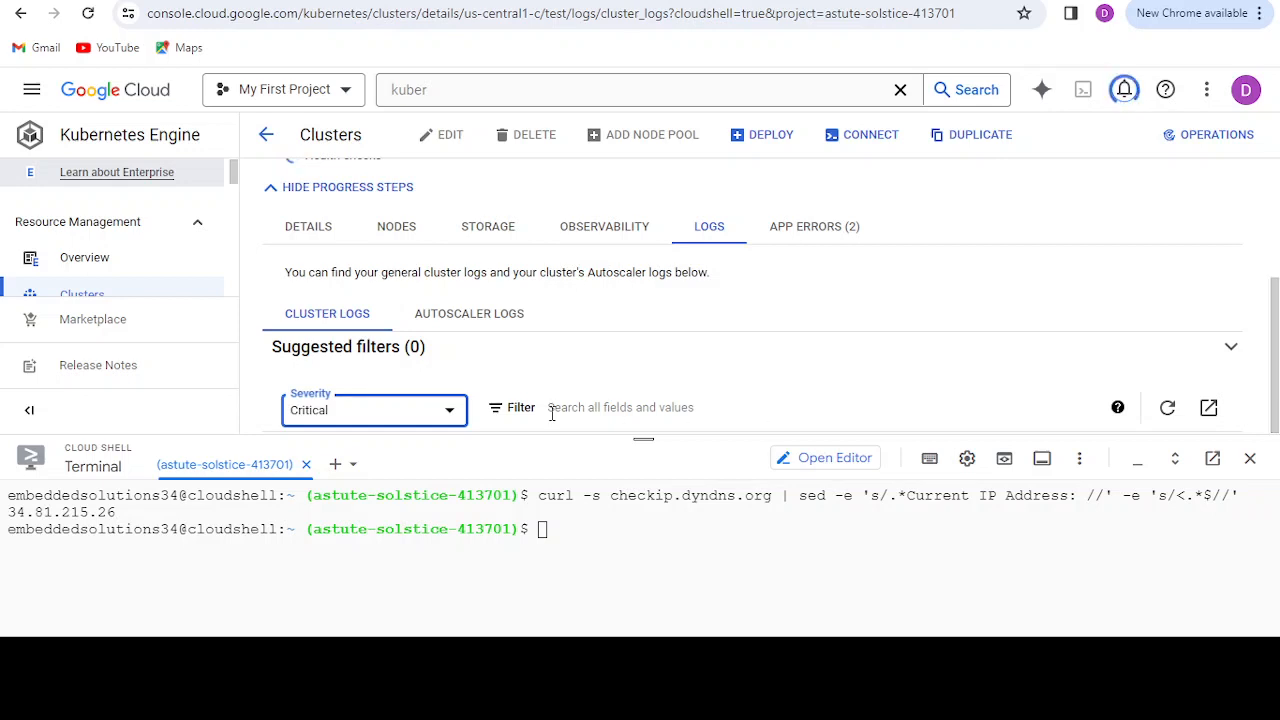
left_click(446, 411)
left_click(350, 204)
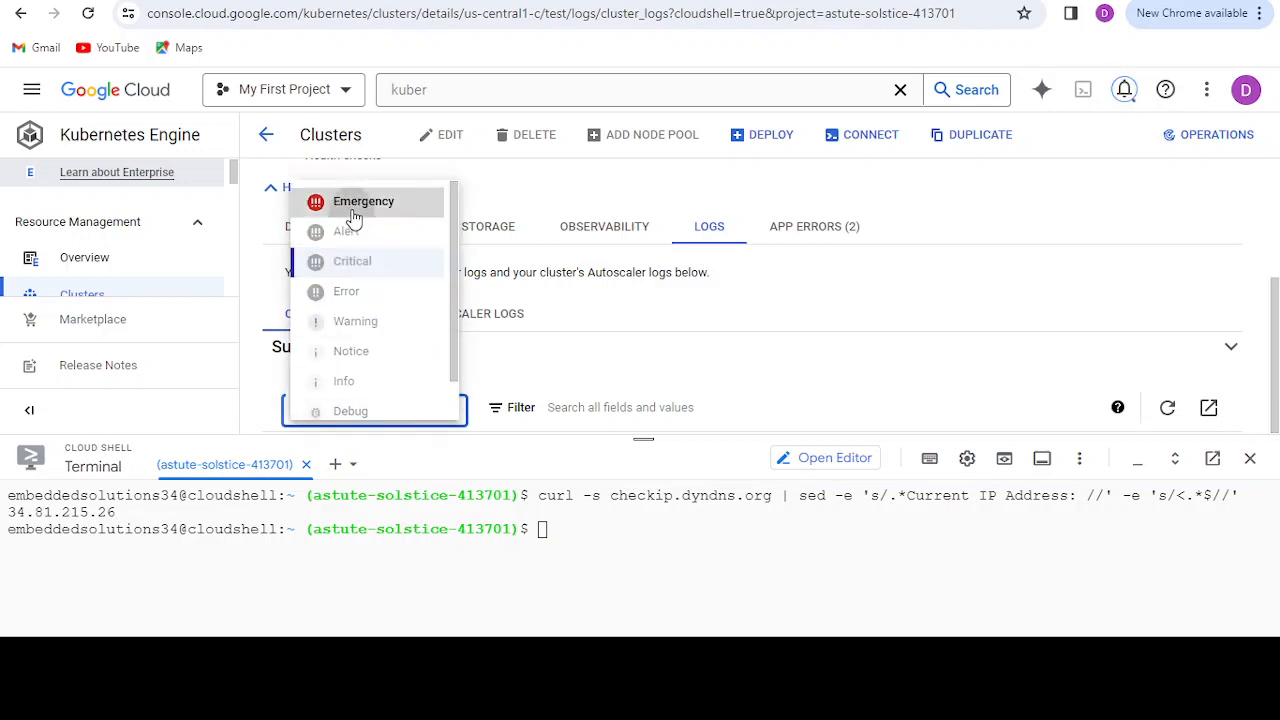
left_click(423, 420)
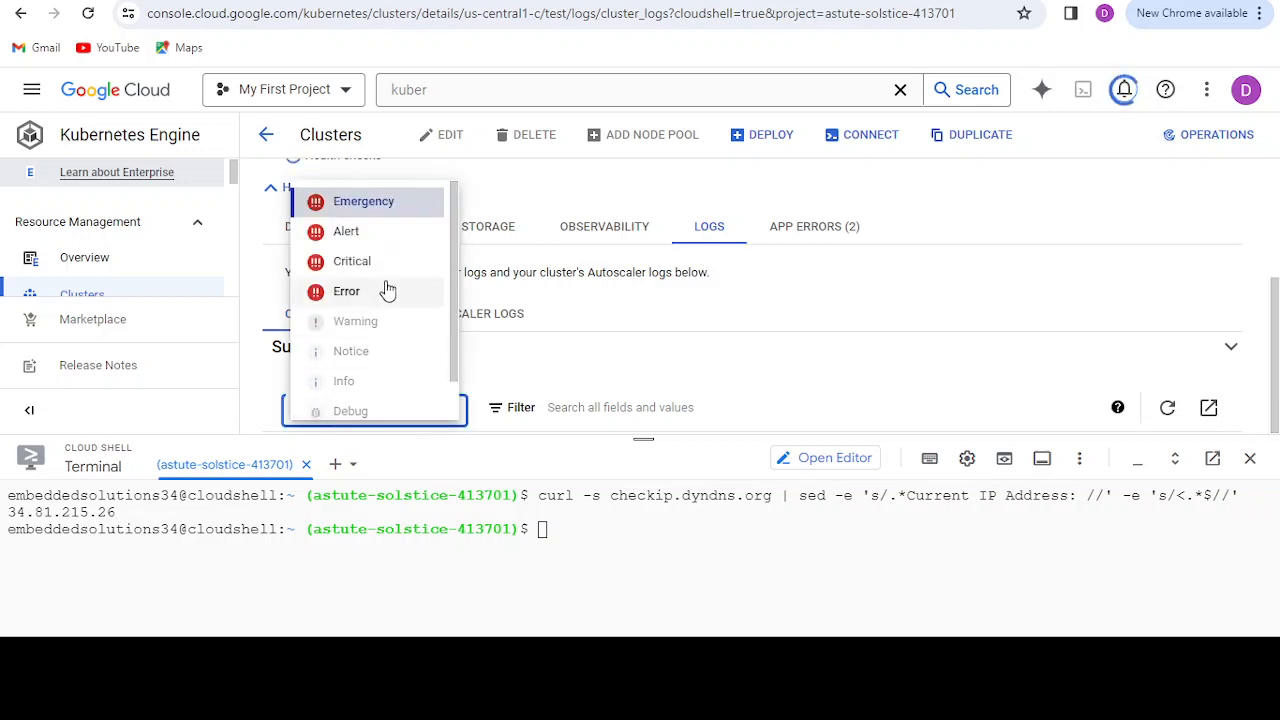
left_click(376, 240)
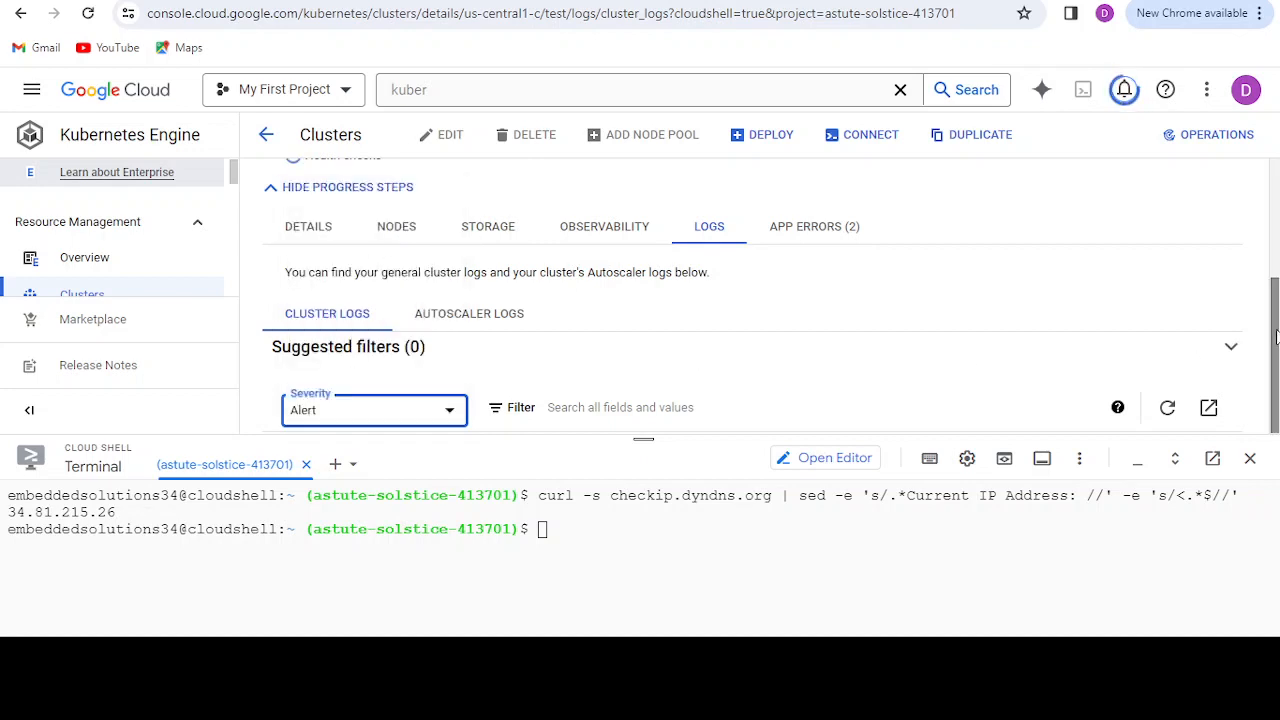
Step: Set the cluster logs' severity filter back to Default and expand the suggested filters
left_click(429, 414)
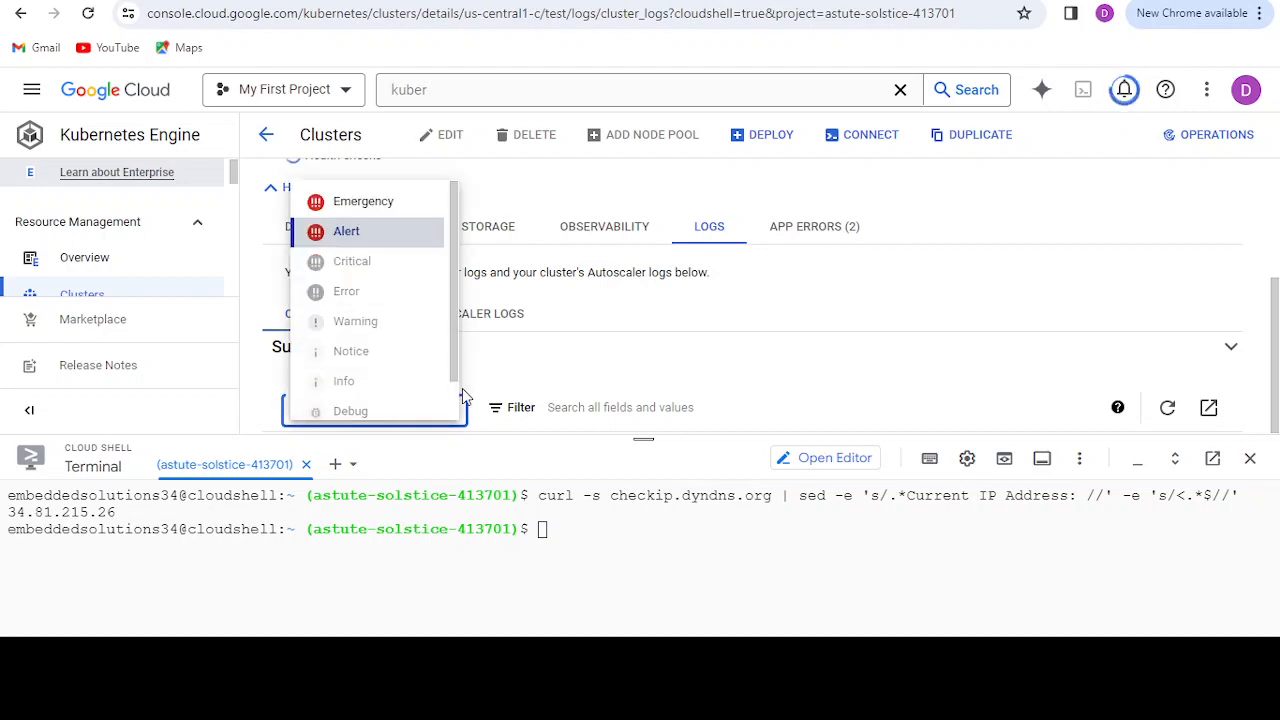
scroll(400, 370, "down", 1)
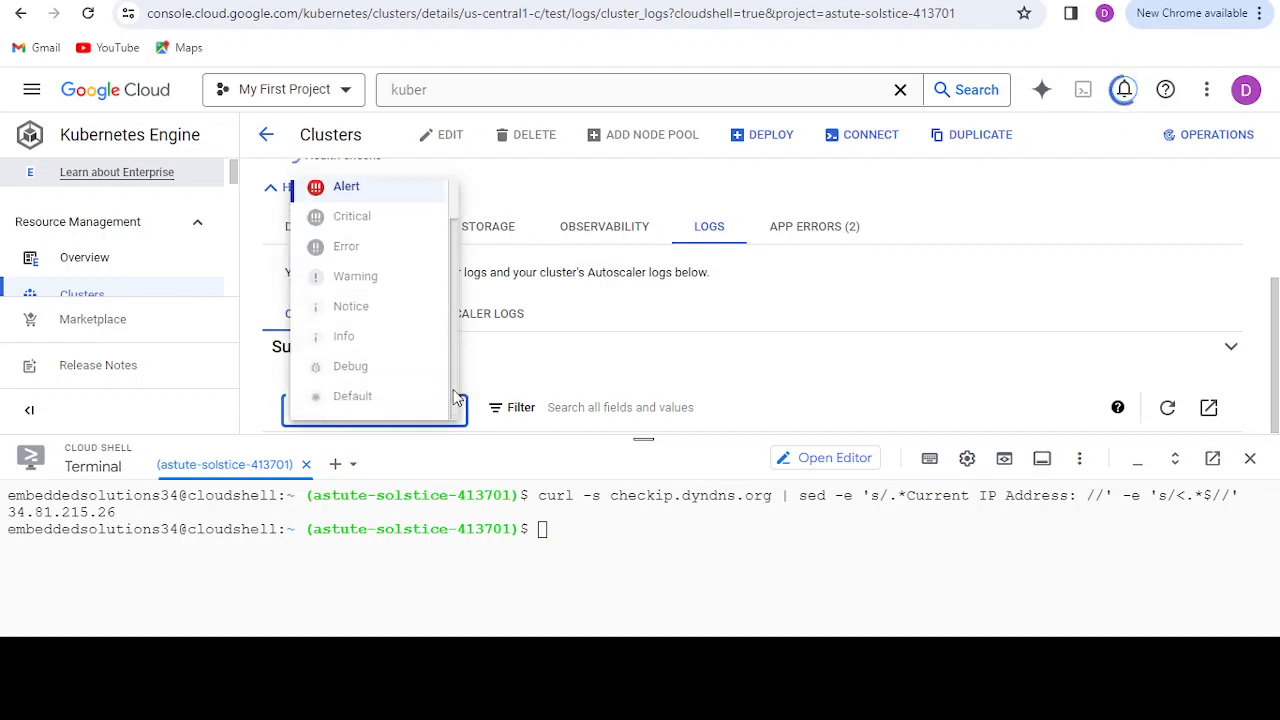
left_click(391, 404)
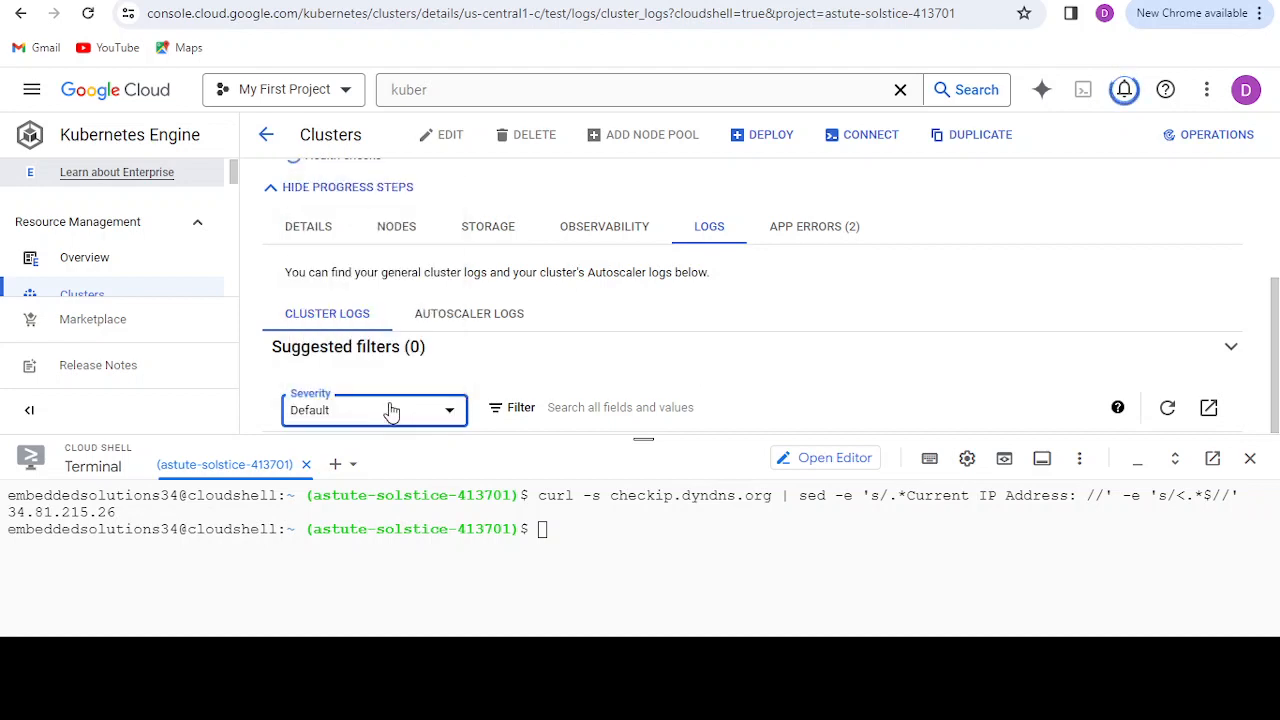
left_click(674, 347)
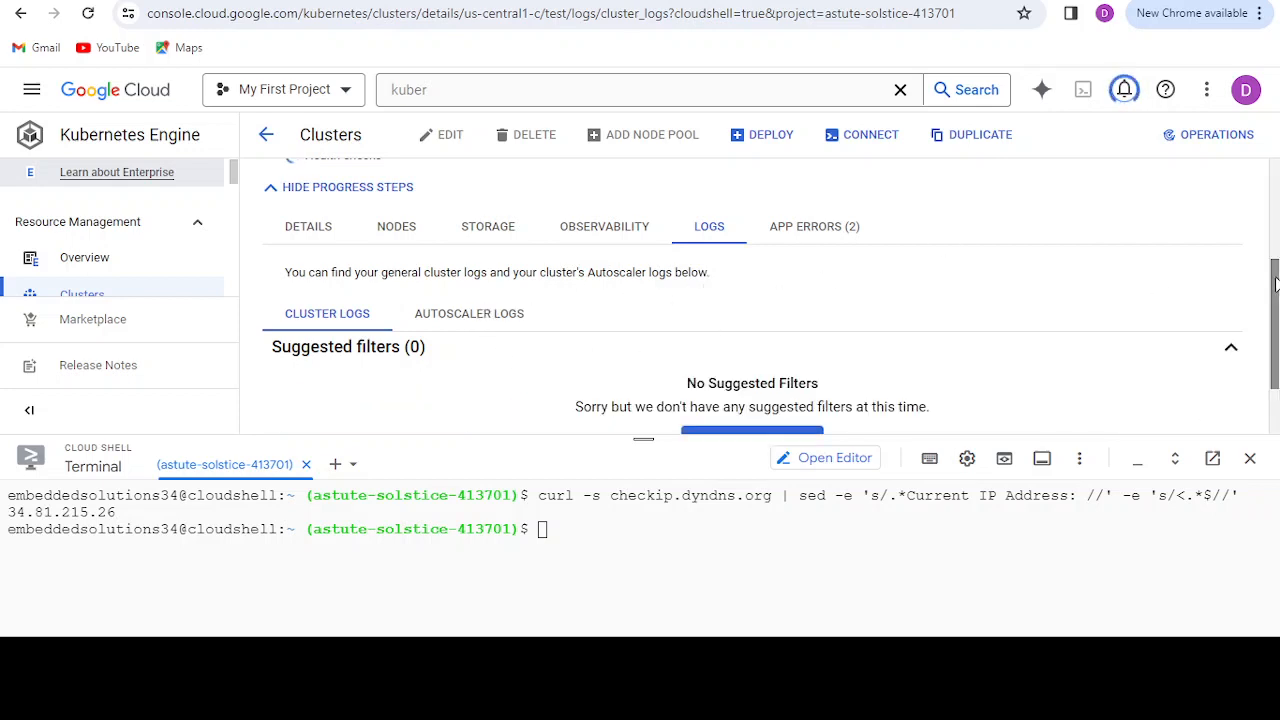
Step: Review the test cluster's recent application errors and return to its details
mouse_move(1274, 279)
left_mouse_down()
mouse_move(1274, 218)
mouse_move(1272, 260)
left_mouse_up()
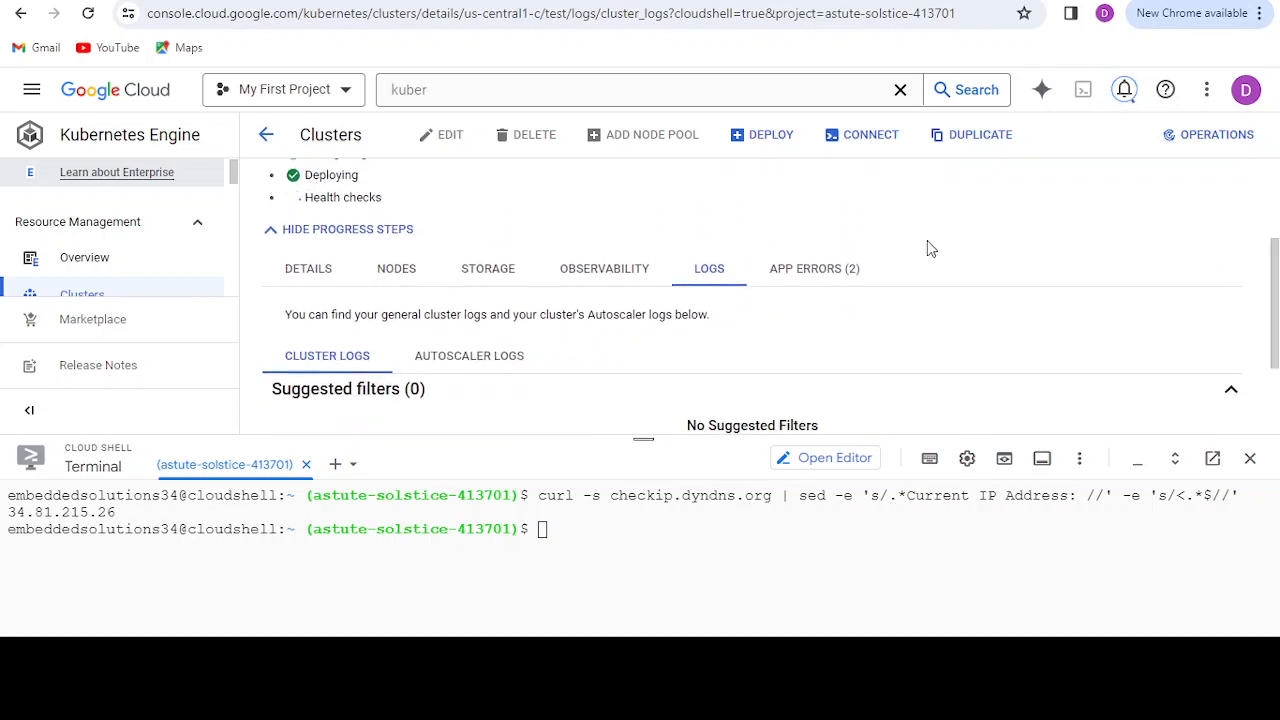
left_click(808, 268)
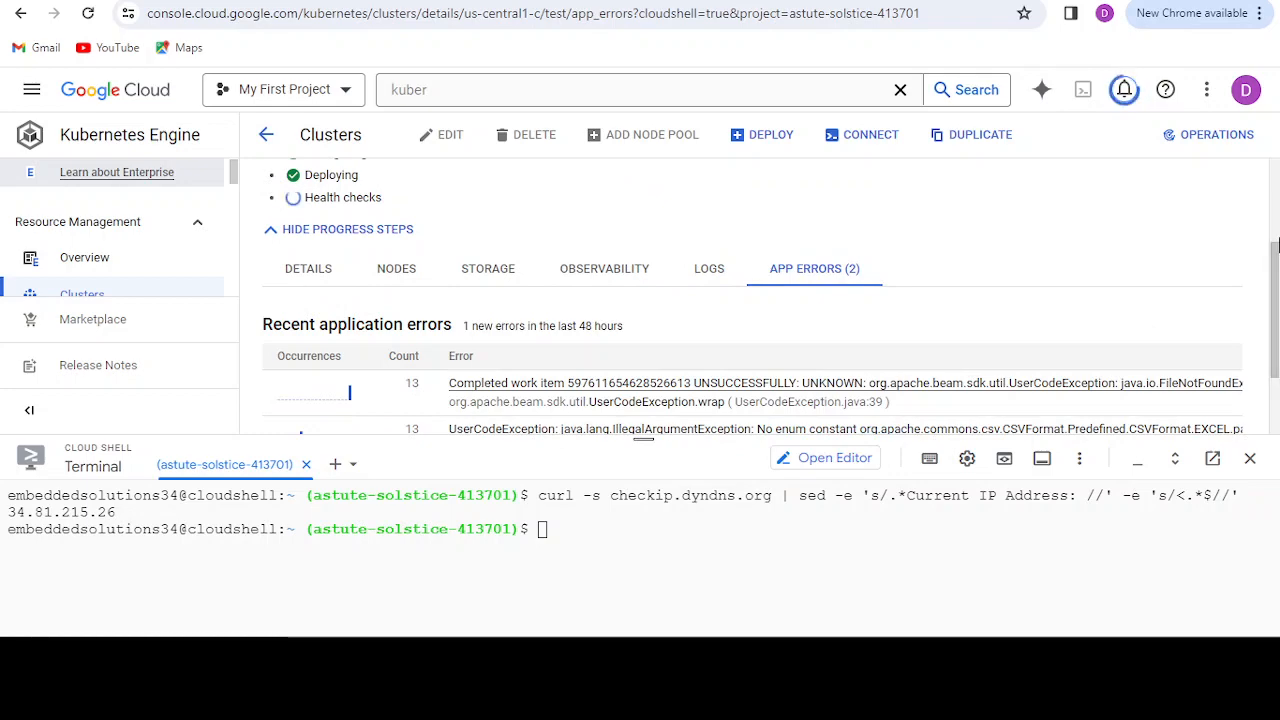
mouse_move(1276, 245)
left_mouse_down()
mouse_move(1276, 297)
mouse_move(1260, 206)
left_mouse_up()
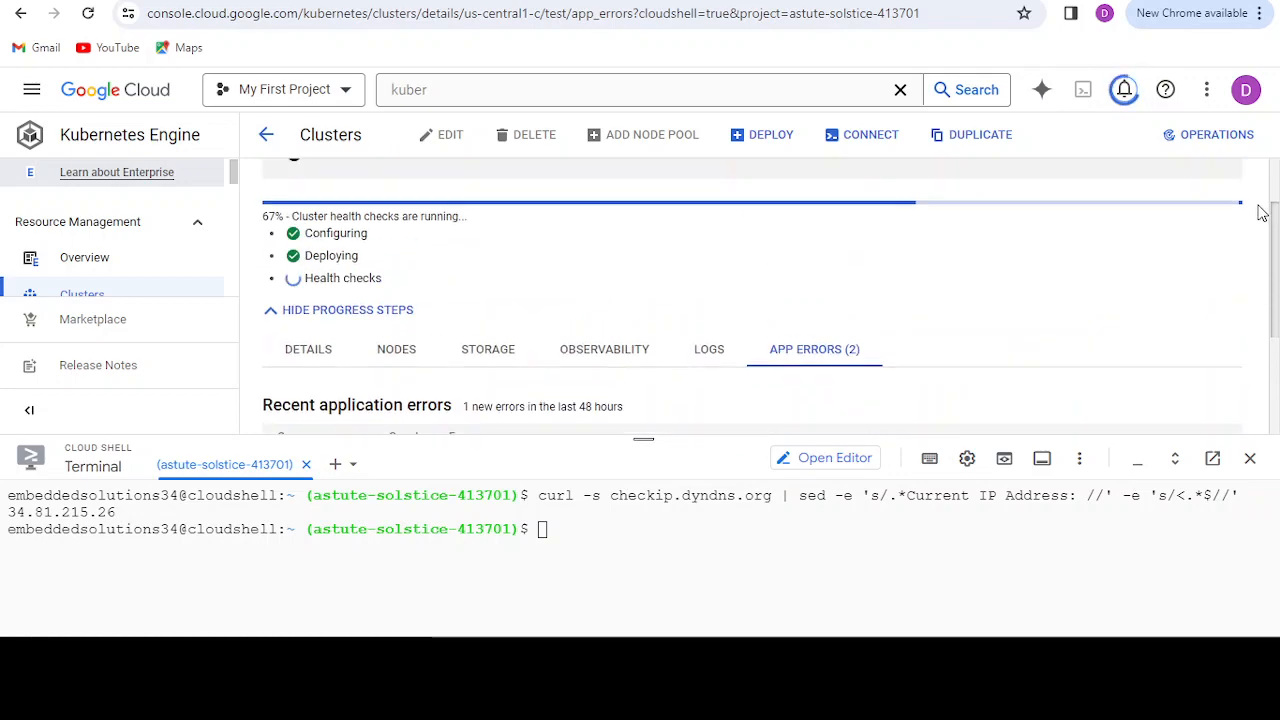
left_click(306, 350)
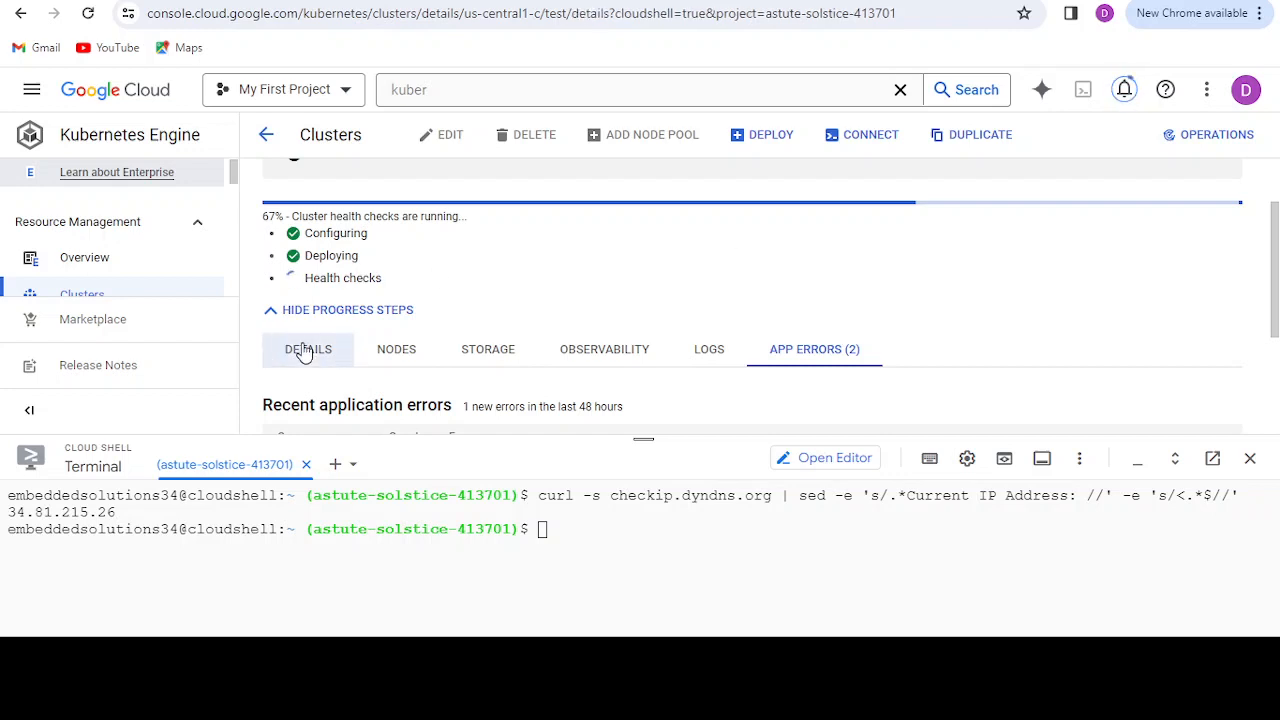
Step: Examine the test cluster's storage classes and the guidance on creating persistent volumes
left_click(494, 354)
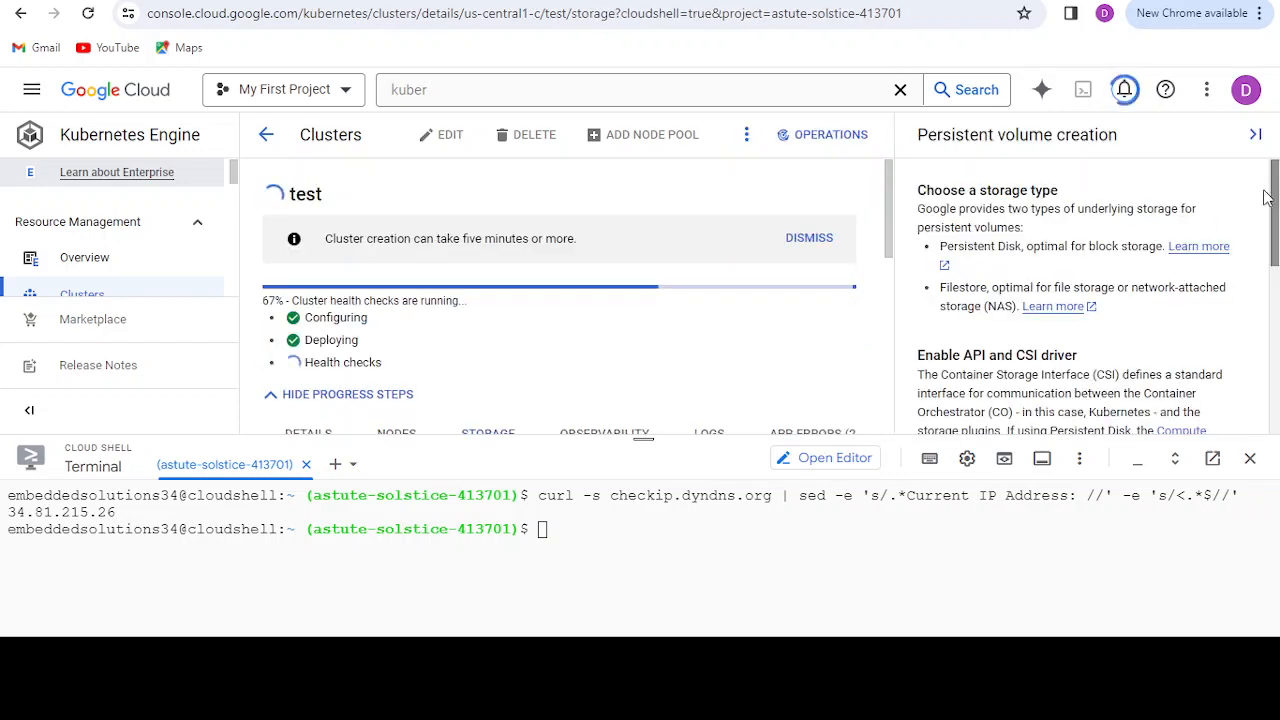
left_click_drag(1276, 180, 1276, 277)
left_click_drag(884, 240, 918, 367)
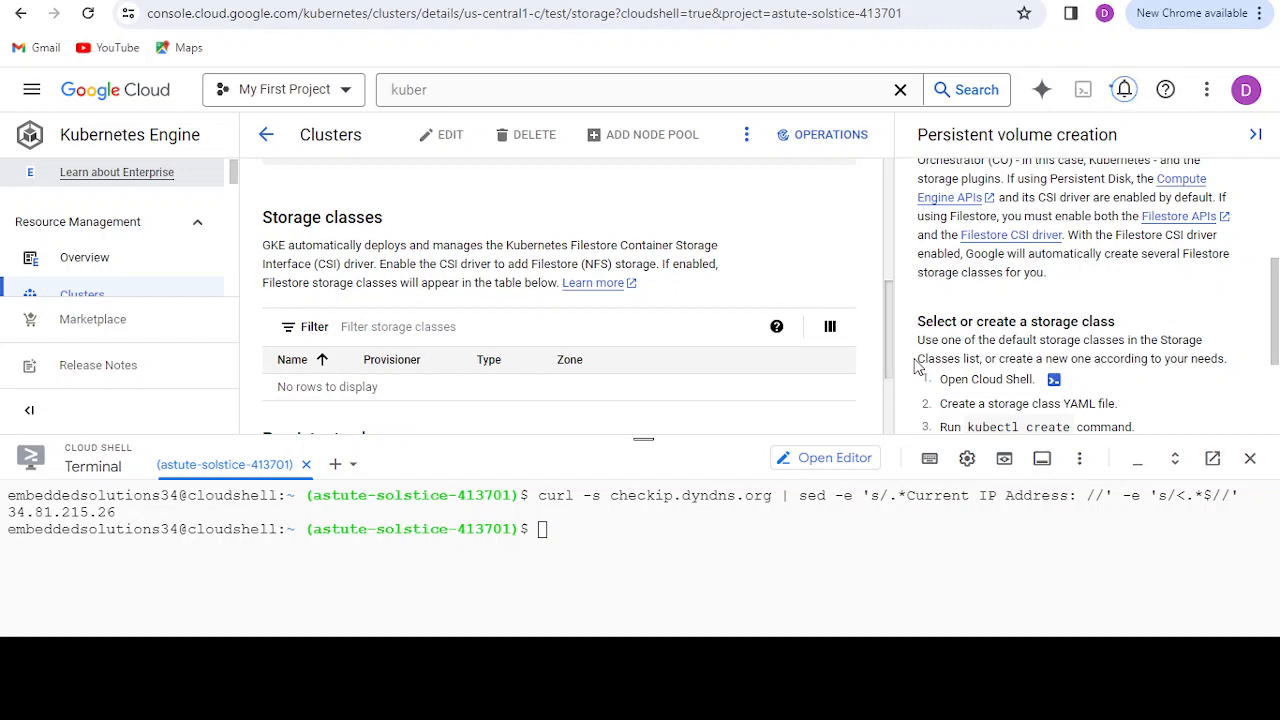
left_click_drag(918, 368, 924, 314)
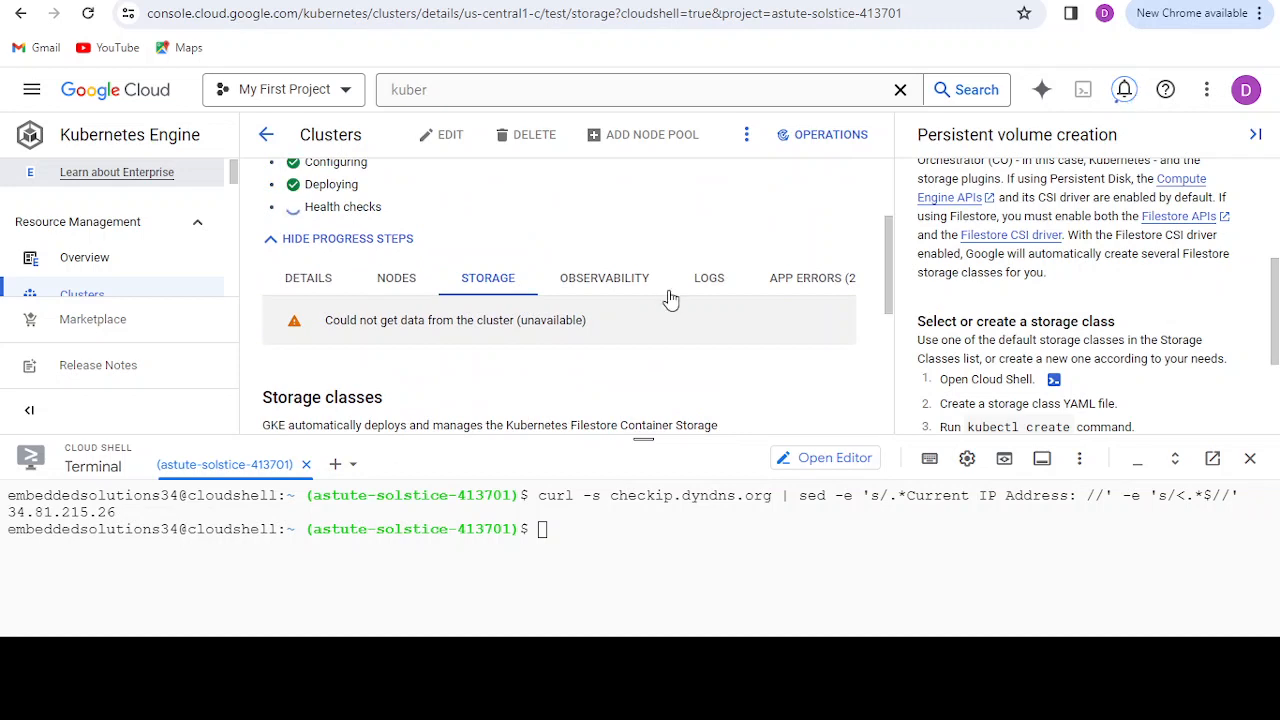
Step: Open the test cluster's observability view, dismiss the Managed Prometheus banner, and look through the metric charts and available dashboard categories
left_click(620, 272)
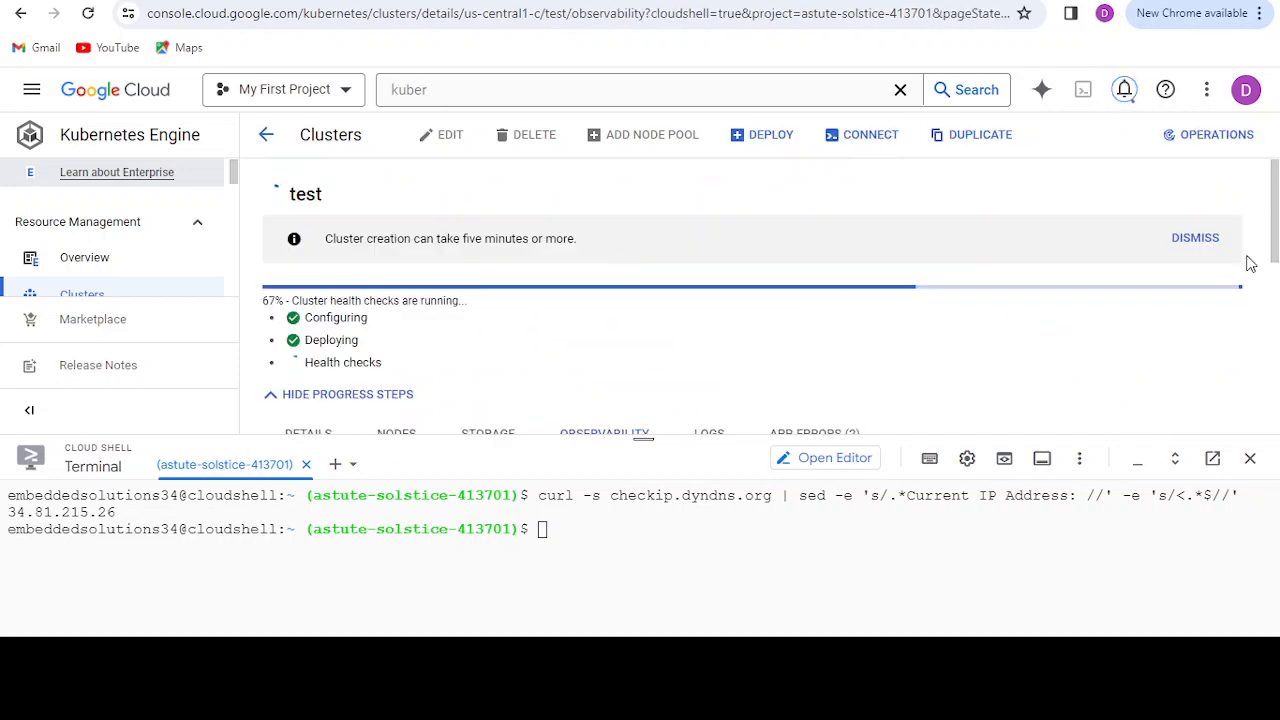
scroll(1276, 303, "down", 2)
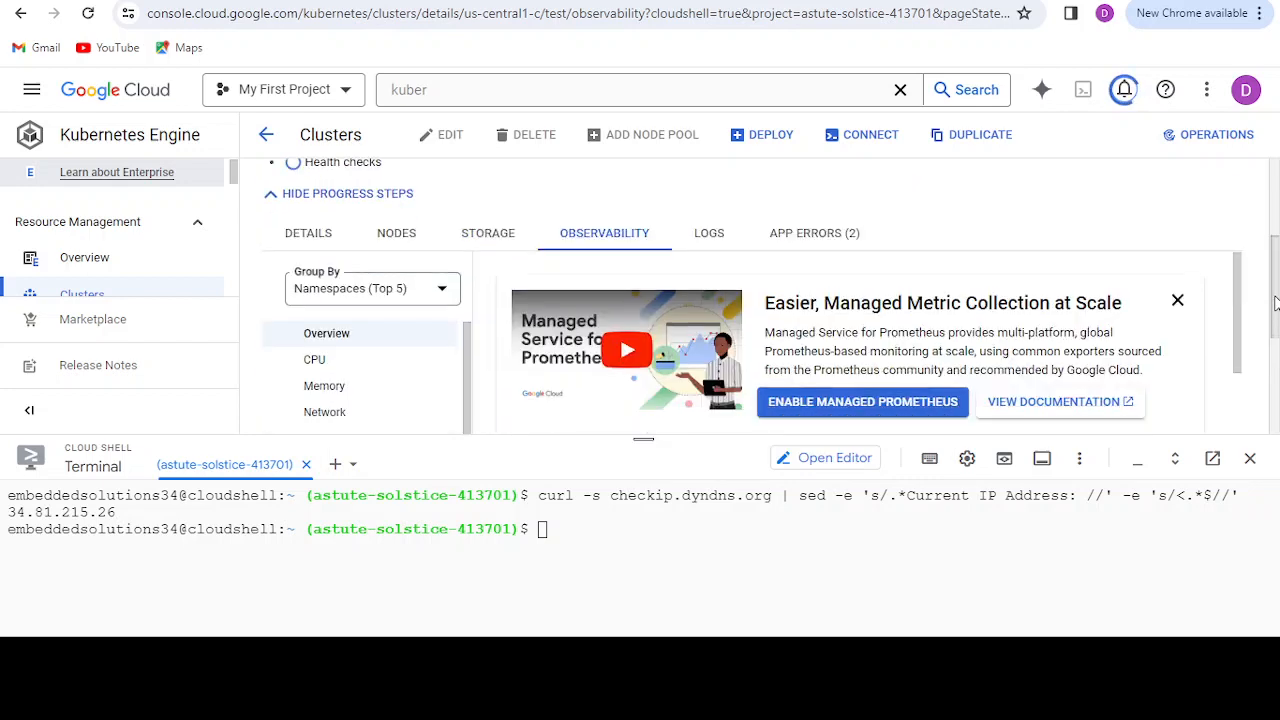
left_click(1178, 302)
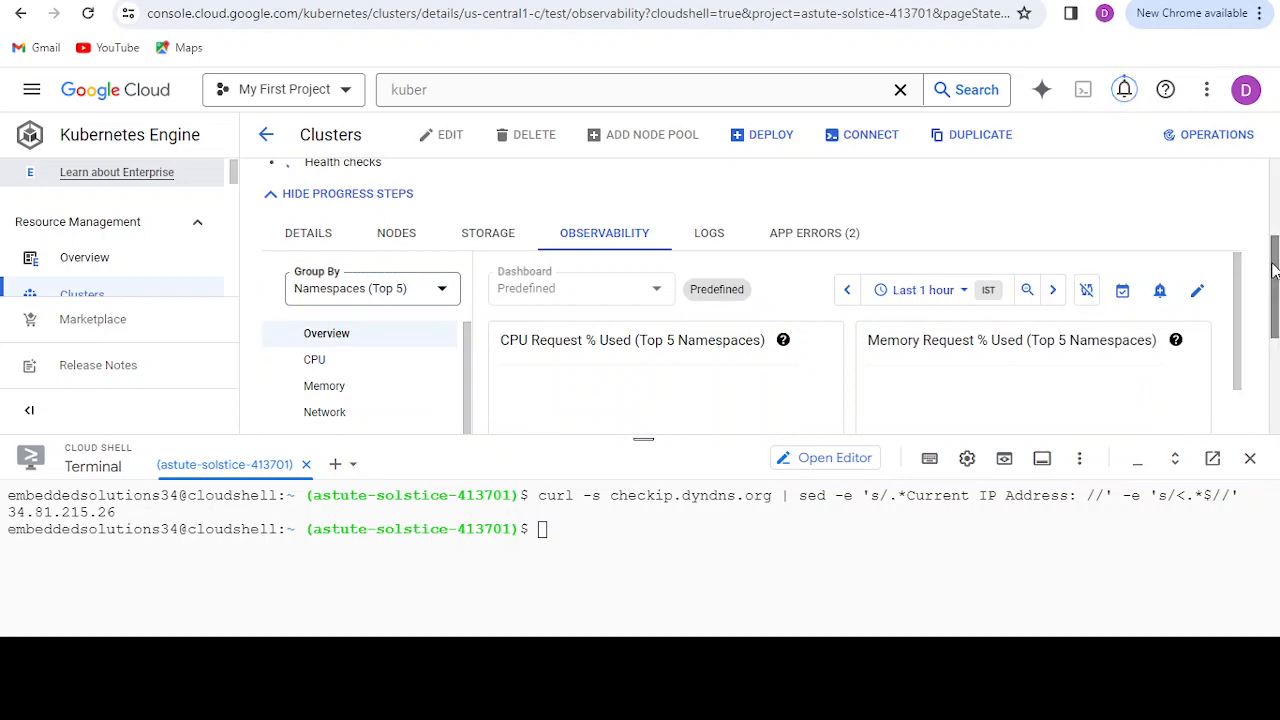
scroll(1276, 308, "down", 1)
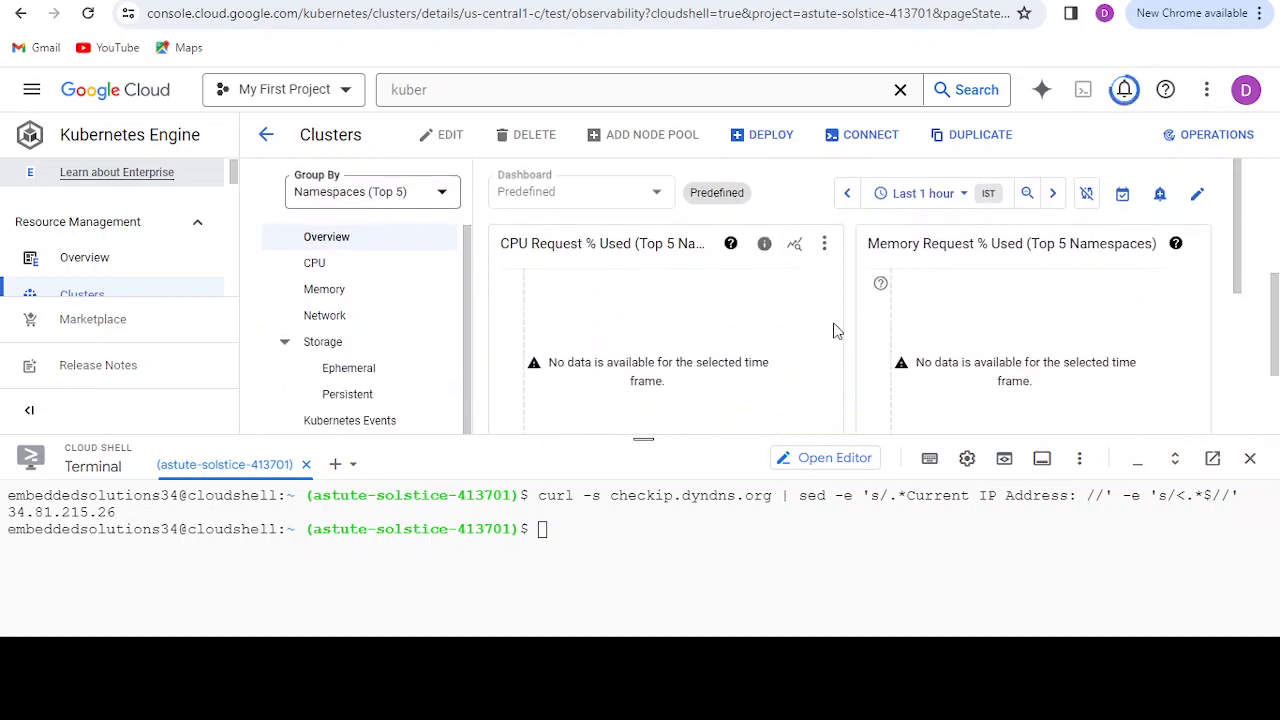
left_click_drag(471, 314, 476, 360)
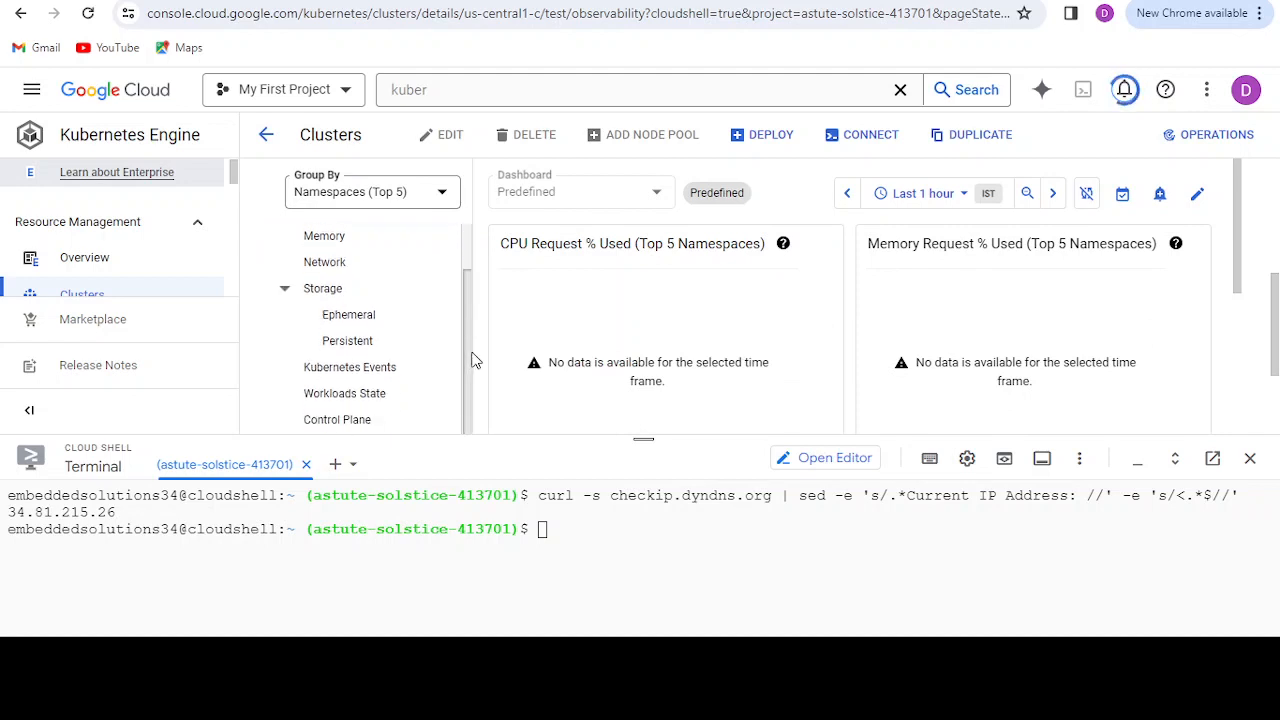
scroll(475, 360, "down", 2)
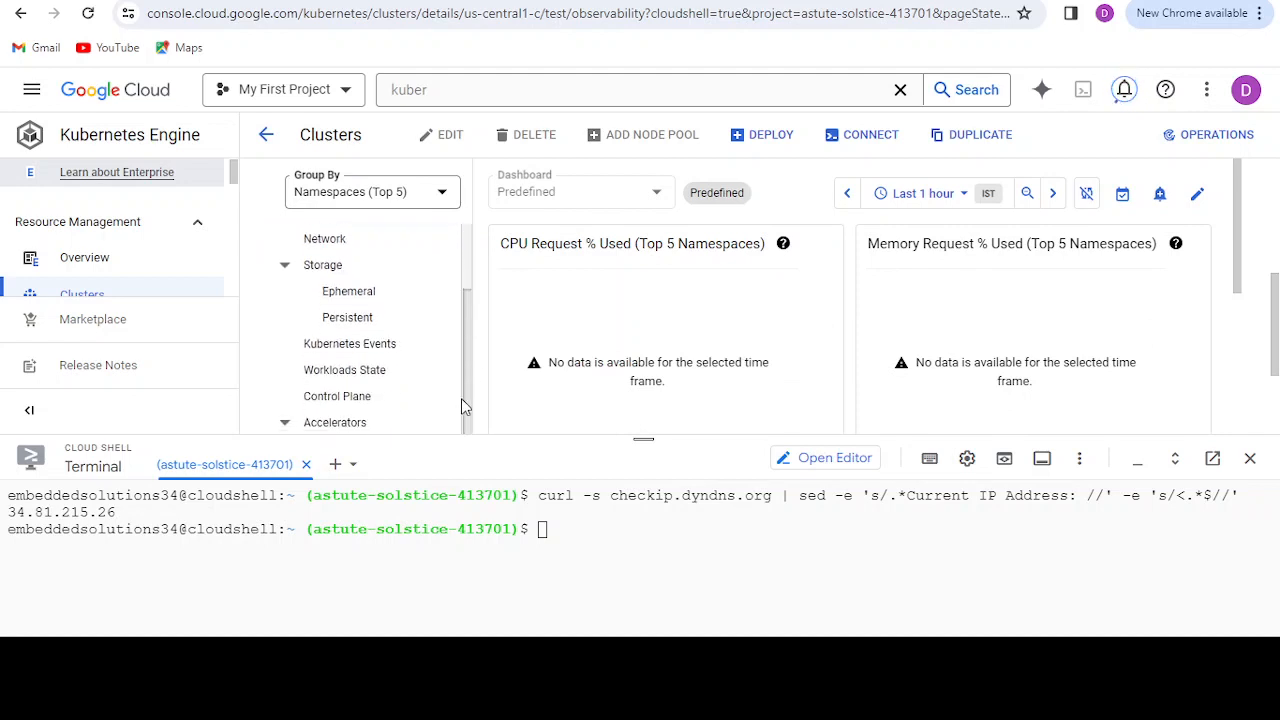
scroll(462, 405, "up", 3)
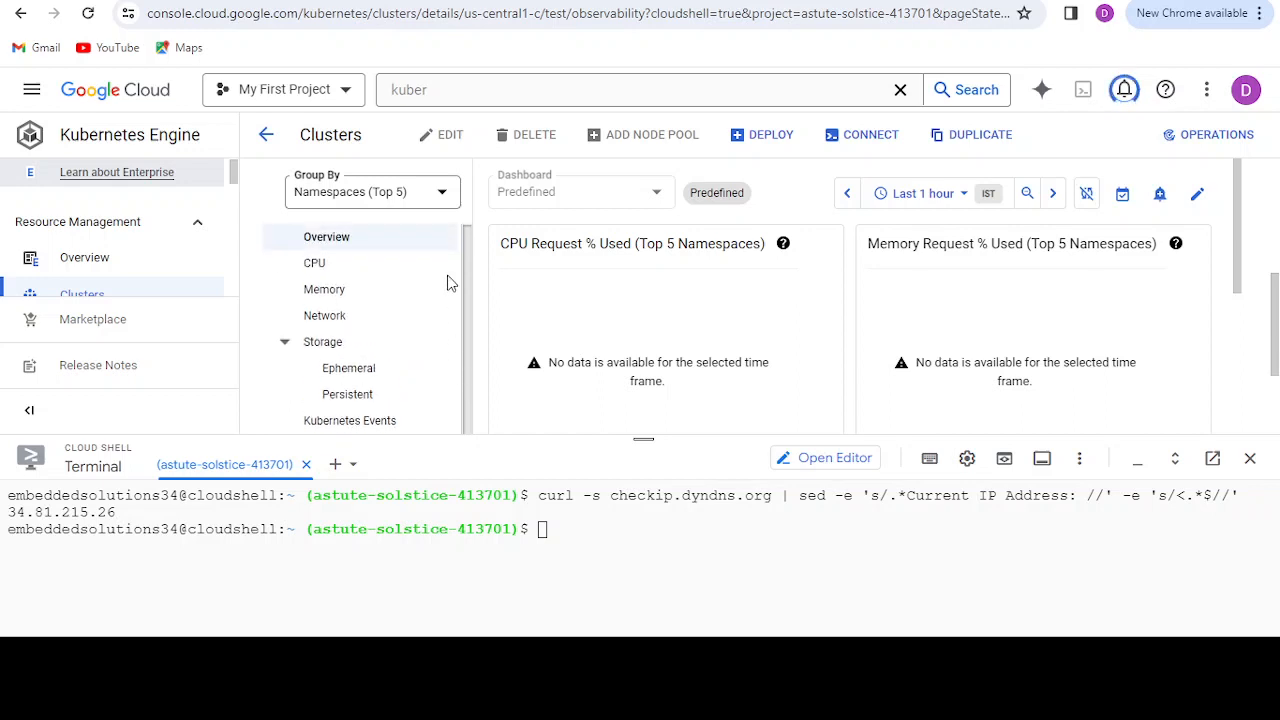
scroll(458, 345, "down", 2)
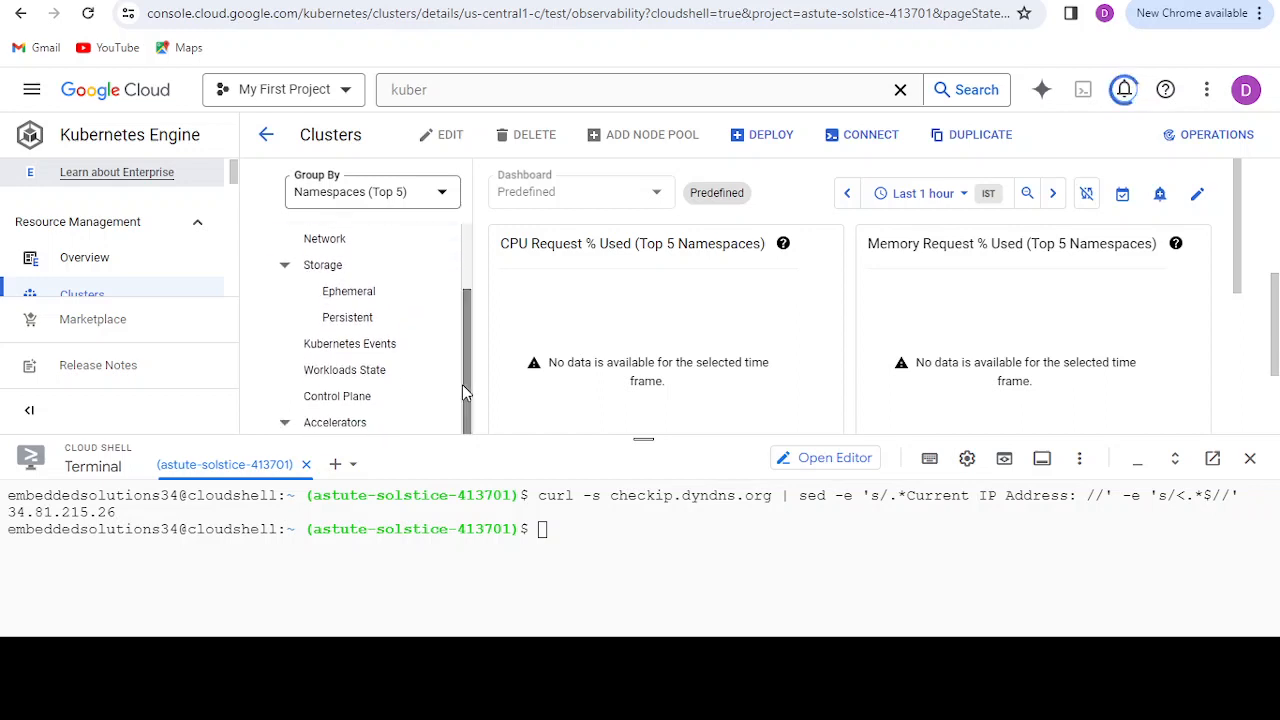
Step: Examine the test cluster's Network observability insights on IP address utilization and the Workloads State dashboard preview
left_click(308, 243)
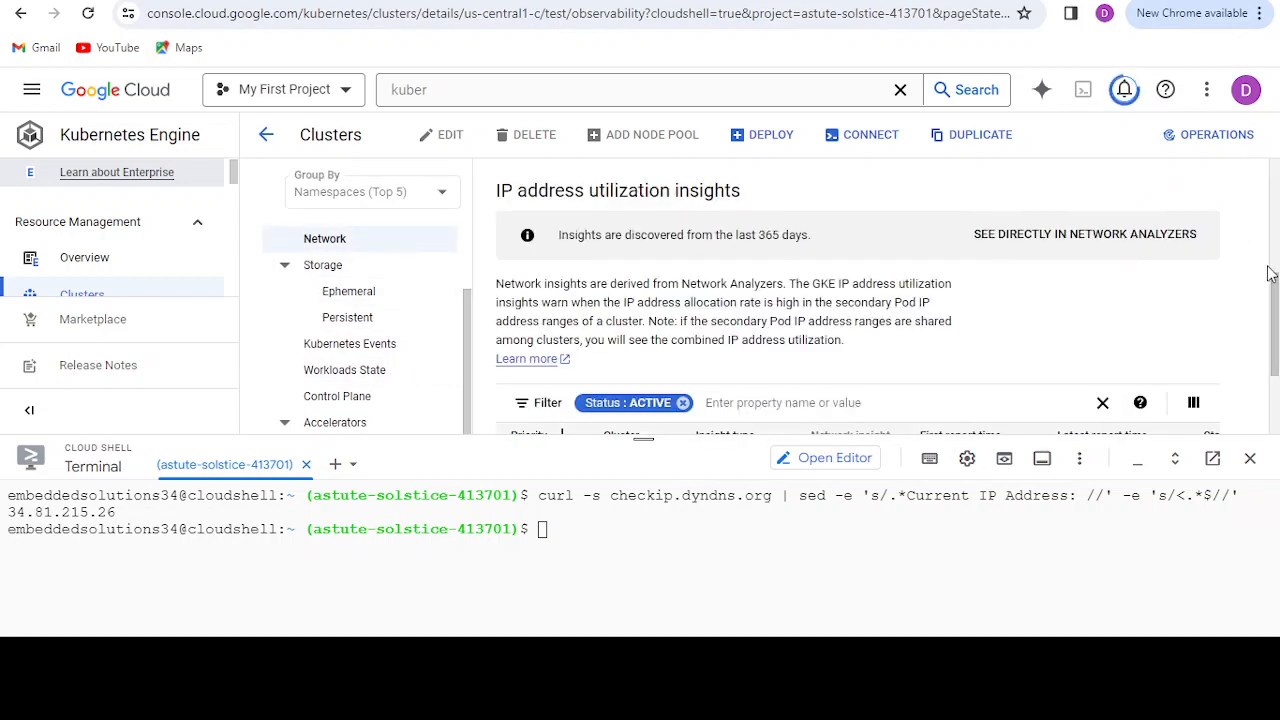
left_click_drag(1272, 286, 1274, 375)
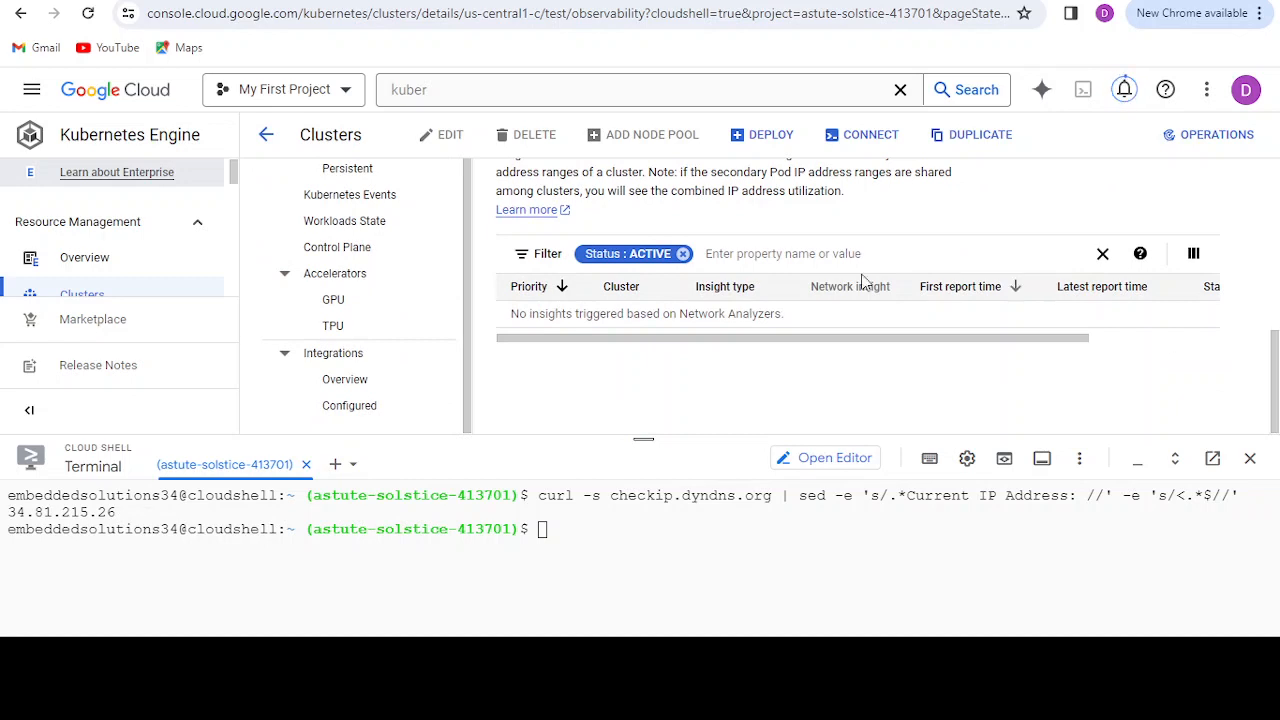
left_click(357, 222)
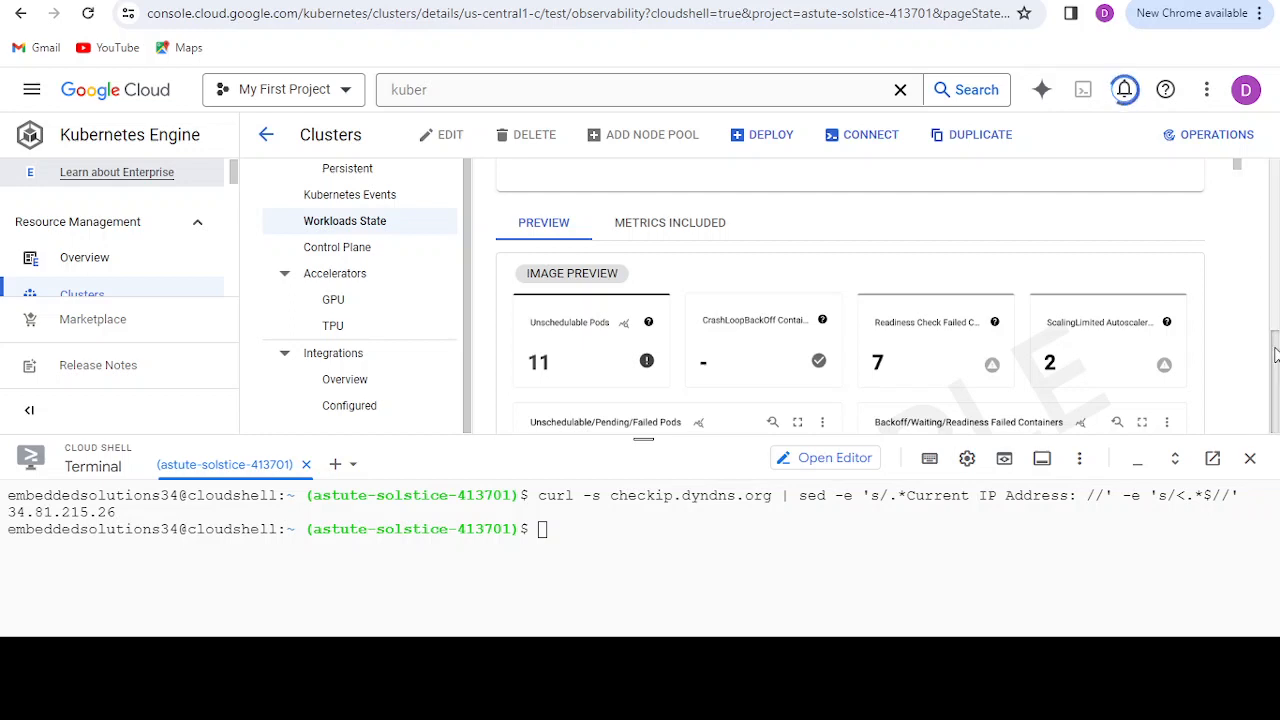
scroll(1273, 318, "up", 3)
scroll(1278, 400, "down", 3)
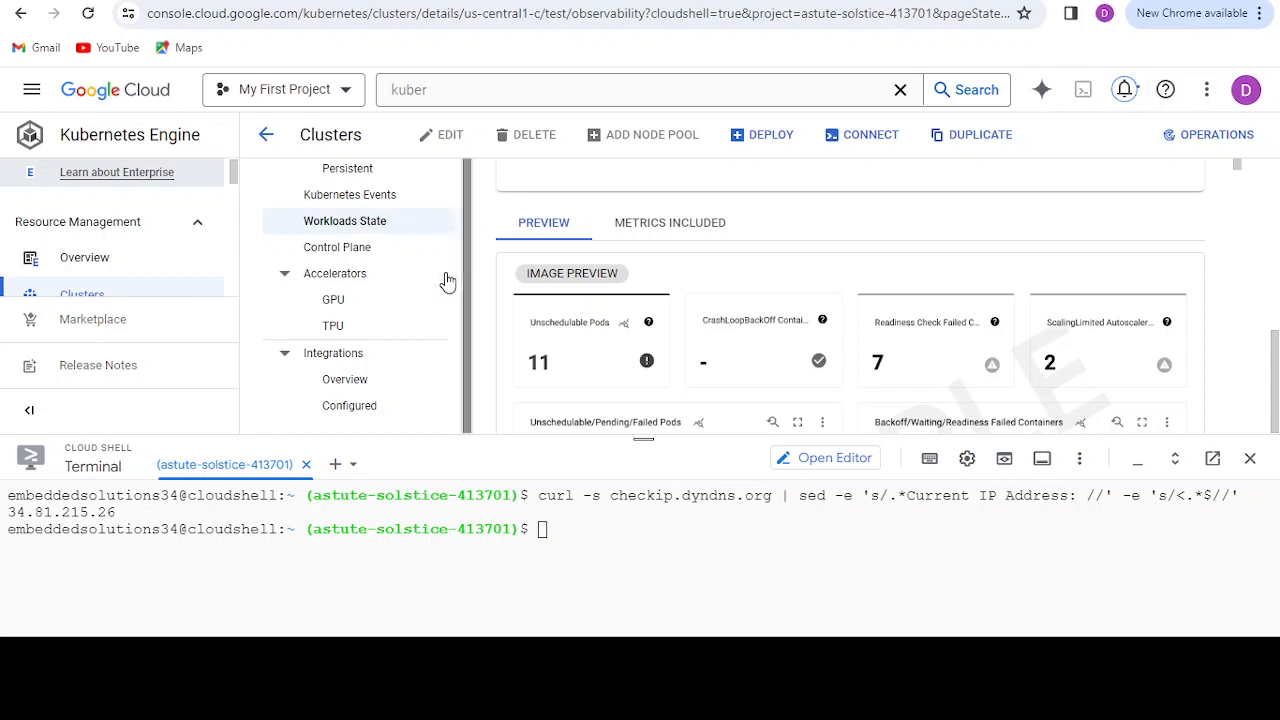
Step: Review the Control Plane, GPU and TPU observability dashboards of the test cluster
left_click(358, 258)
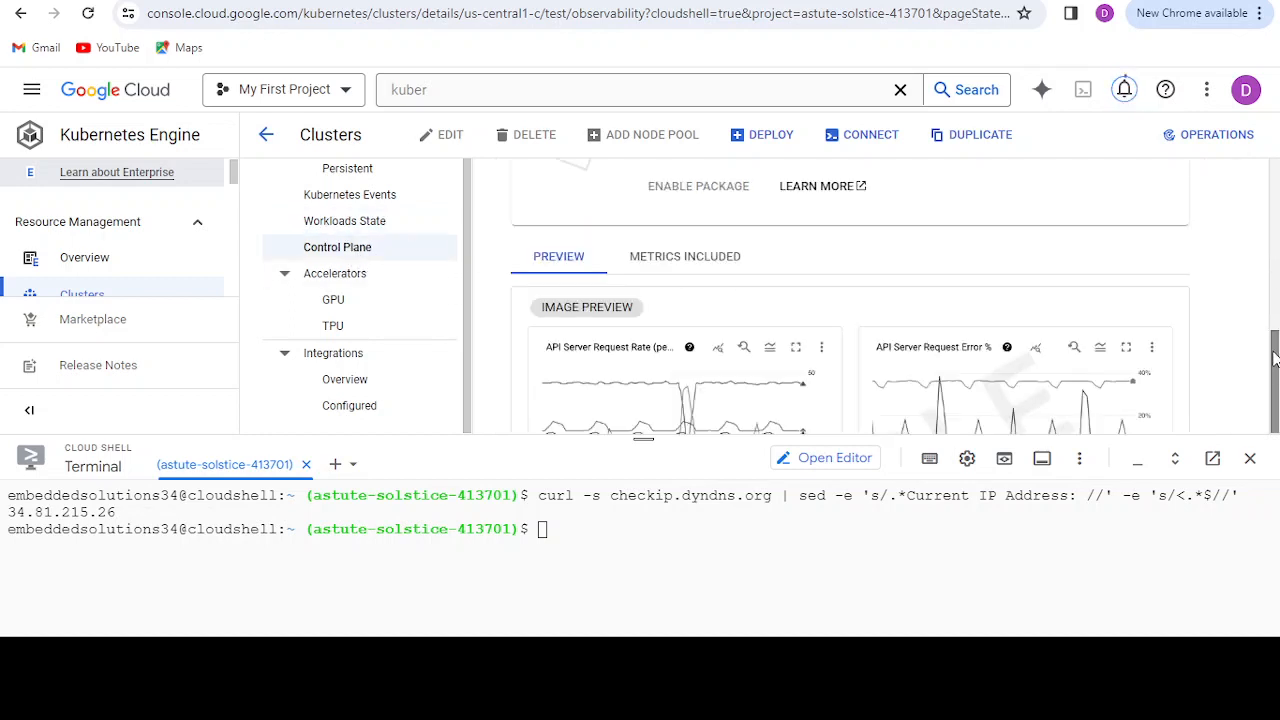
left_click(1277, 245)
left_click_drag(1277, 245, 1277, 373)
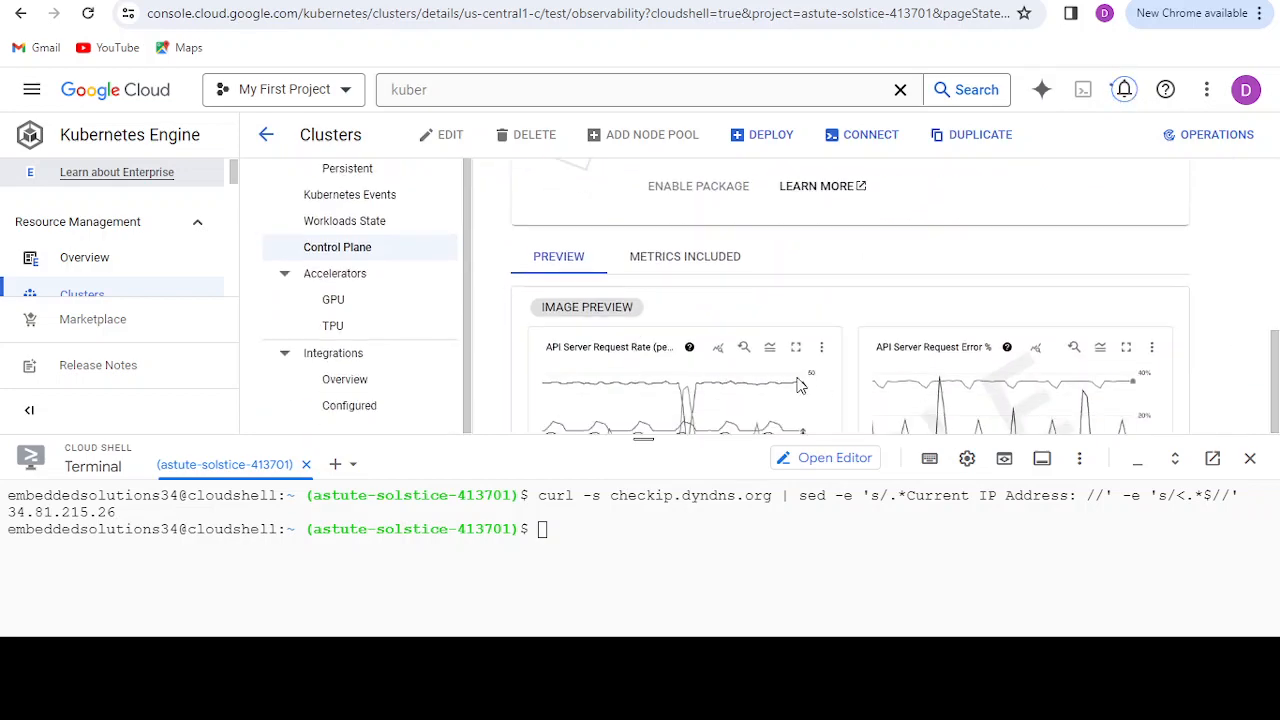
left_click(340, 311)
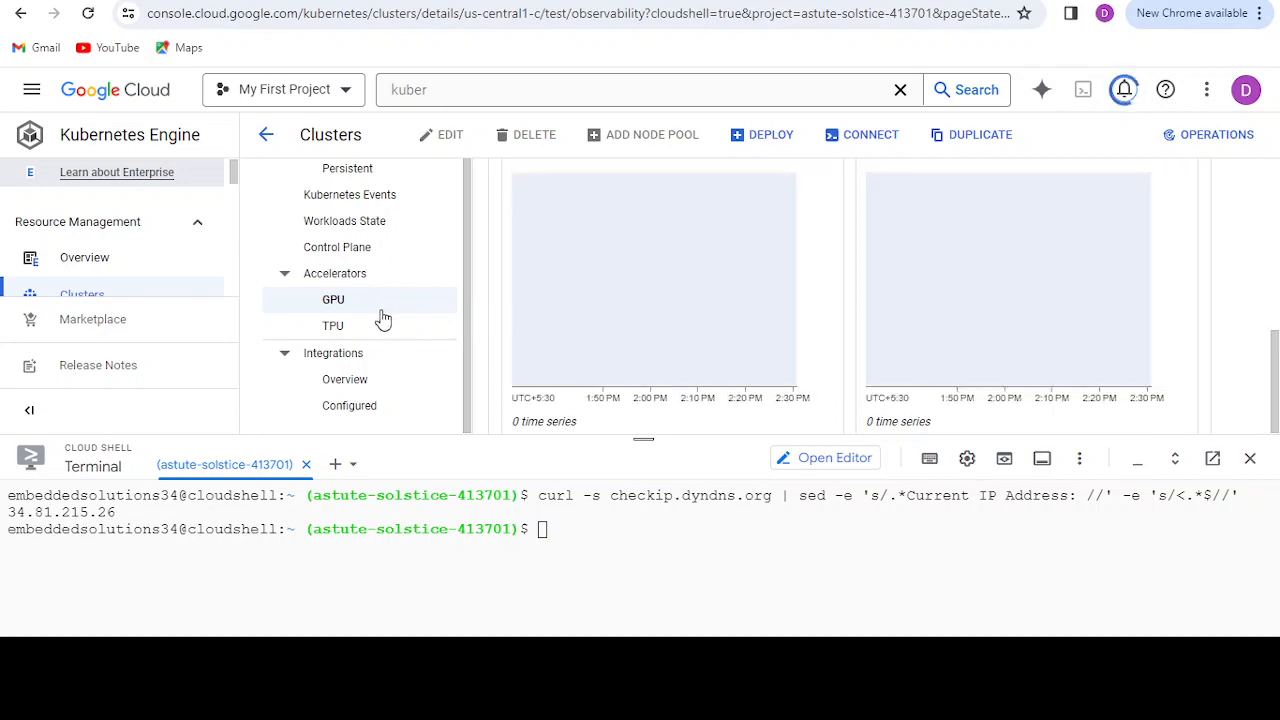
left_click(333, 330)
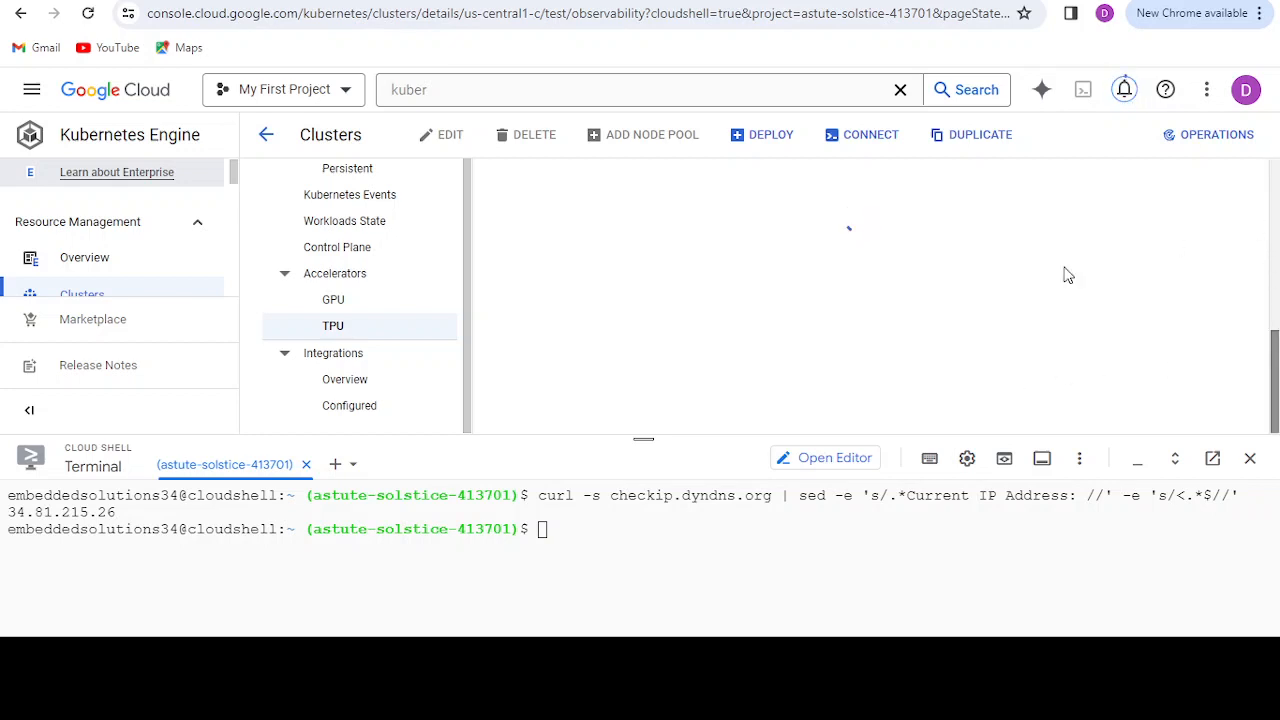
scroll(500, 320, "up", 5)
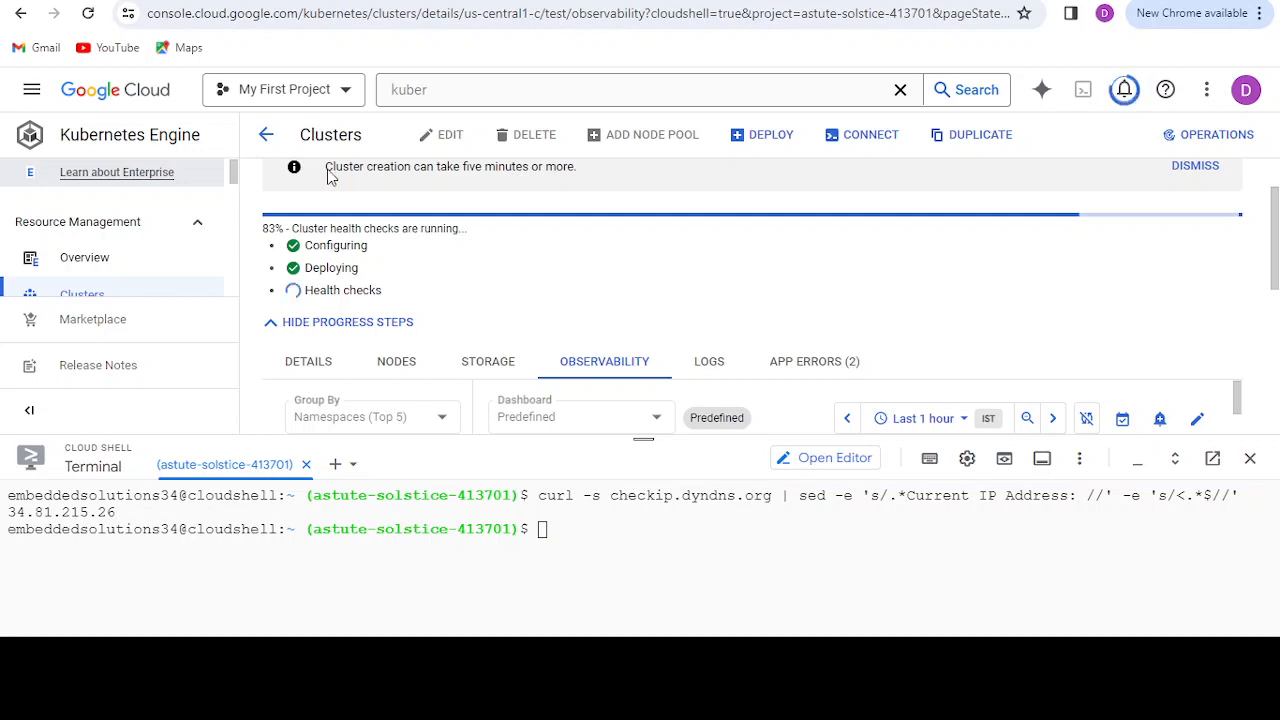
Step: Leave the cluster's pages for the Kubernetes clusters list, dismissing the creation notification and the GKE Enterprise banner
left_click(260, 133)
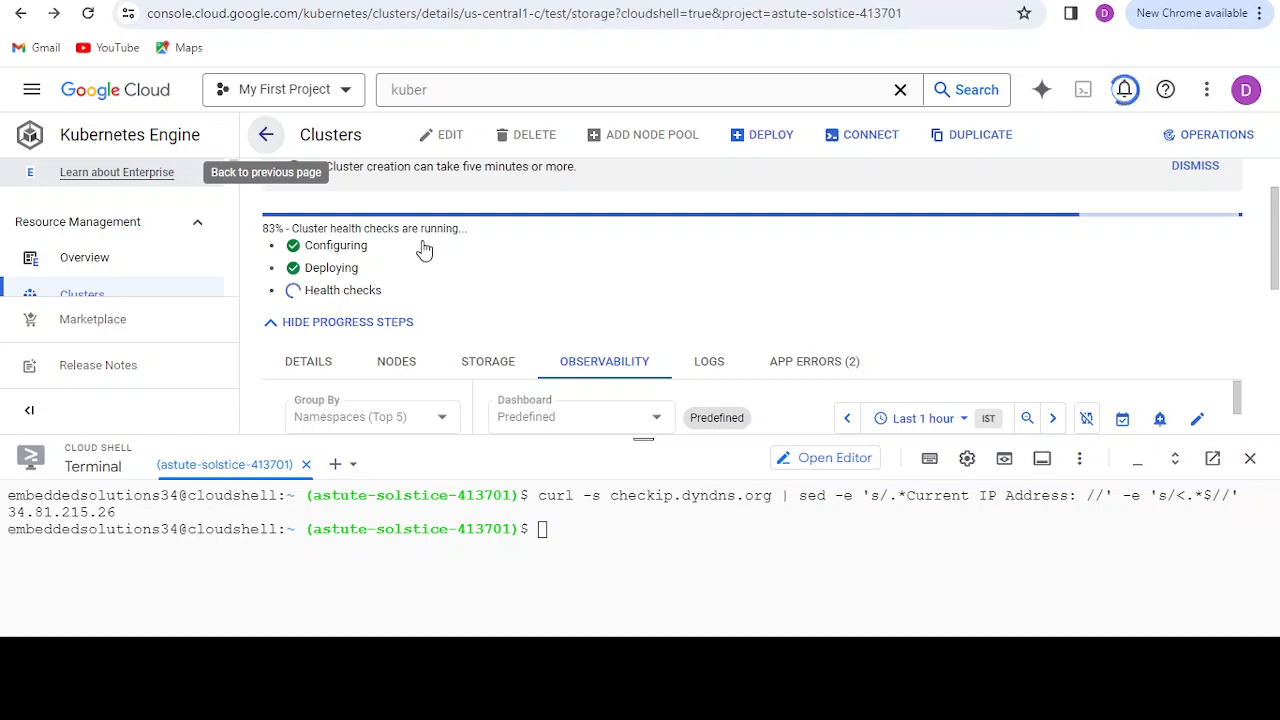
left_click(262, 133)
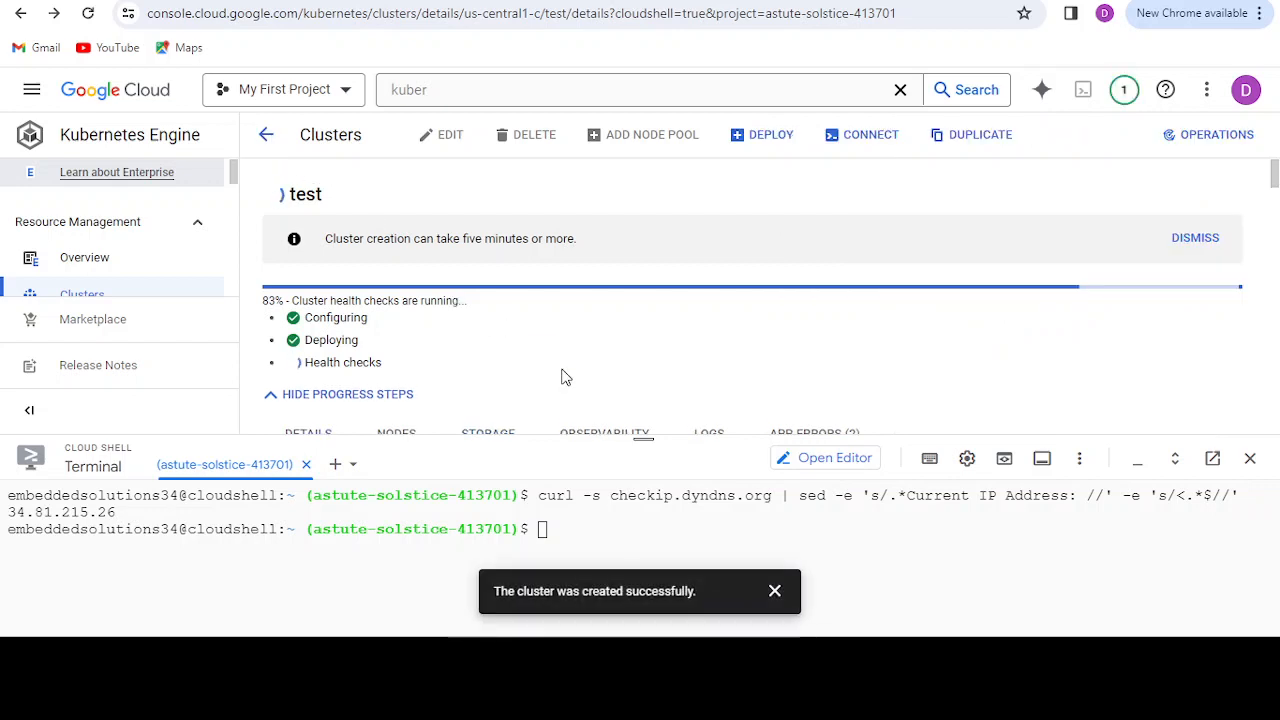
left_click(775, 592)
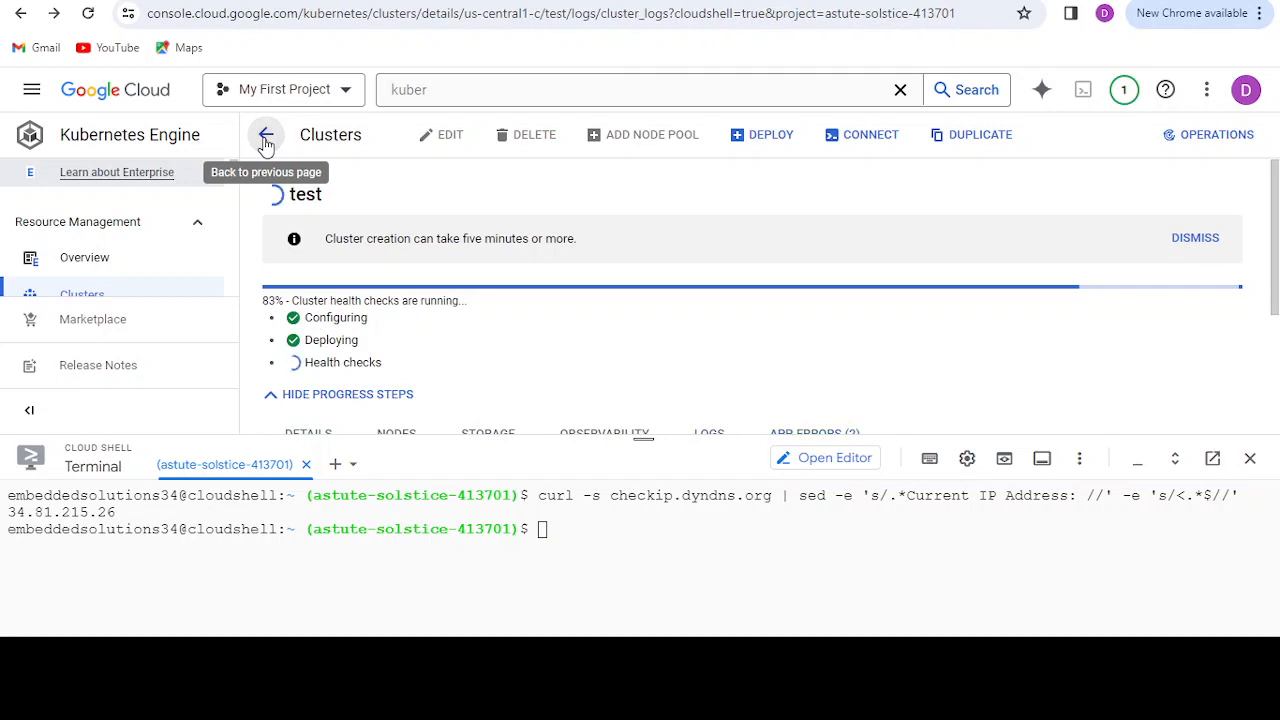
scroll(228, 190, "down", 2)
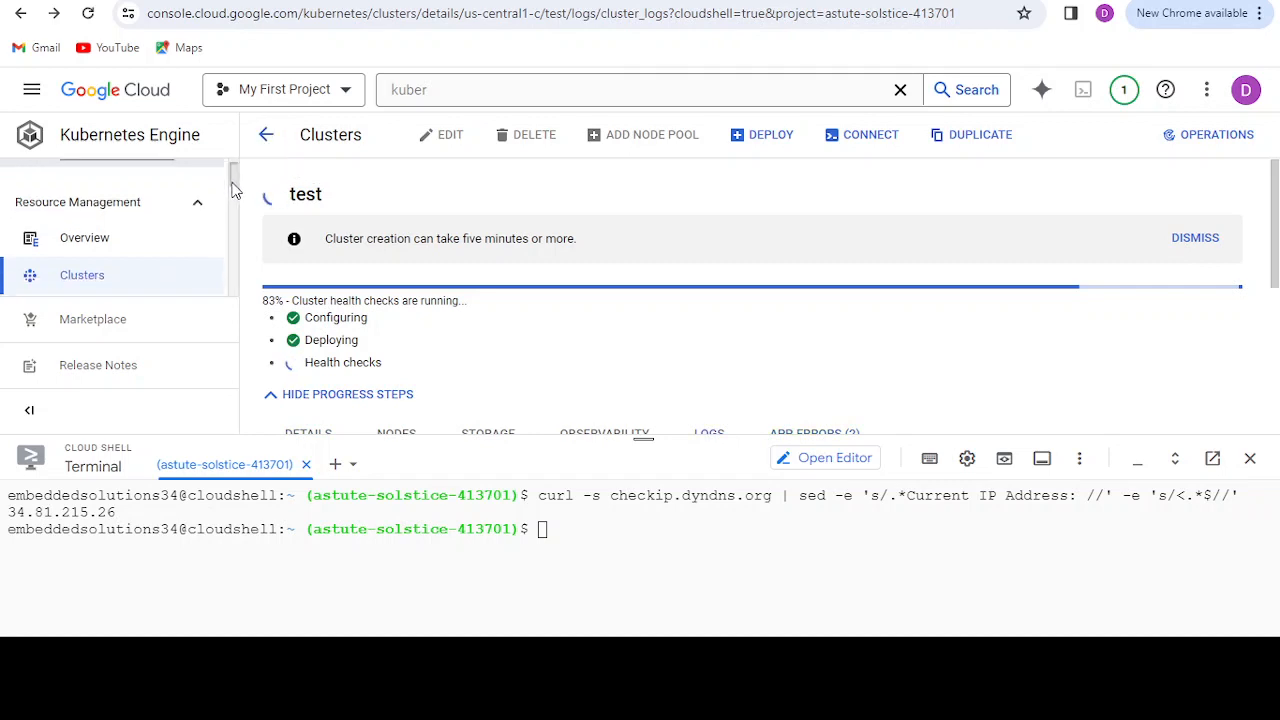
left_click(136, 208)
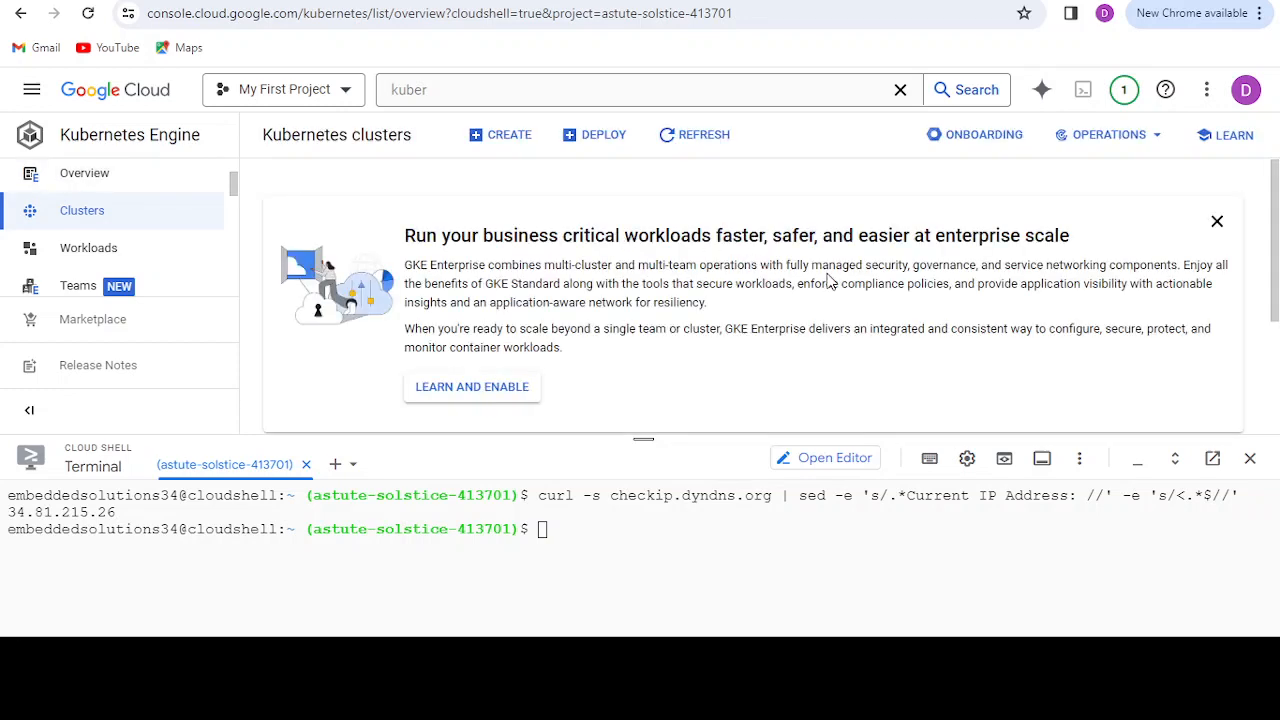
left_click(1218, 222)
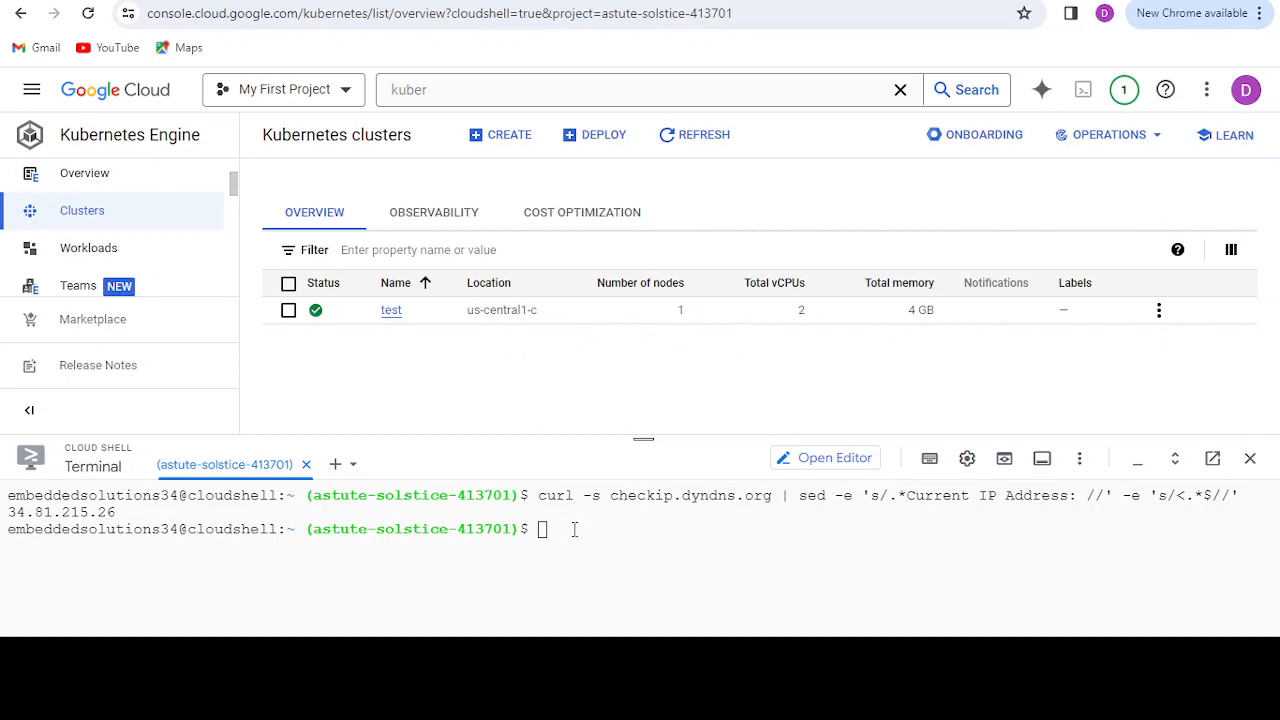
Step: Open the test cluster's connection instructions and copy the gcloud command for command-line access
left_click(391, 311)
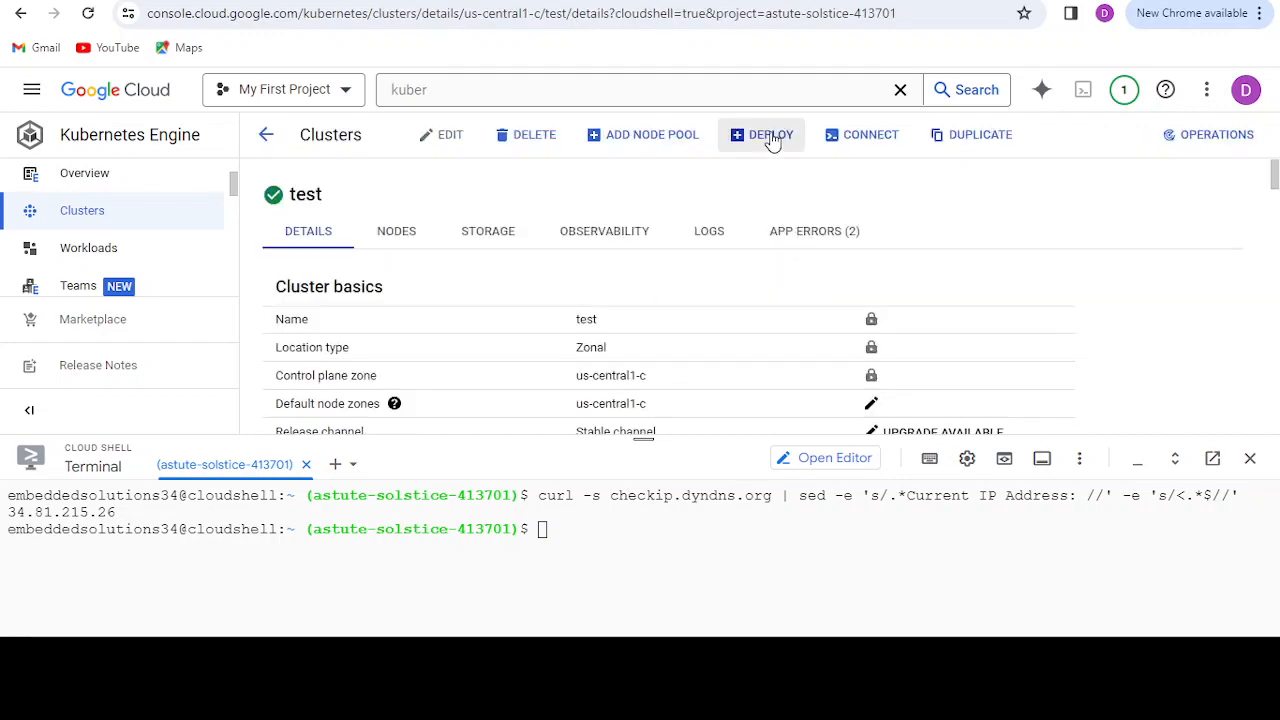
left_click(866, 138)
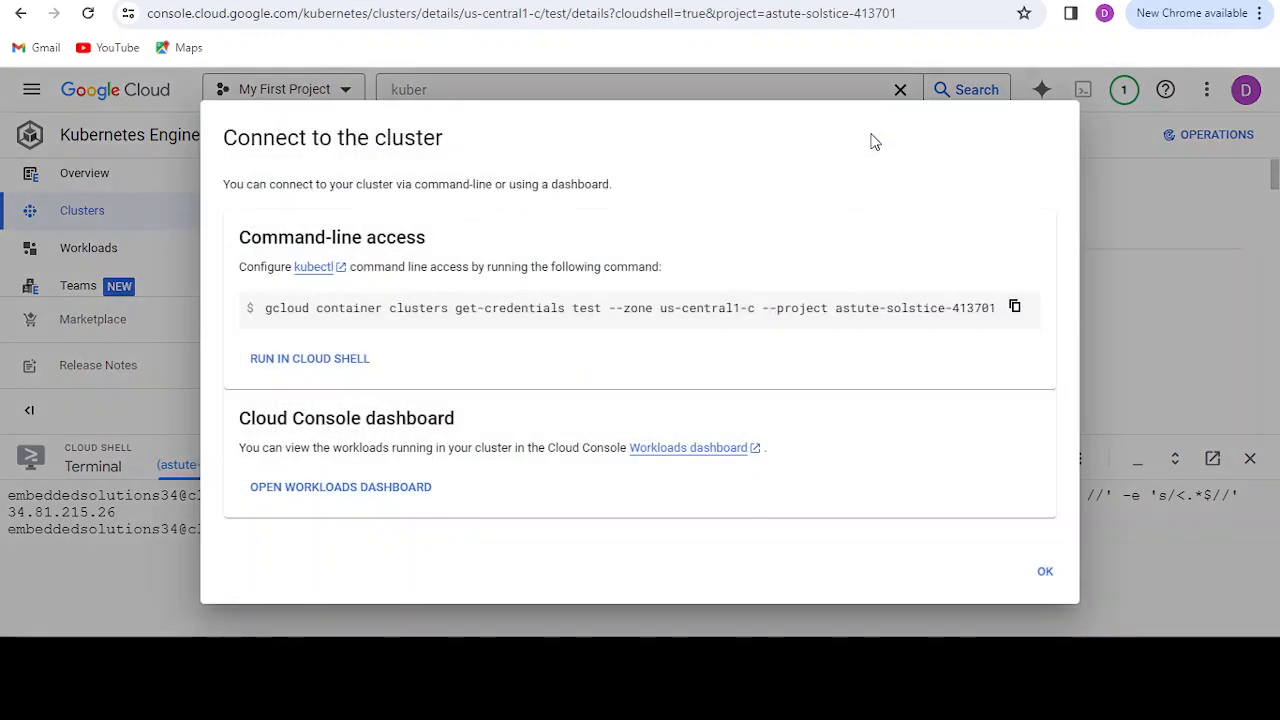
left_click(1014, 308)
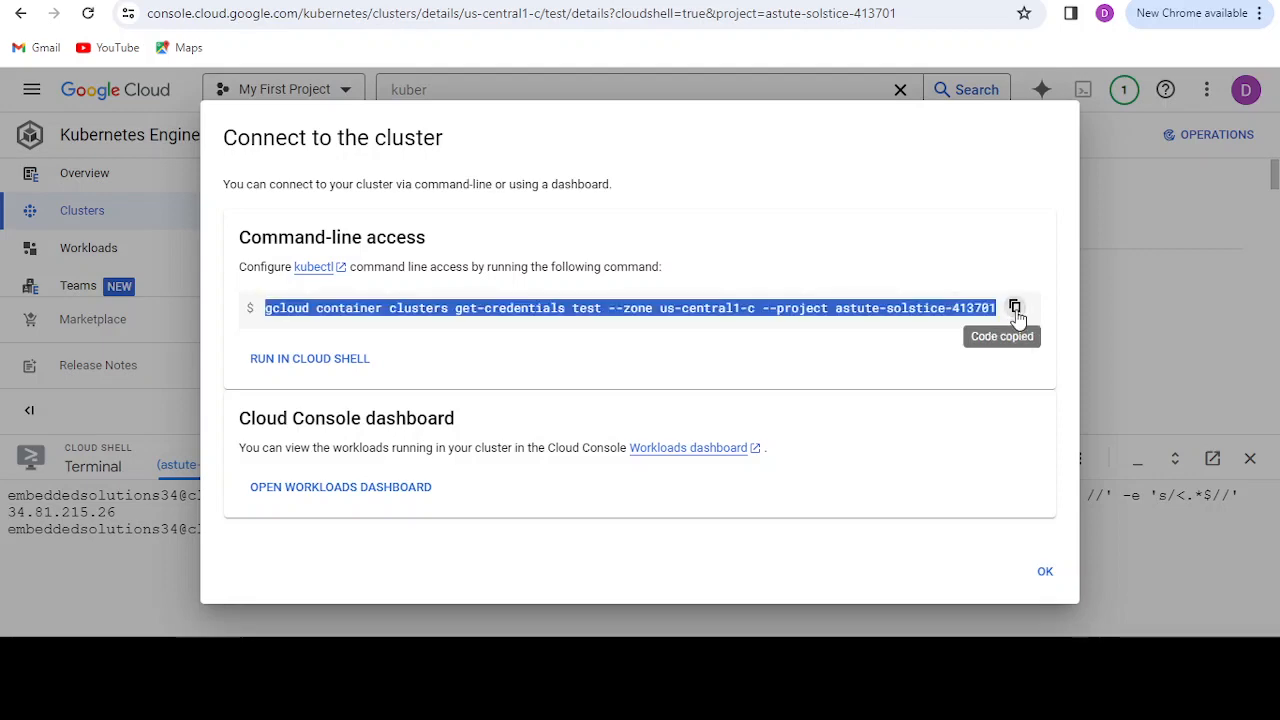
left_click(1045, 570)
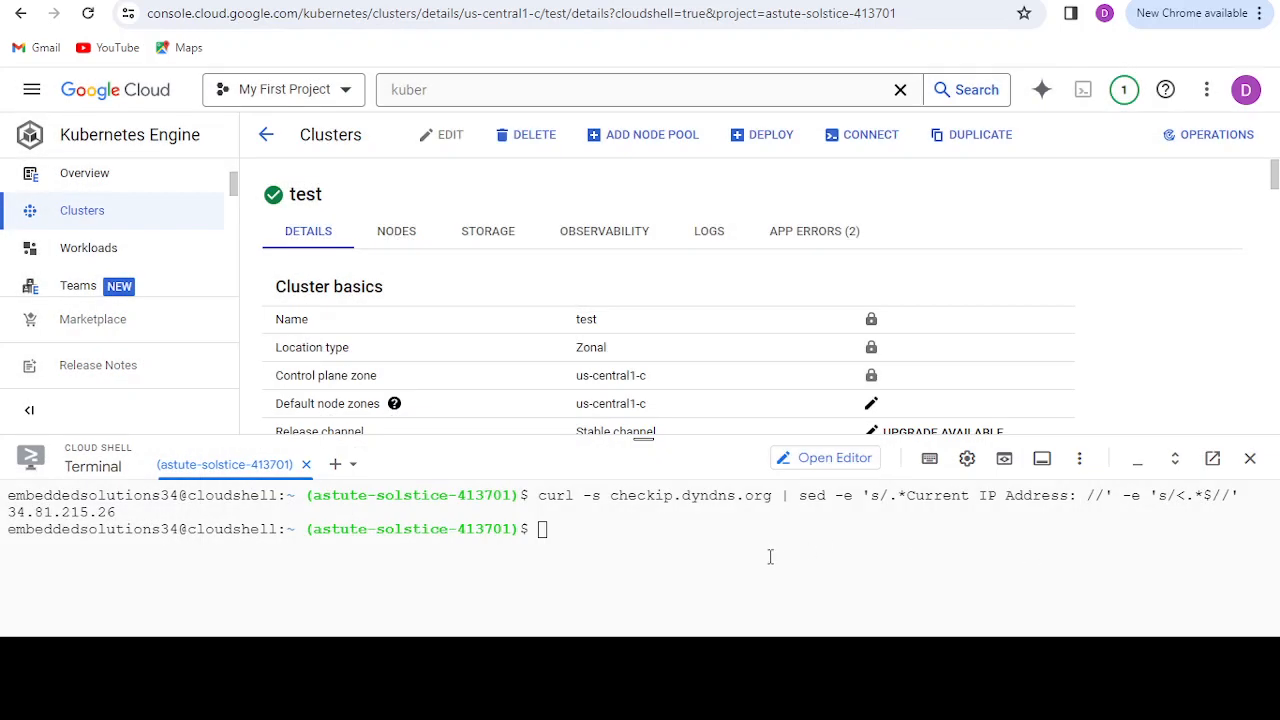
Step: Run the copied gcloud container clusters get-credentials command for test in zone us-central1-c in Cloud Shell and authorize its use of the credentials
key("ctrl+v")
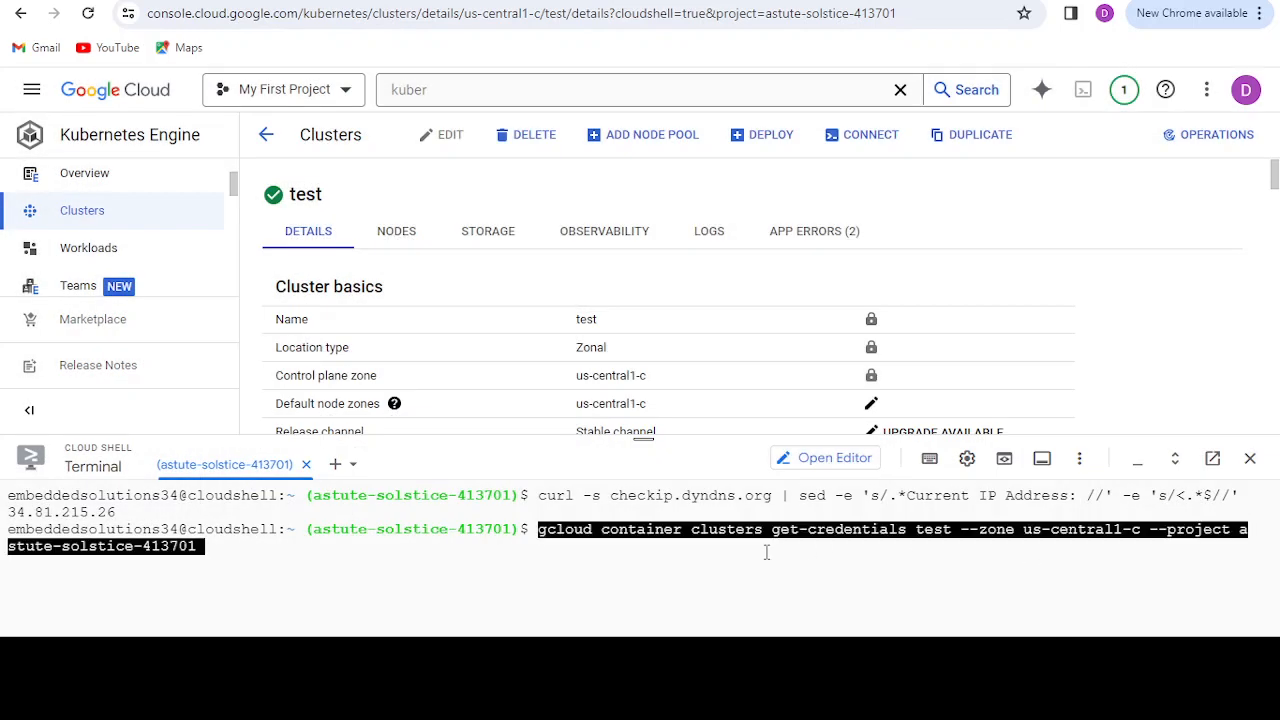
key("Return")
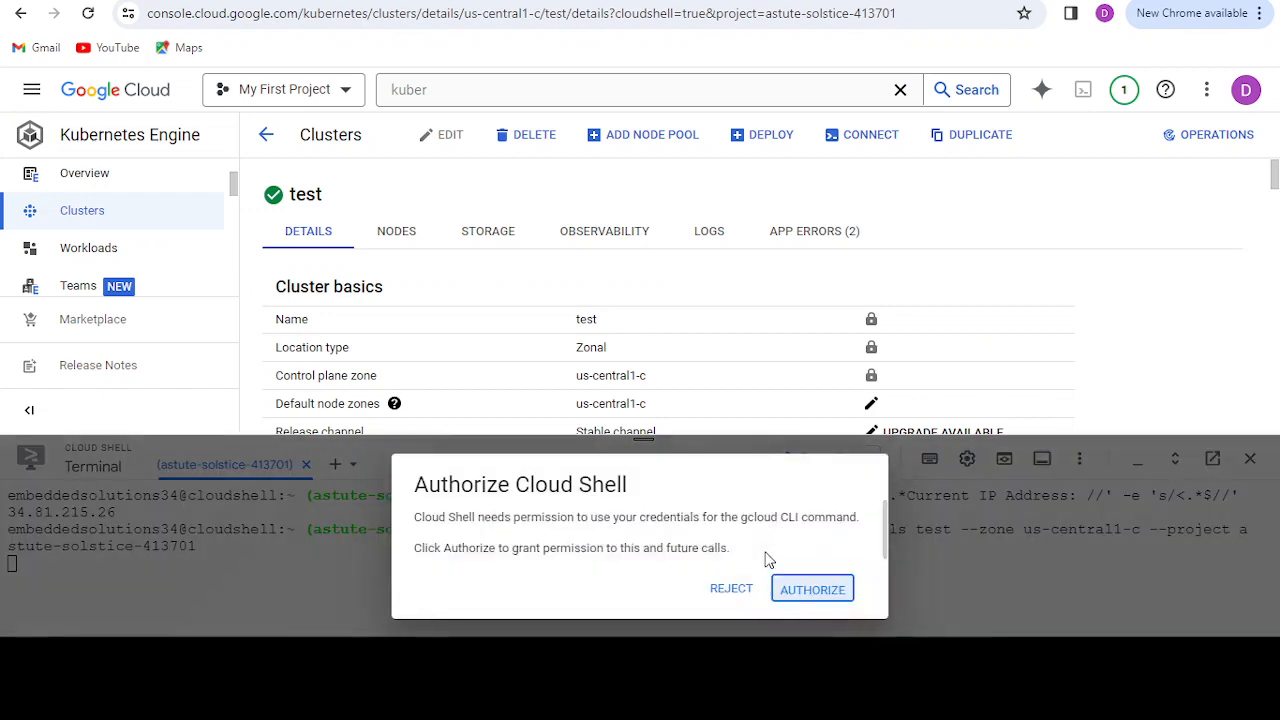
left_click(790, 595)
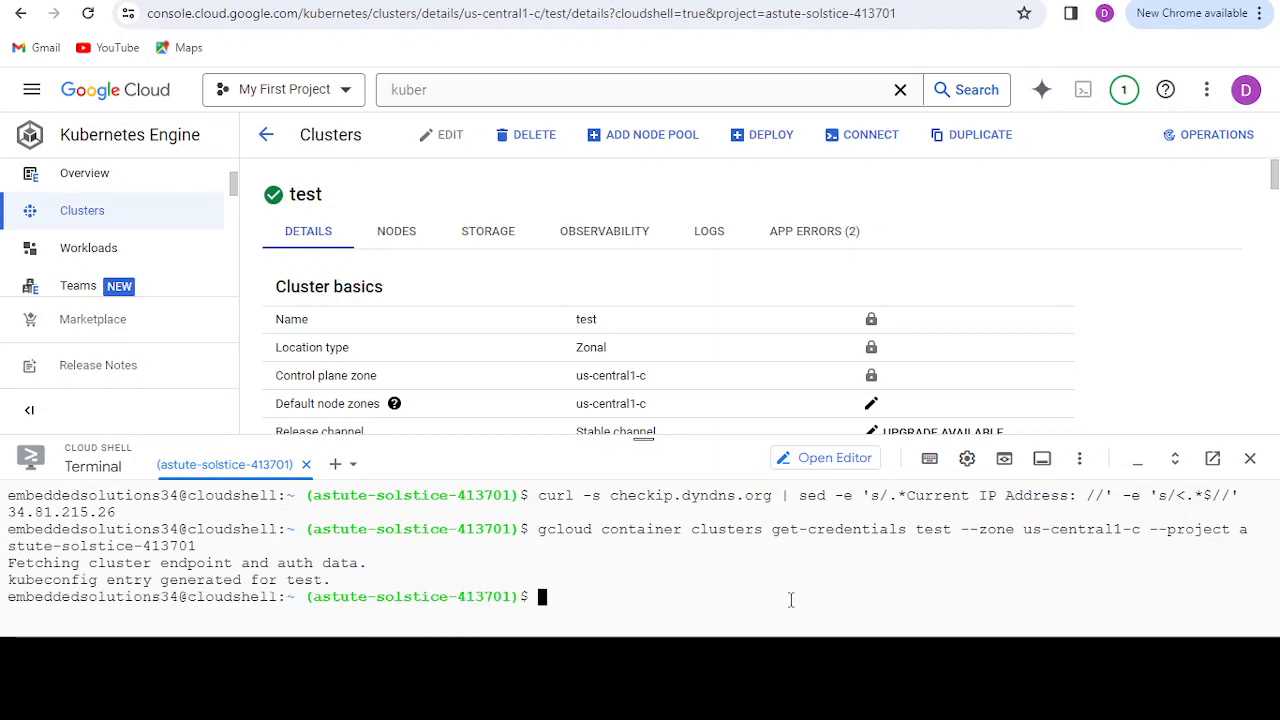
Step: List the cluster's nodes with kubectl get no, enlarge the terminal and inspect the default-pool node's entry
type("kubectl get no")
key("Return")
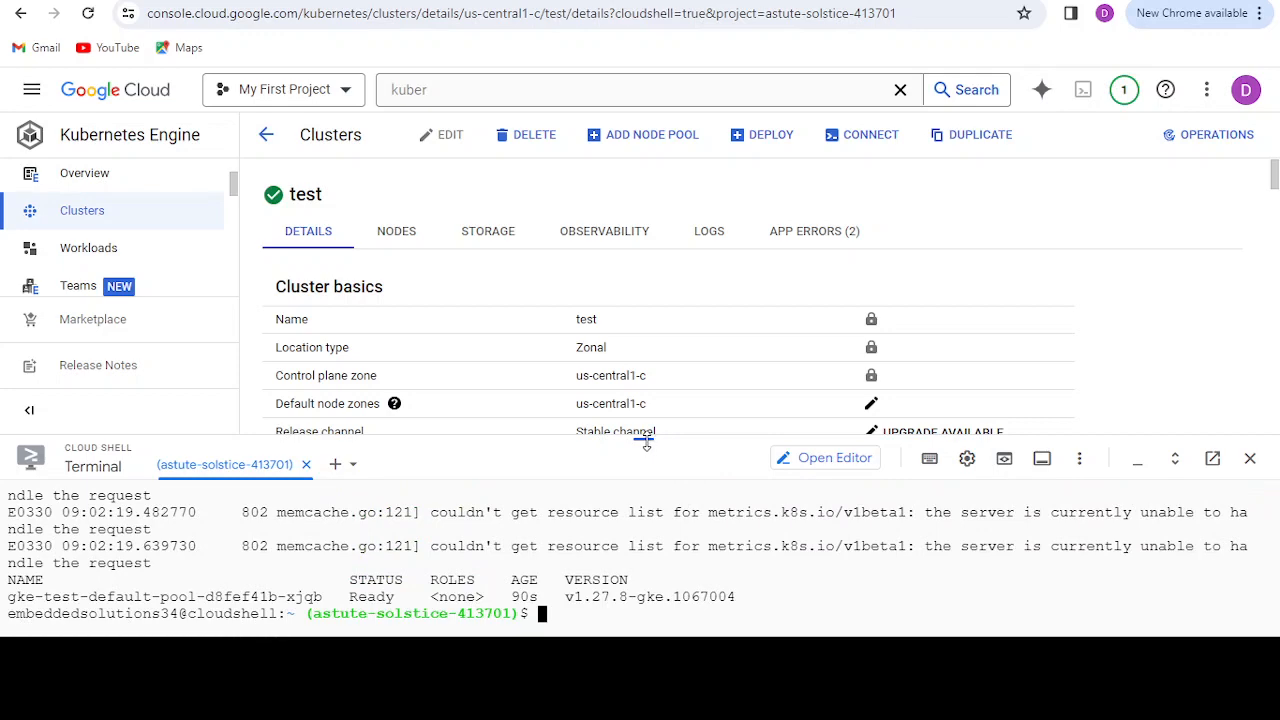
left_click_drag(643, 443, 629, 350)
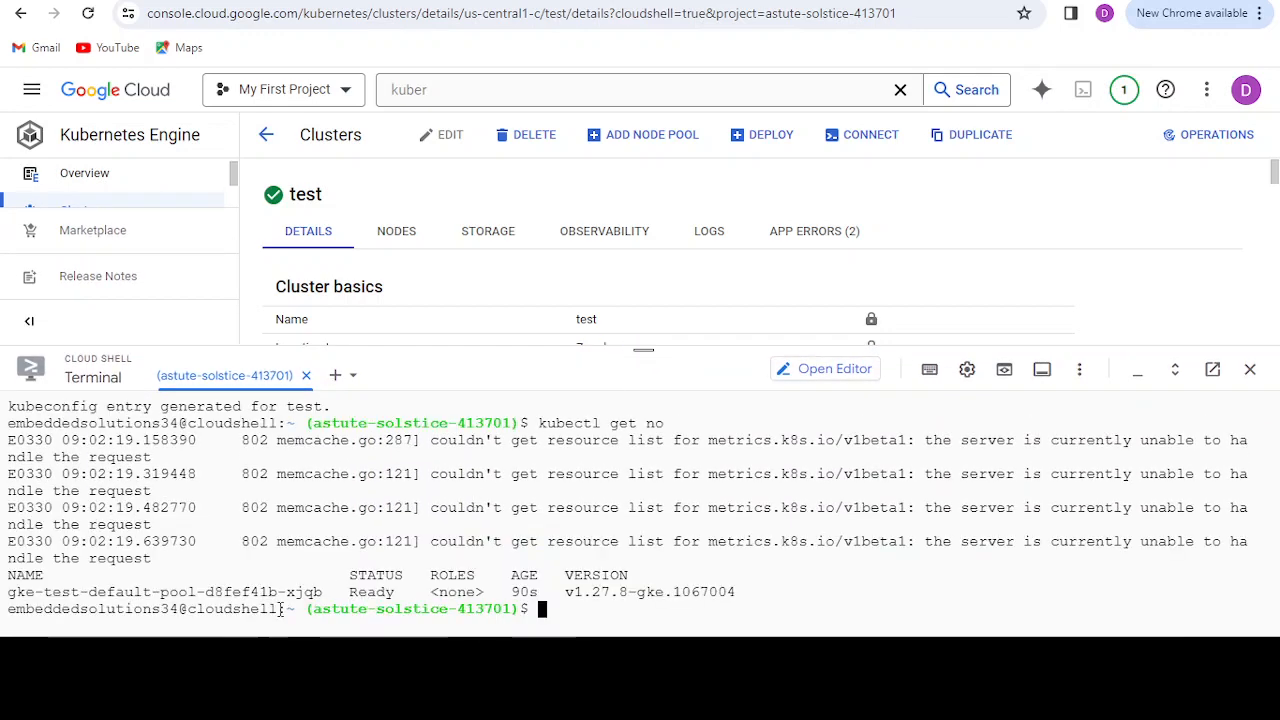
left_click_drag(9, 592, 740, 590)
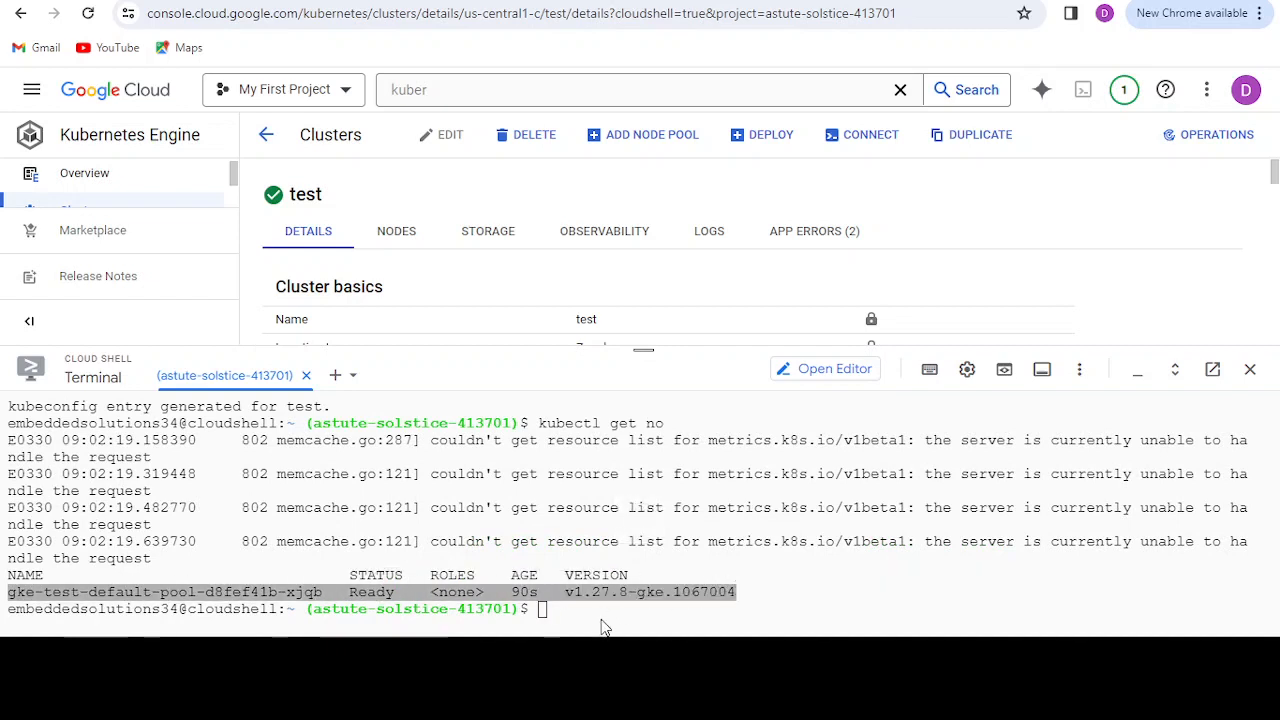
left_click(562, 617)
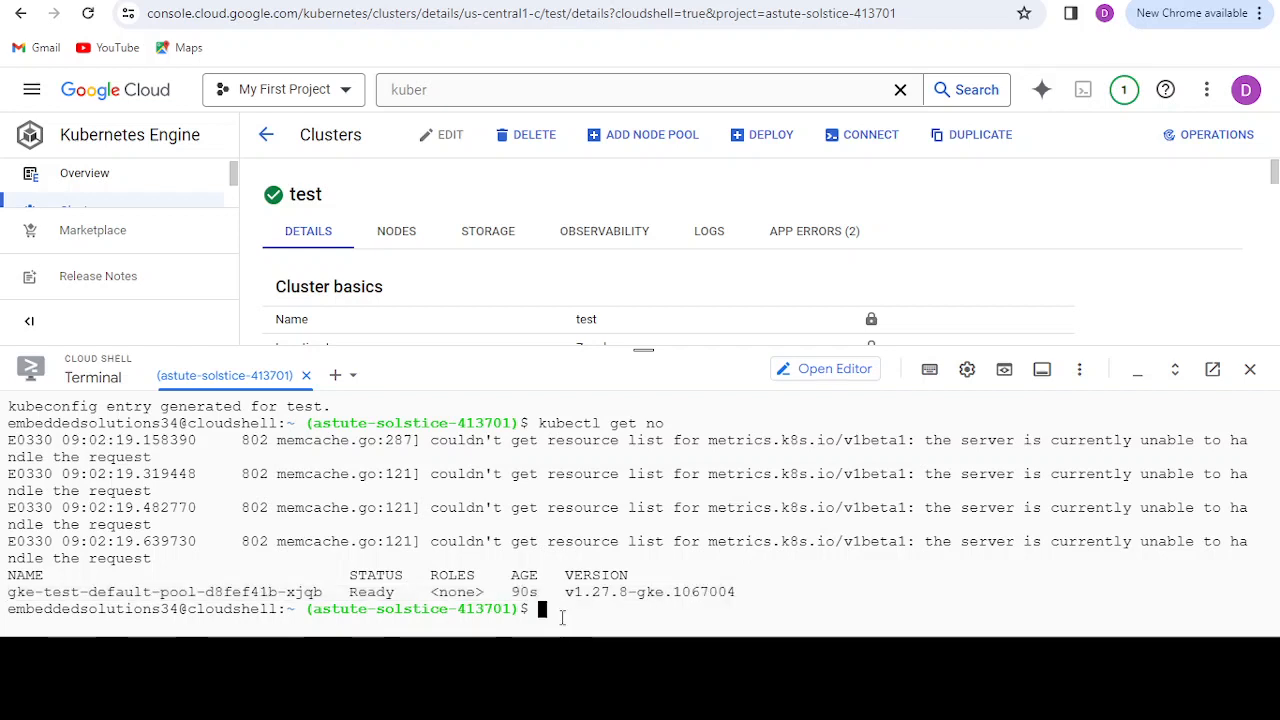
Step: Run kubectl get no again, clear the terminal and repeat the node listing on a clean screen
key("Up")
key("Return")
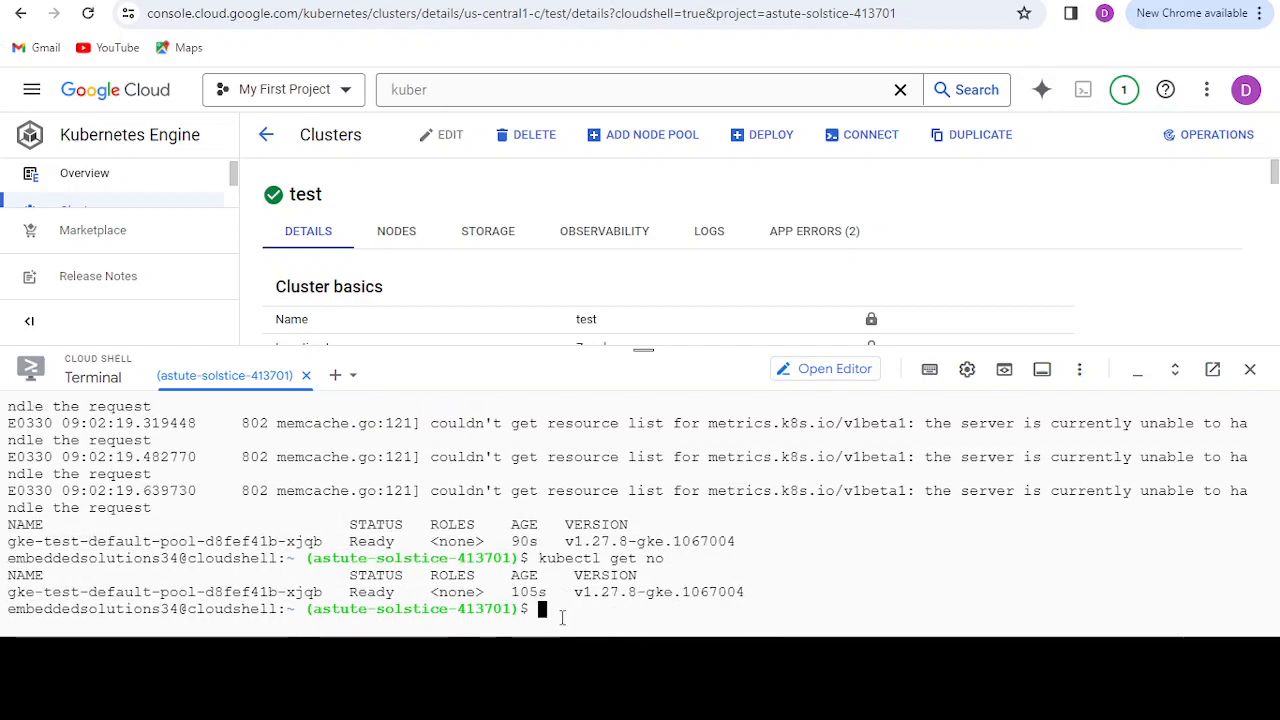
type("clear")
key("Return")
key("Up")
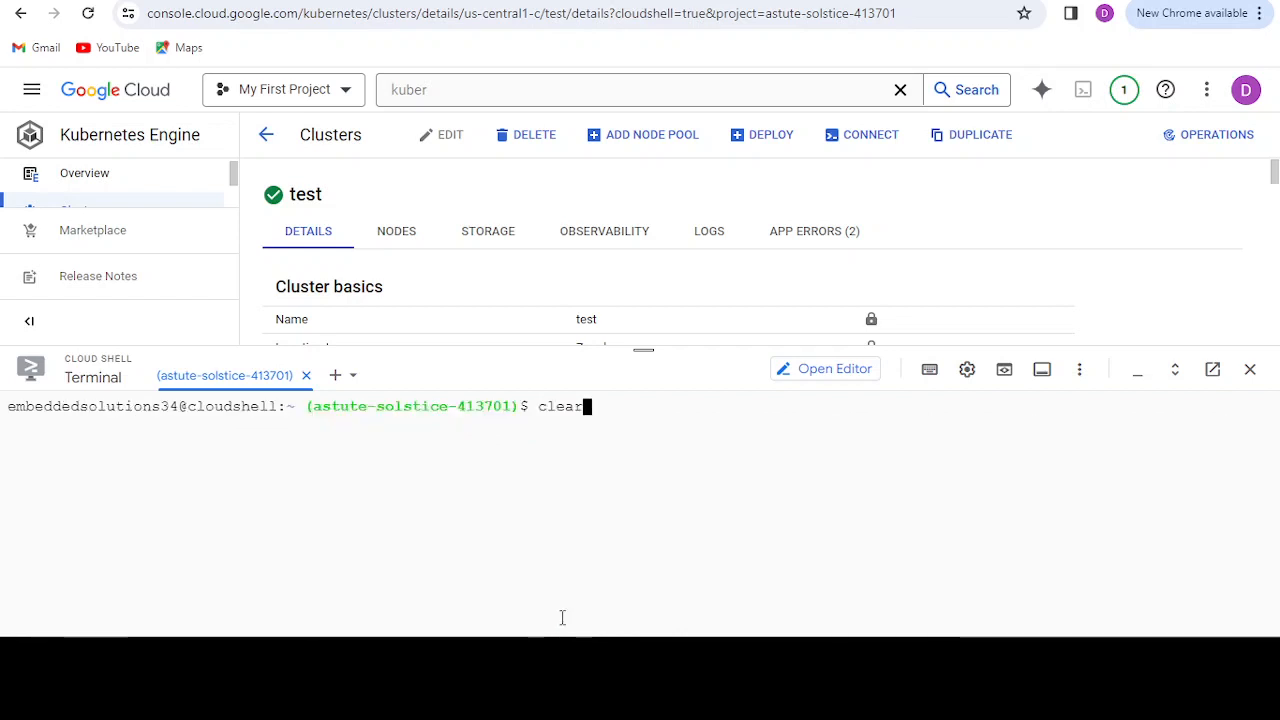
key("Up")
key("Return")
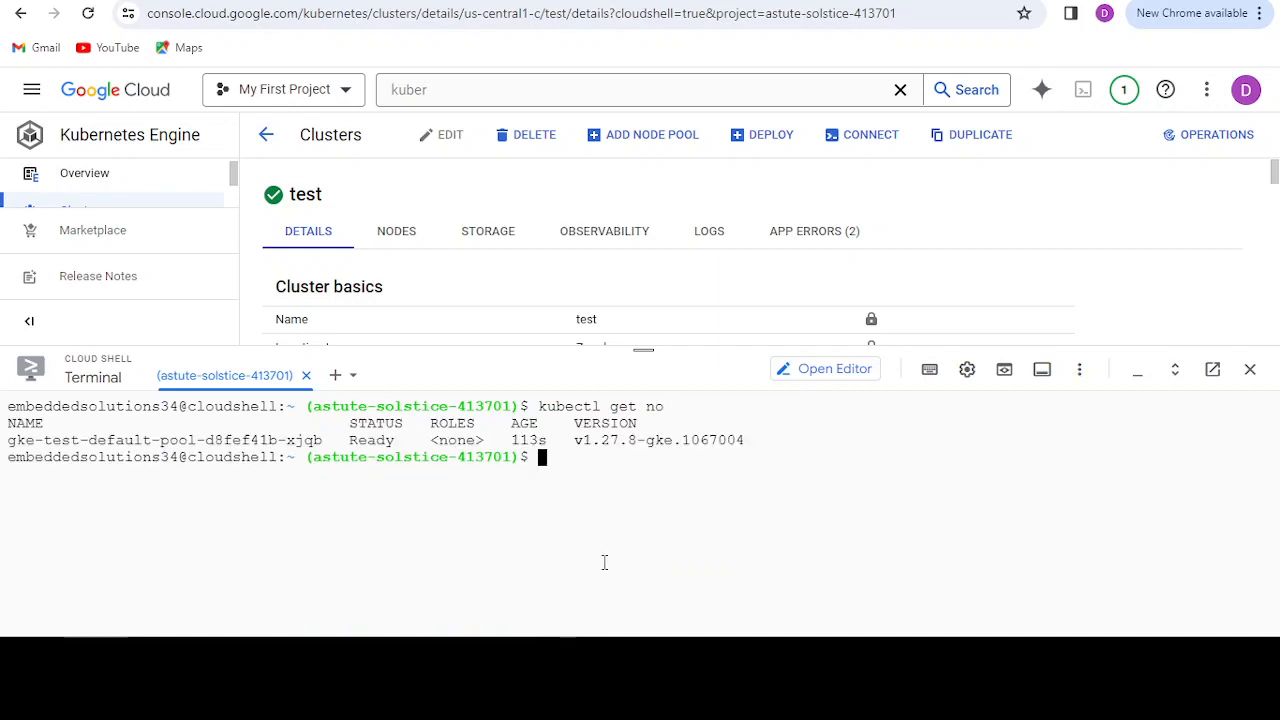
Step: Remove the shell entry from the cluster's control plane authorized networks, save the change and return to the terminal
left_click_drag(643, 350, 643, 432)
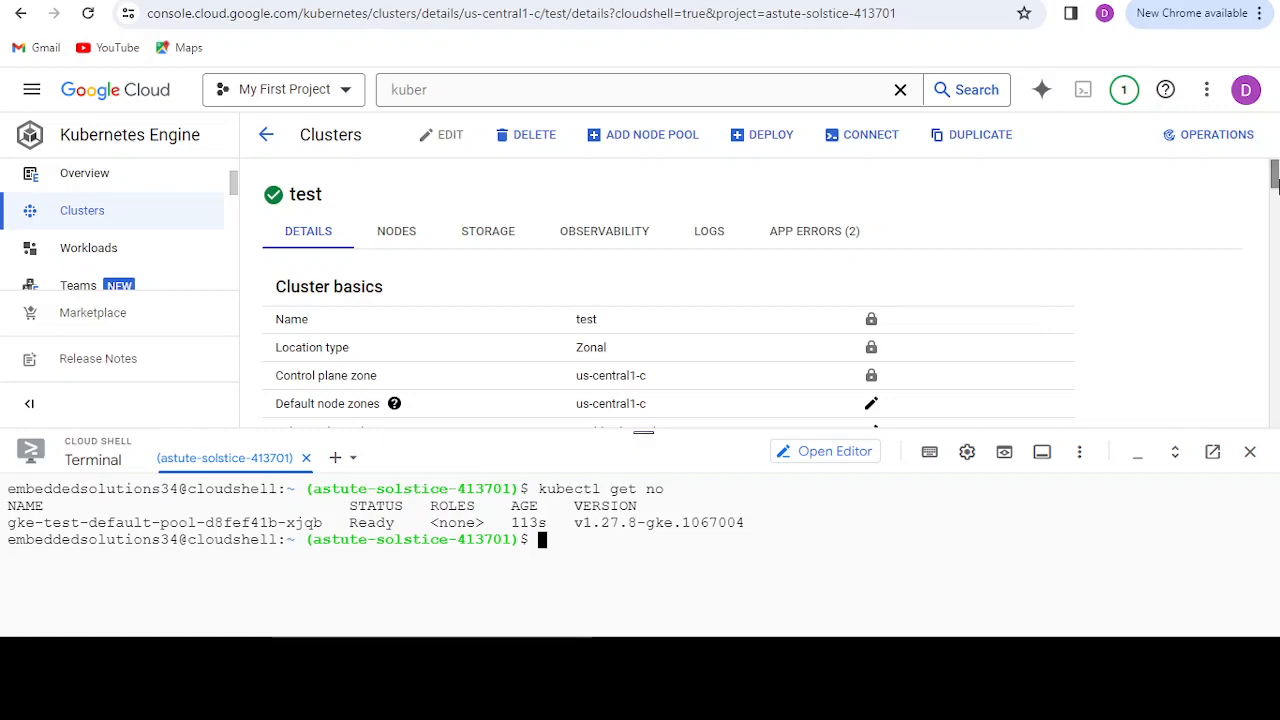
left_click_drag(1275, 178, 1277, 291)
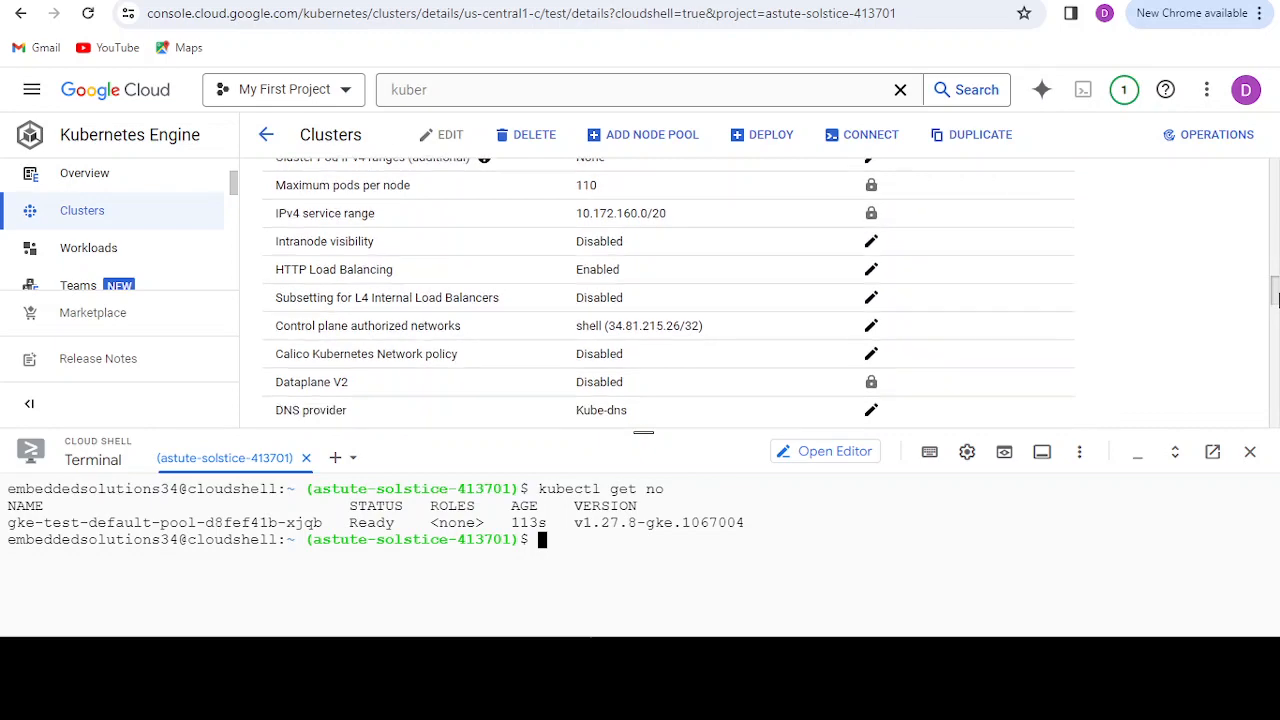
left_click(871, 328)
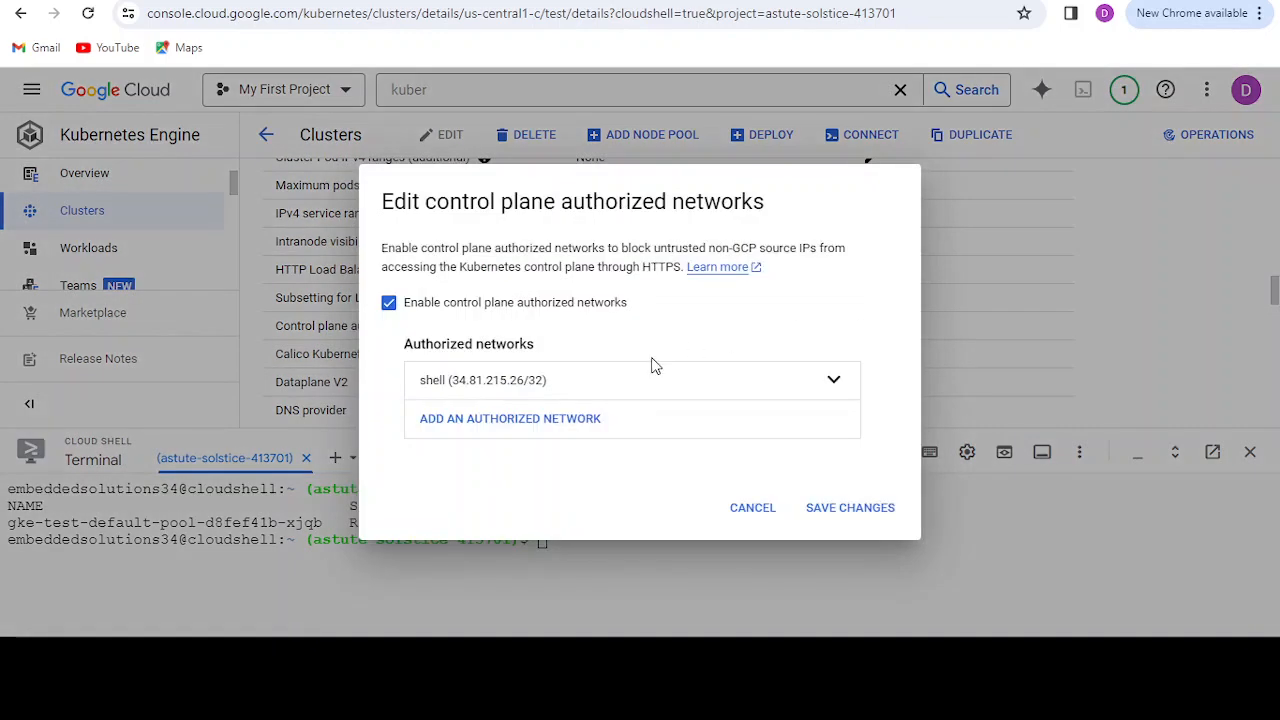
left_click(806, 380)
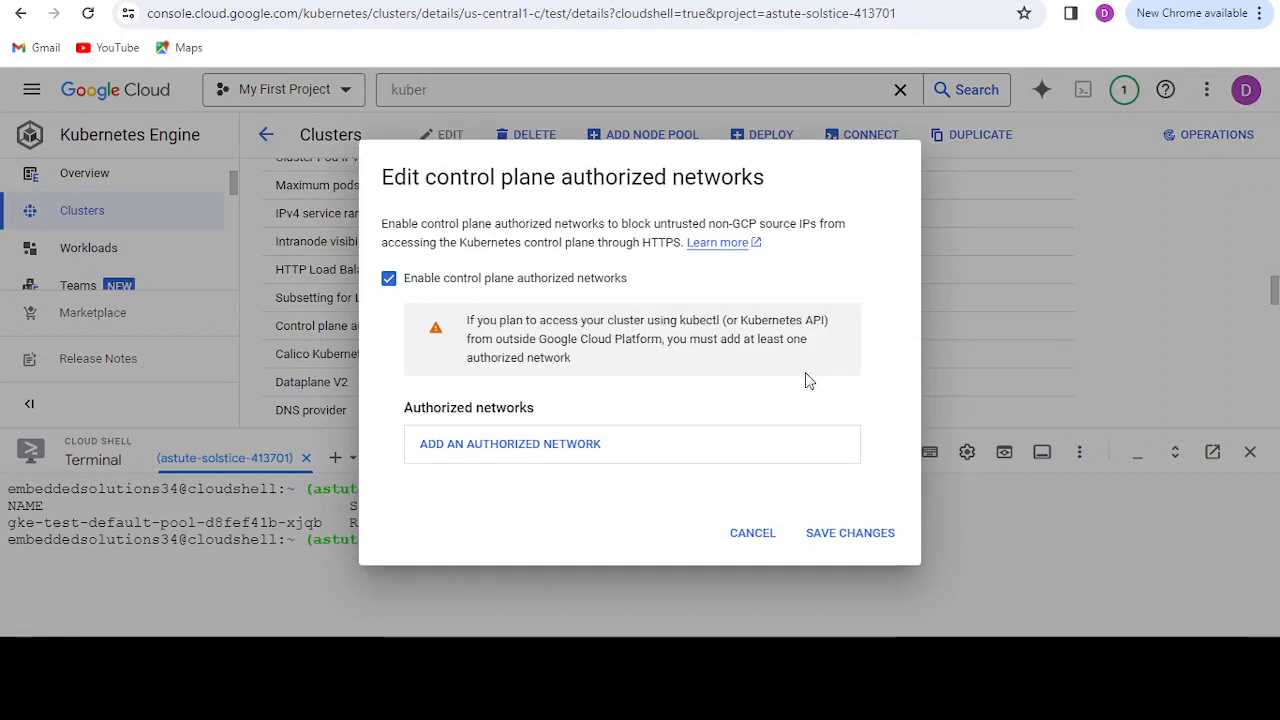
left_click(837, 540)
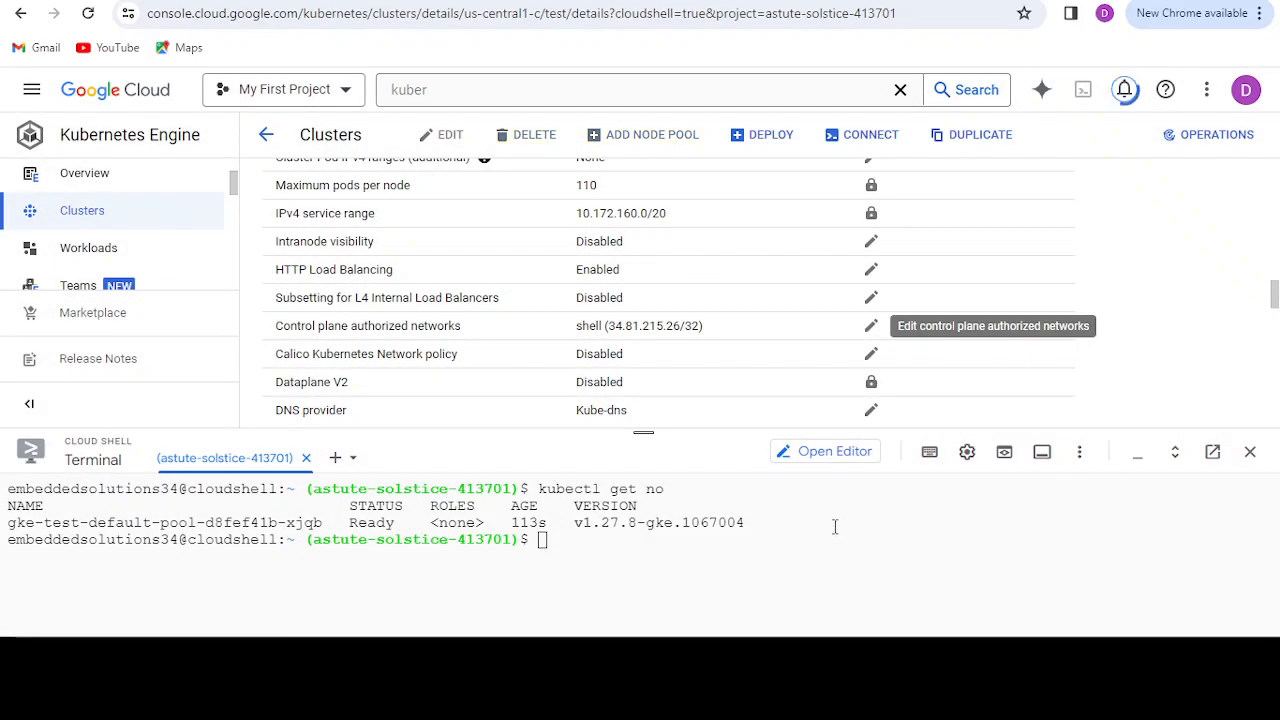
left_click(635, 552)
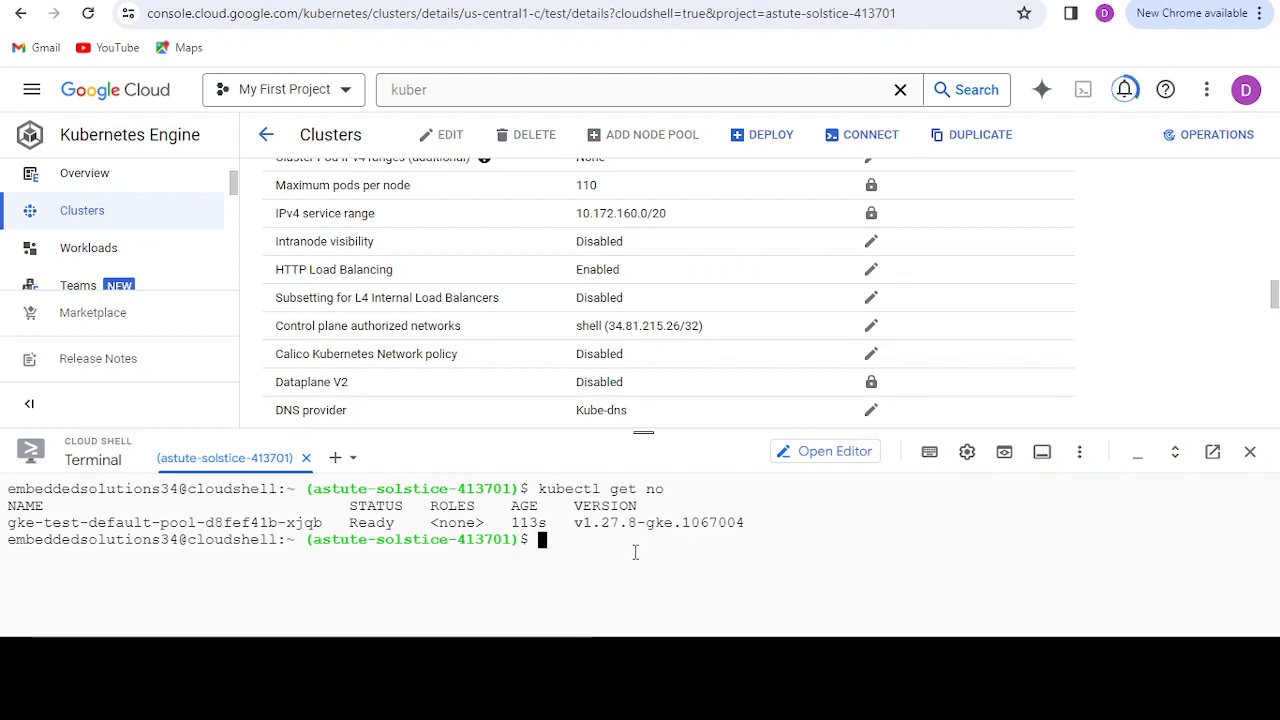
Step: Return to the Kubernetes clusters list, dismiss the GKE Enterprise banner and check the notifications for the authorized networks update
left_click(264, 132)
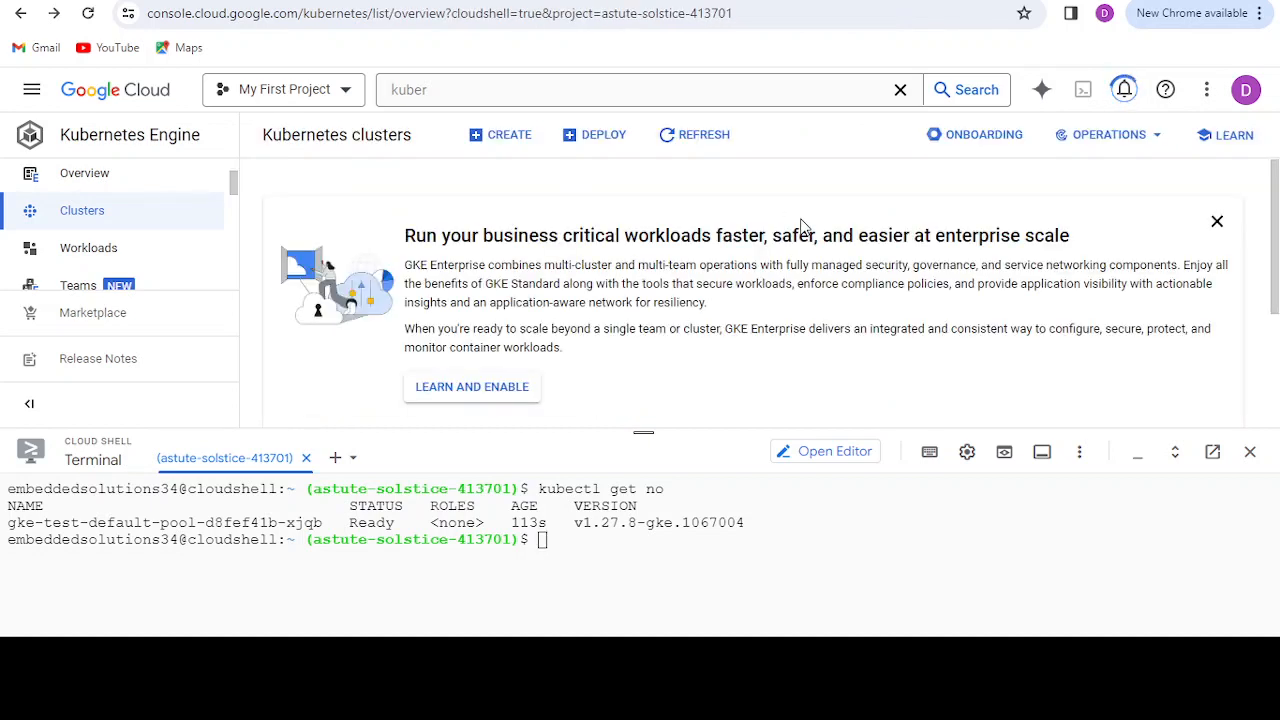
left_click(1217, 221)
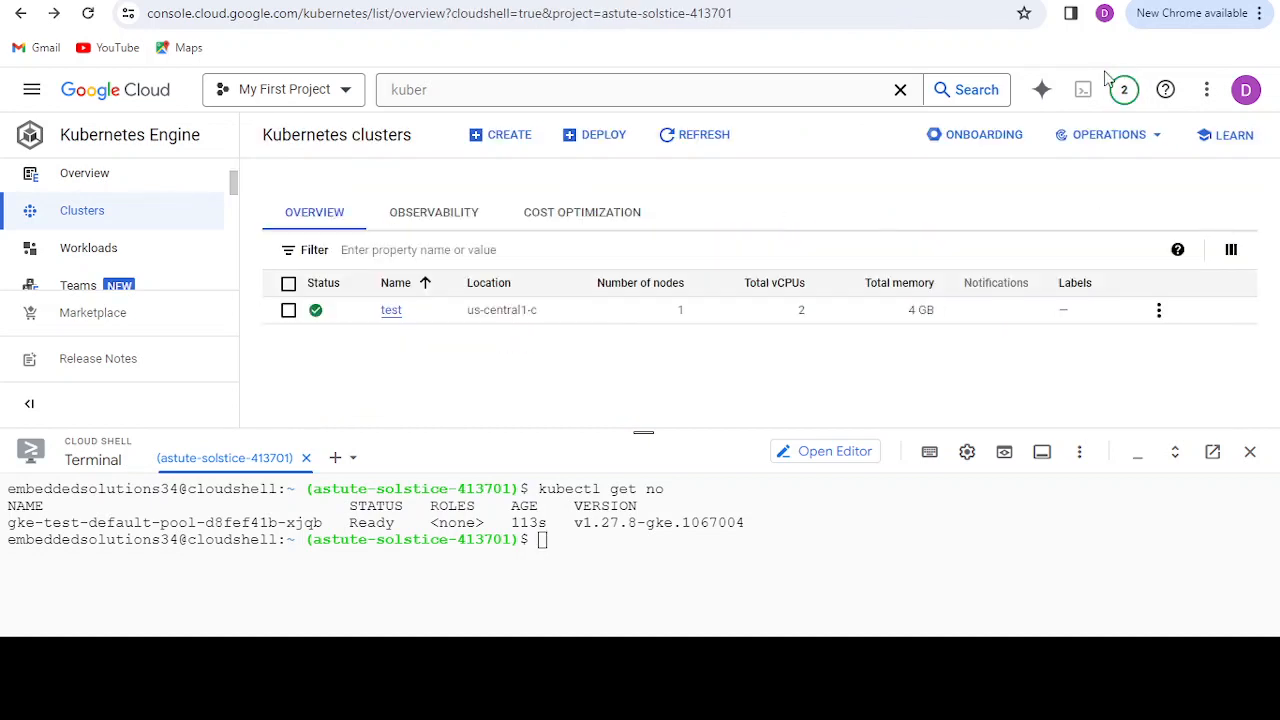
left_click(1128, 96)
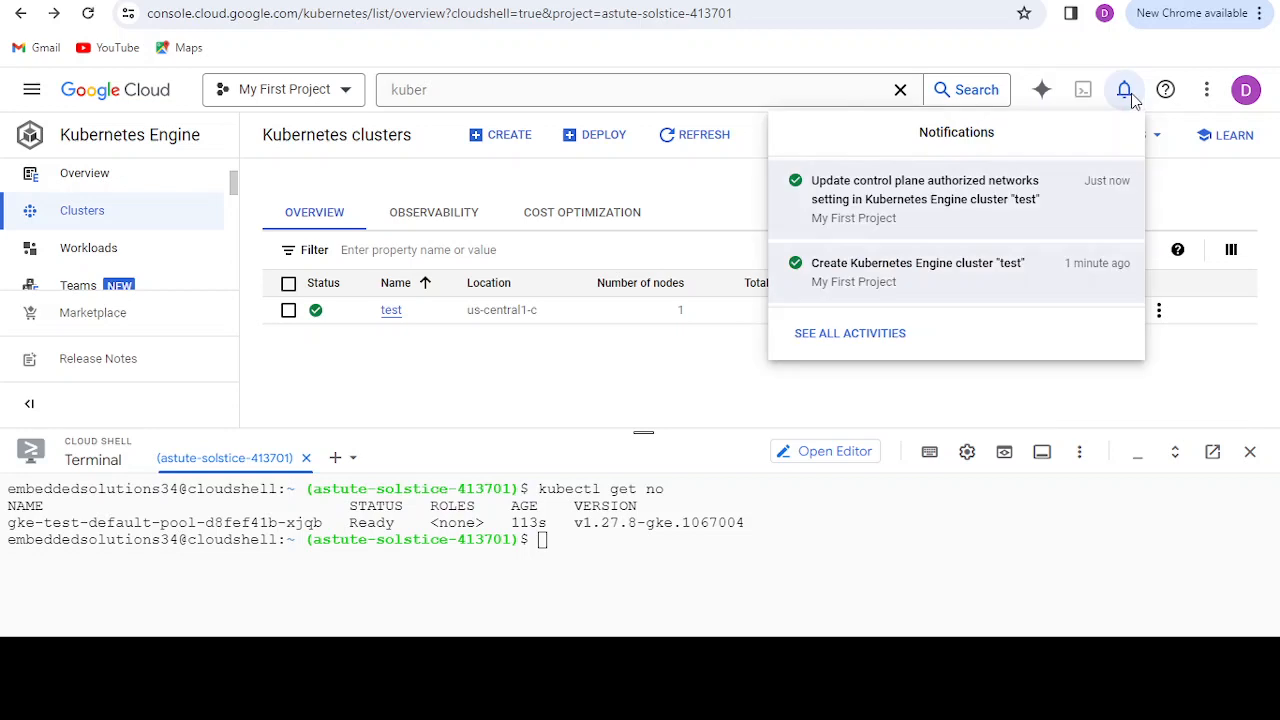
left_click(687, 197)
Step: Run kubectl get no again in Cloud Shell to test access without the authorized network, and enlarge the terminal to view its output
left_click(641, 565)
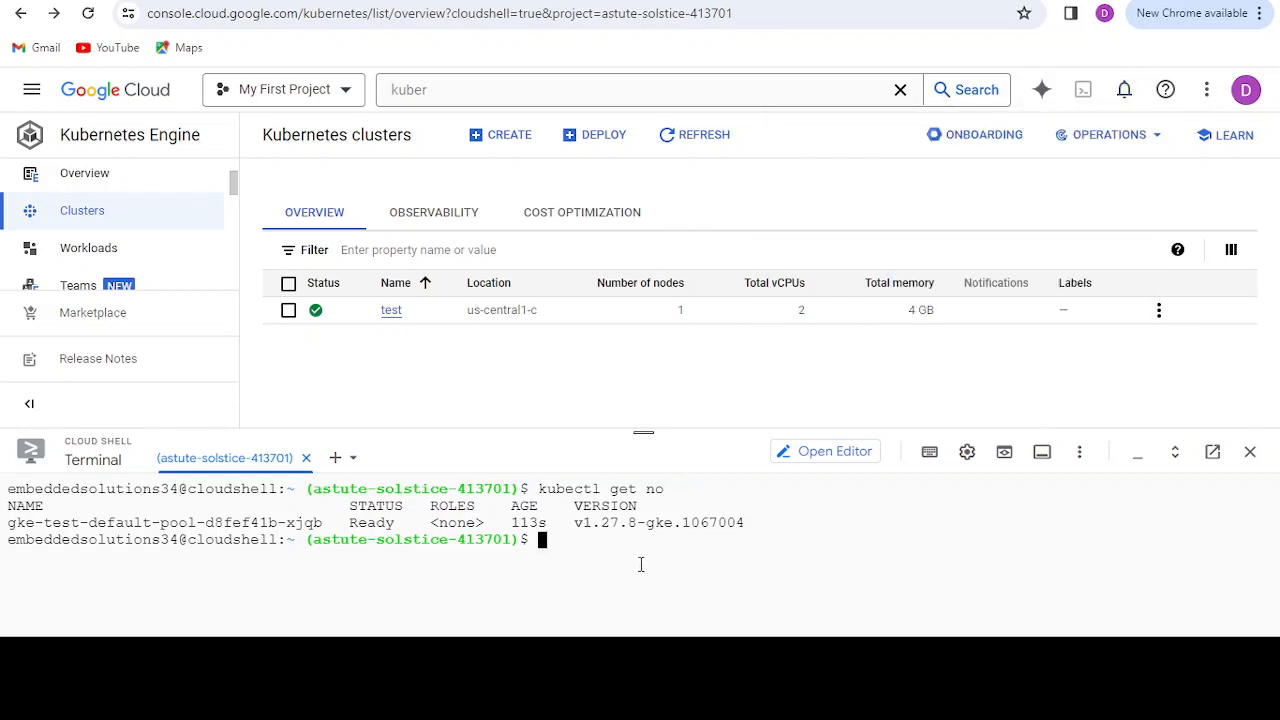
key("Up")
key("Return")
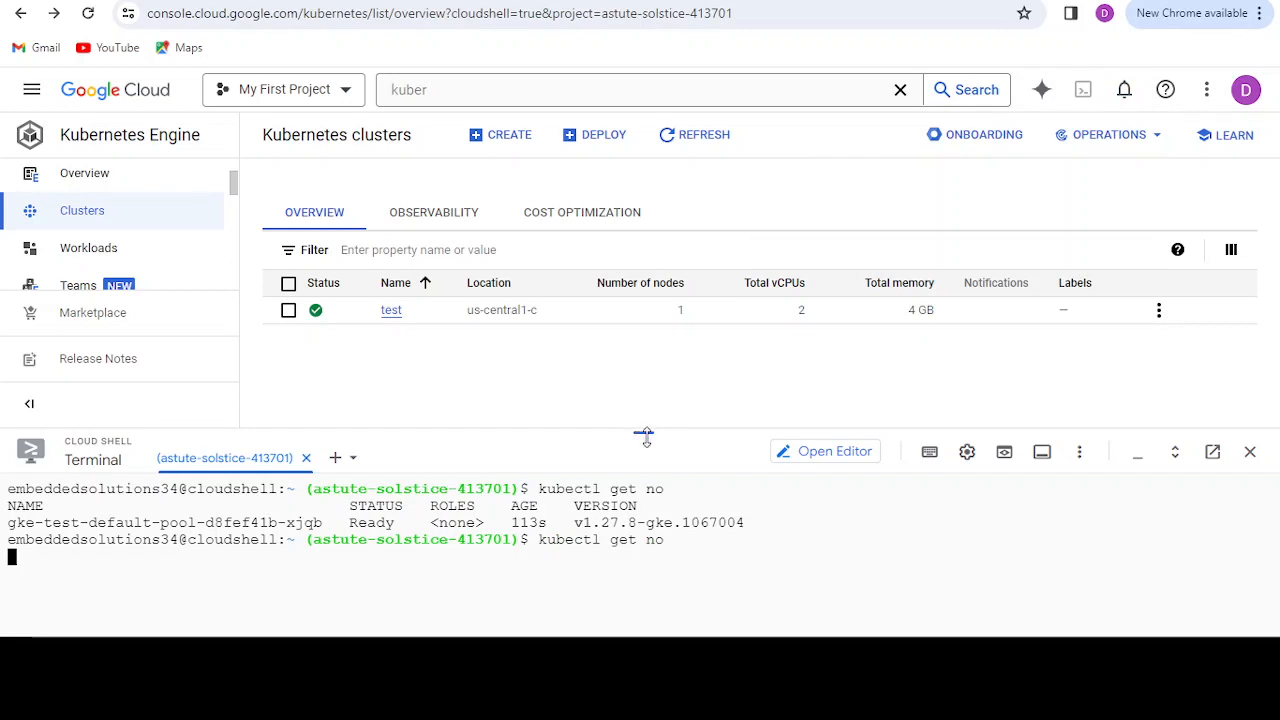
left_click_drag(645, 432, 647, 327)
scroll(575, 482, "up", 2)
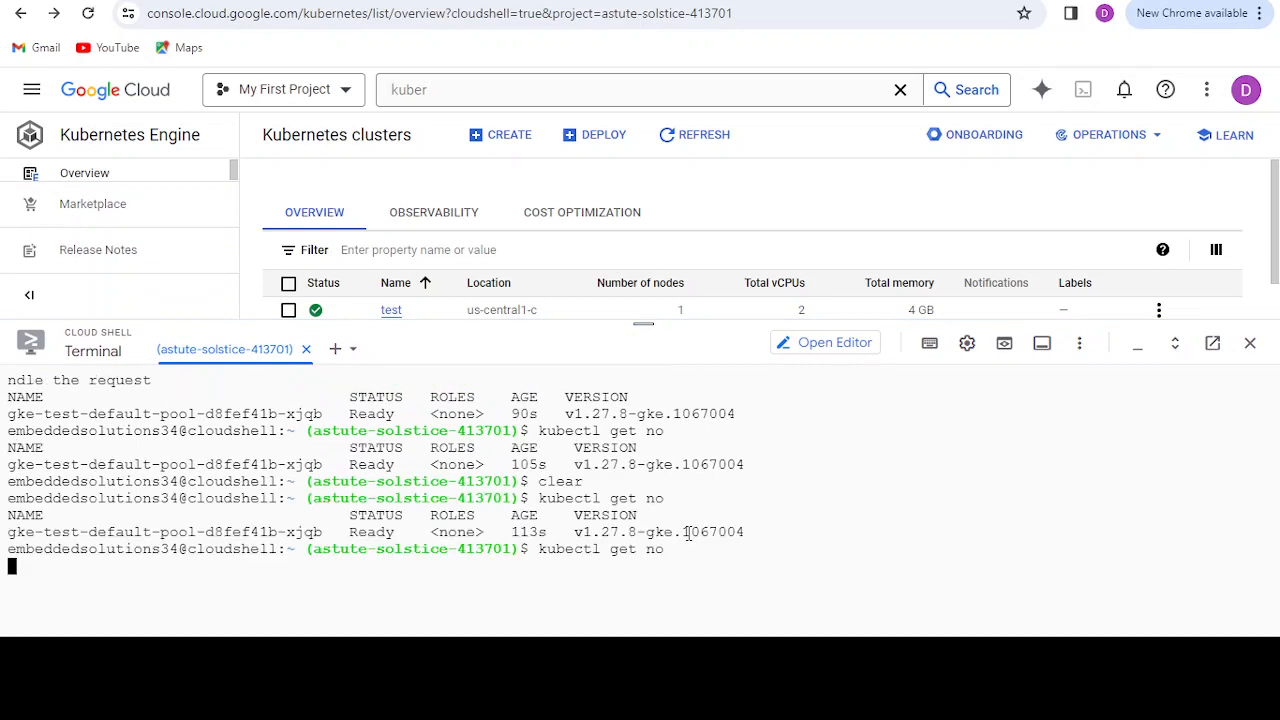